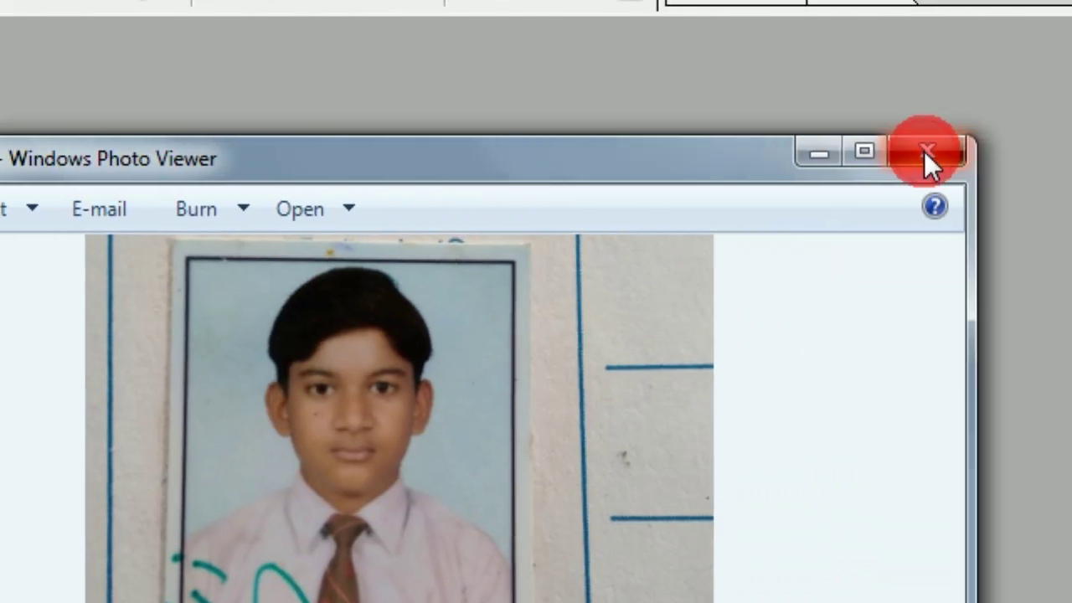
- Close Windows Photo Viewer showing the school portrait to bring Photoshop forward
{"action": "left_click", "coordinate": [927, 153]}
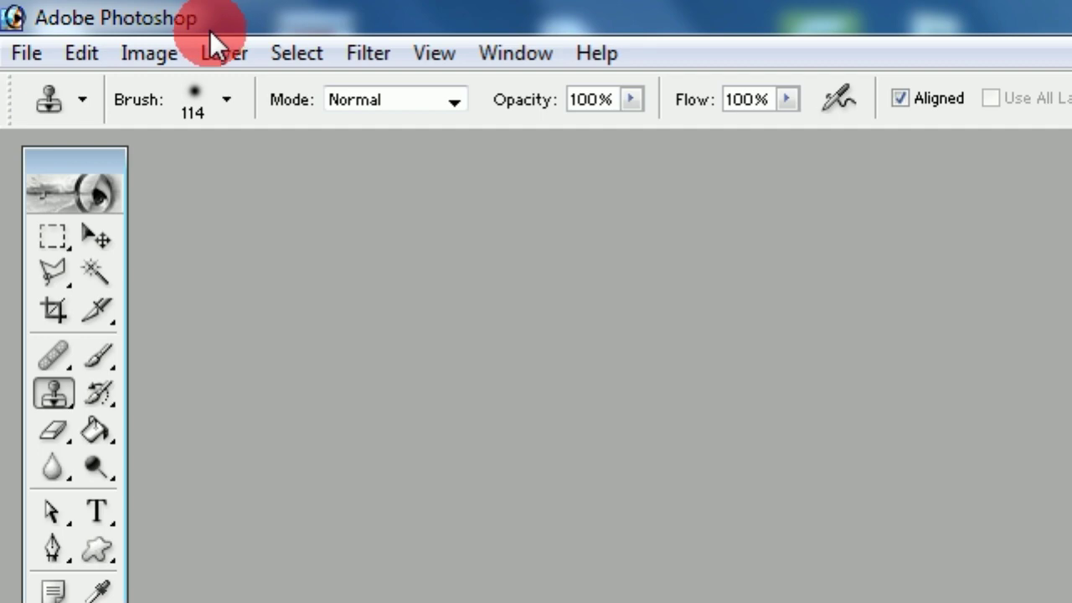
- Open for currection.jpg in Photoshop and drag its document window into view
{"action": "left_click", "coordinate": [24, 55]}
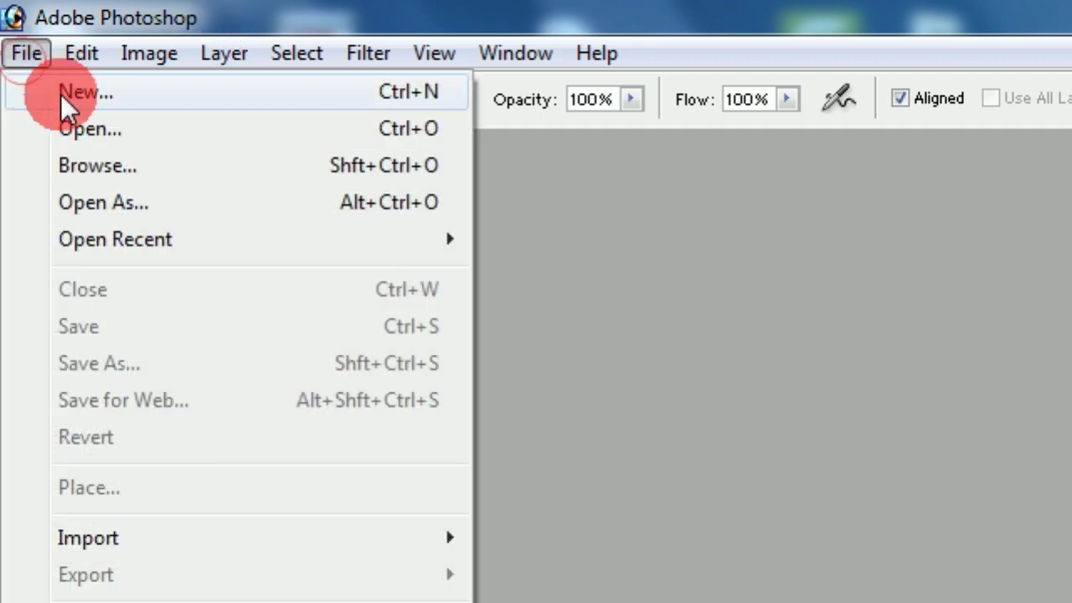
{"action": "left_click", "coordinate": [70, 127]}
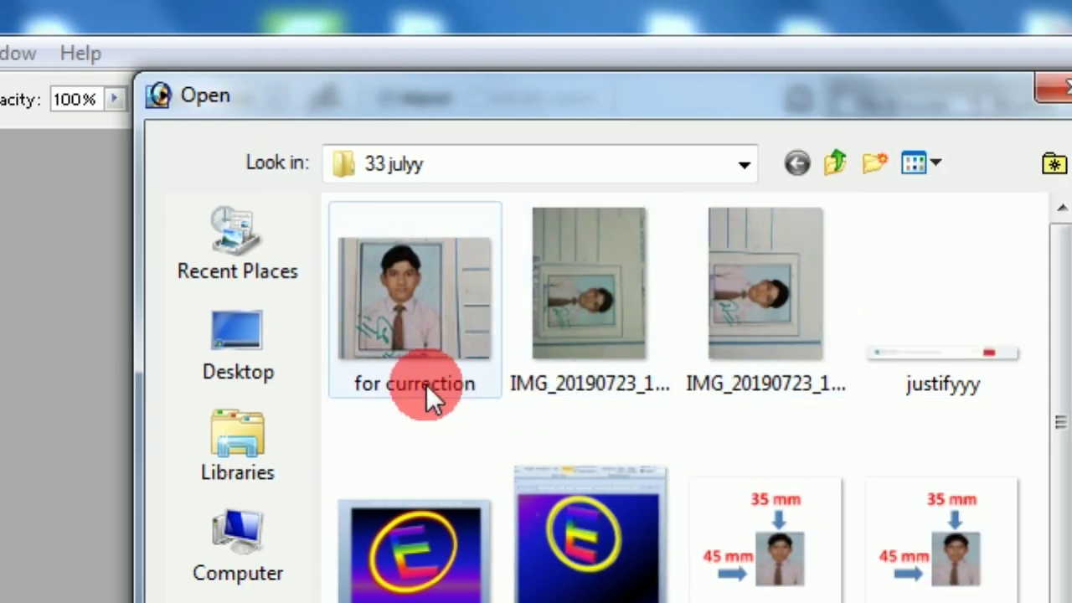
{"action": "left_click", "coordinate": [398, 314]}
{"action": "left_click", "coordinate": [800, 452]}
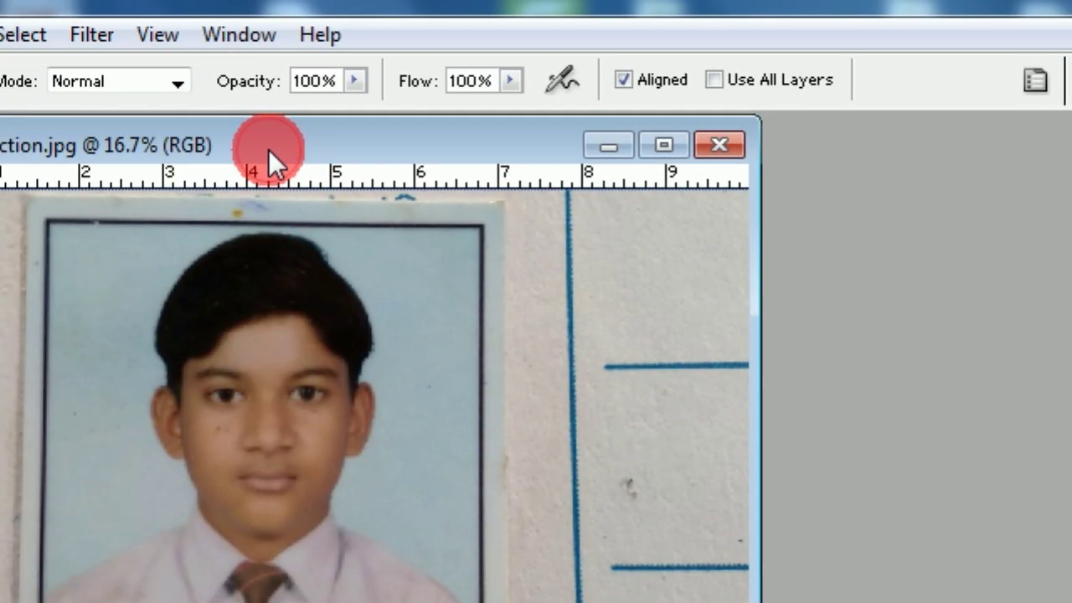
{"action": "left_click_drag", "start_coordinate": [268, 149], "coordinate": [381, 160]}
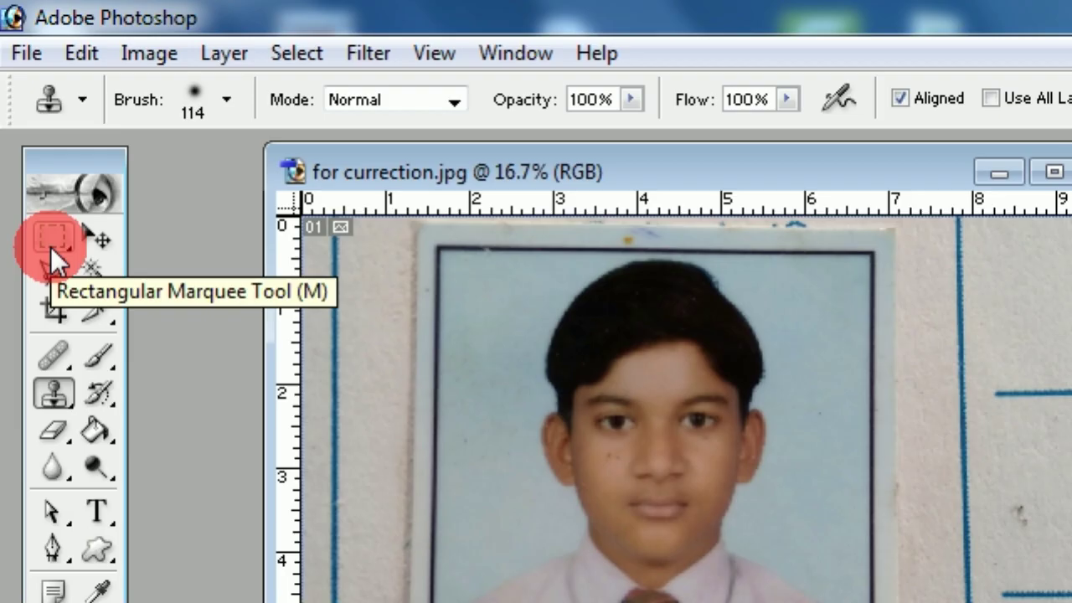
- Draw a rectangular marquee selection around the portrait print
{"action": "left_click", "coordinate": [51, 242]}
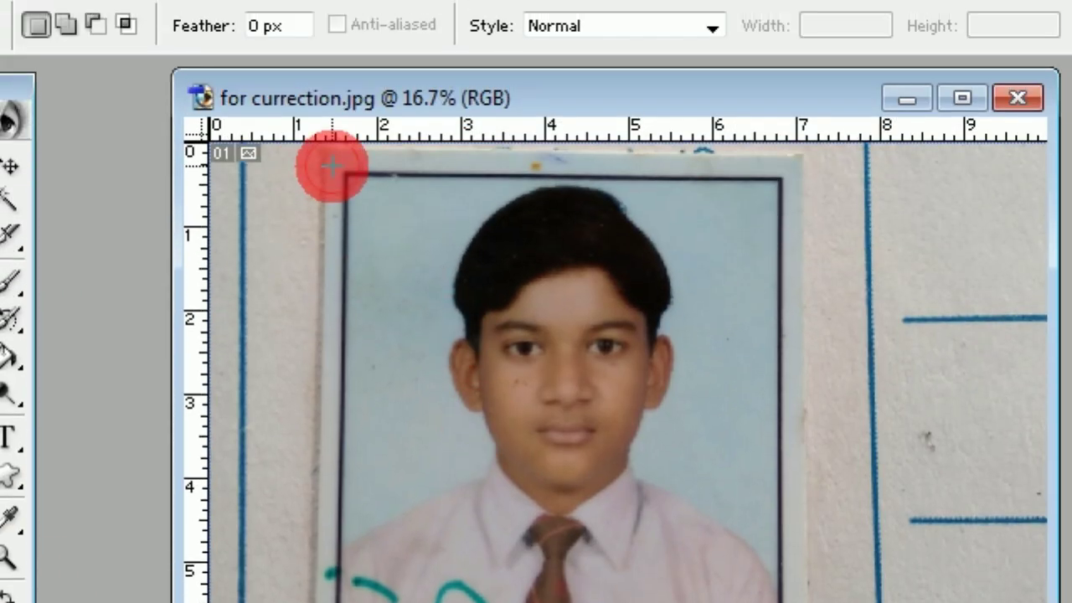
{"action": "mouse_move", "coordinate": [335, 29]}
{"action": "left_mouse_down"}
{"action": "mouse_move", "coordinate": [737, 416]}
{"action": "mouse_move", "coordinate": [791, 444]}
{"action": "left_mouse_up"}
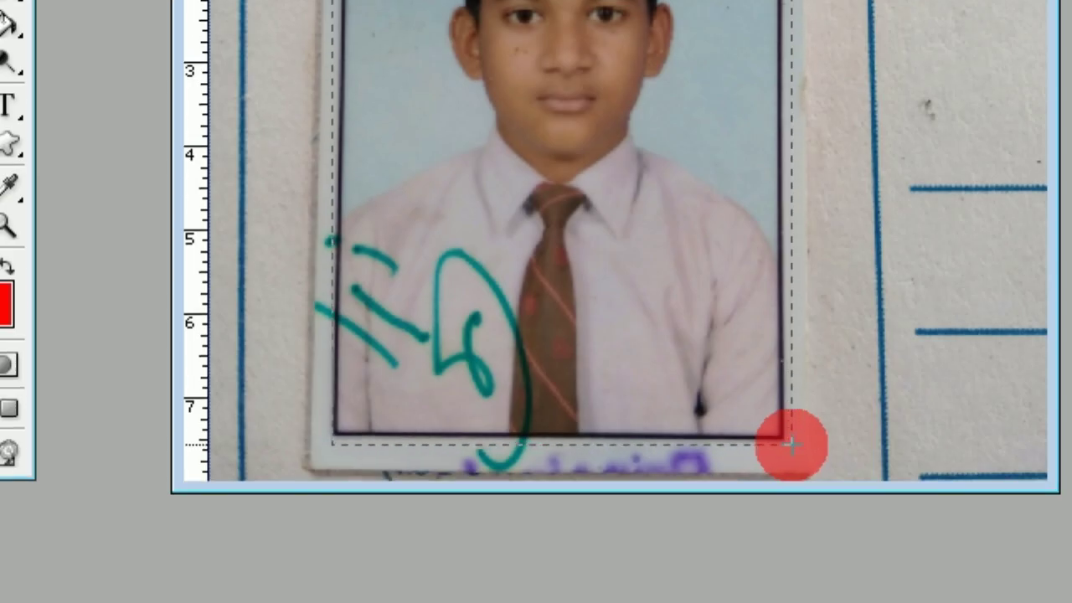
{"action": "left_click_drag", "start_coordinate": [792, 443], "coordinate": [792, 444]}
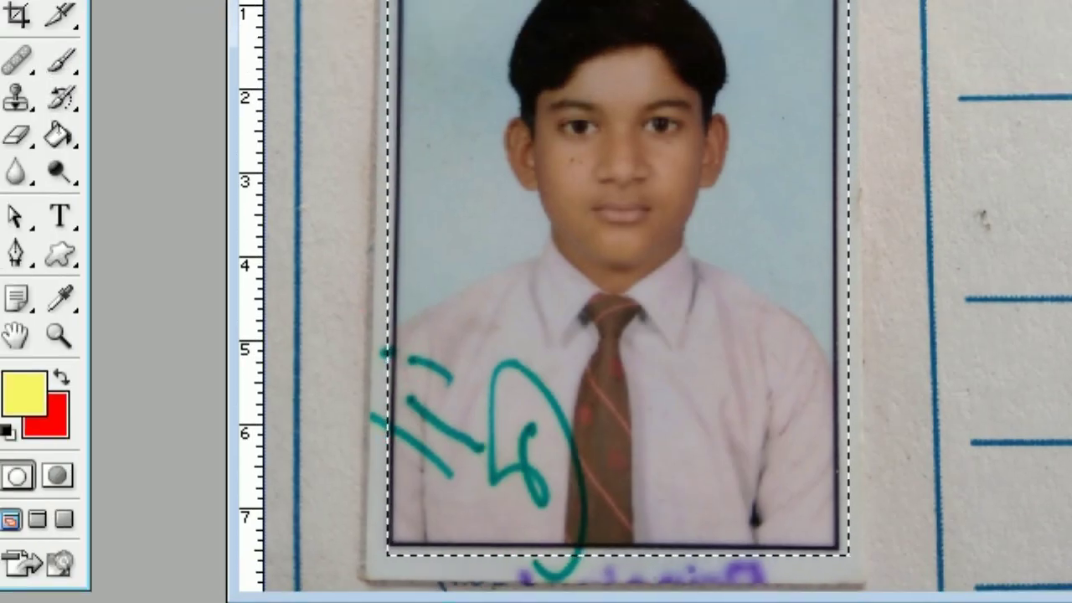
- Widen the selection's left edge to 101.8% with Transform Selection and apply it
{"action": "left_click", "coordinate": [278, 53]}
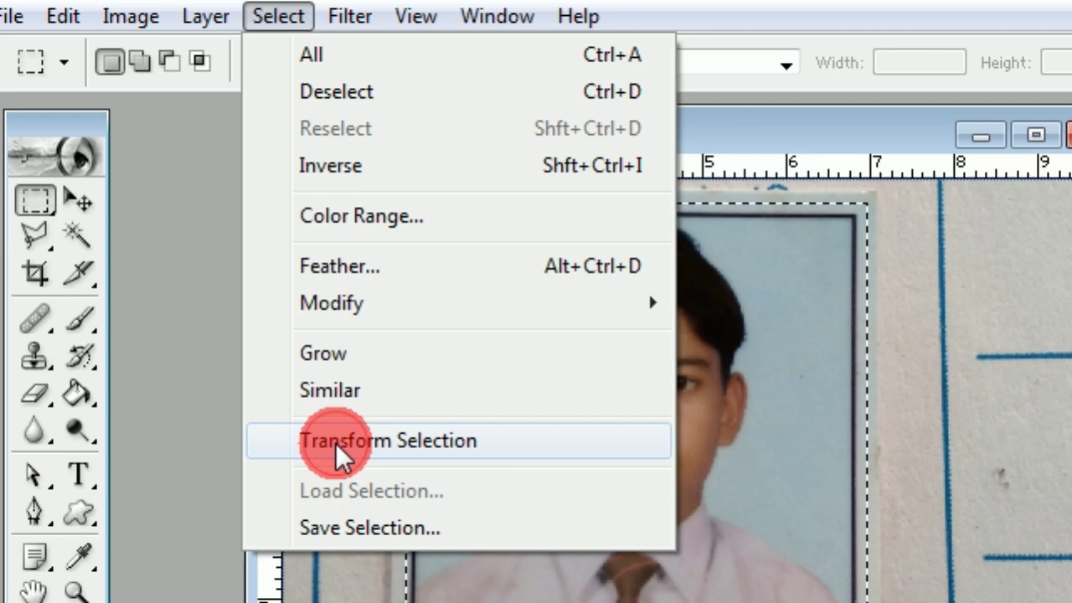
{"action": "left_click", "coordinate": [331, 476]}
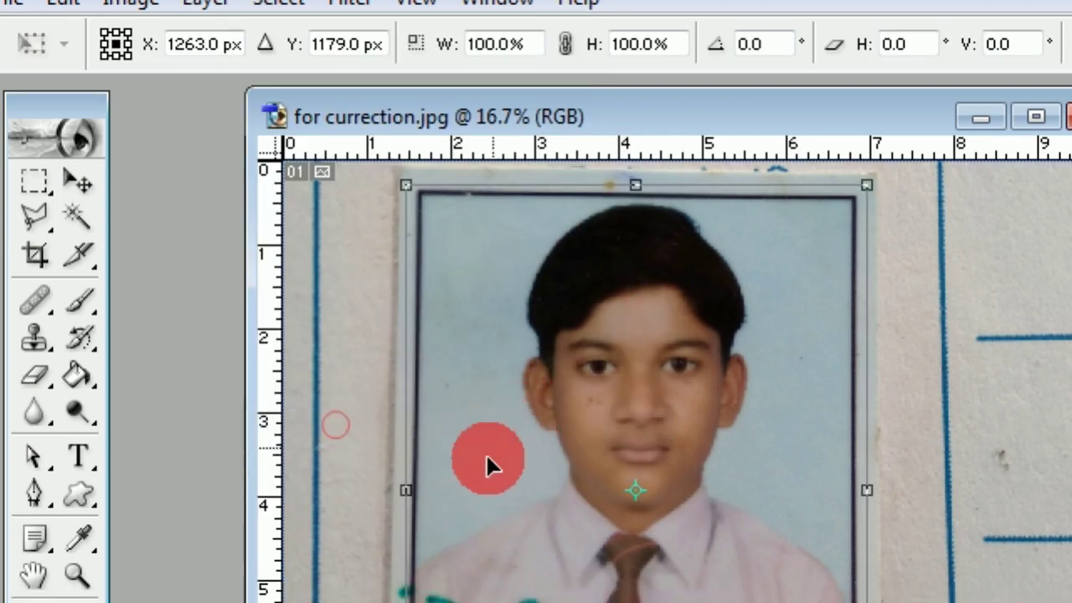
{"action": "left_click_drag", "start_coordinate": [409, 453], "coordinate": [400, 439]}
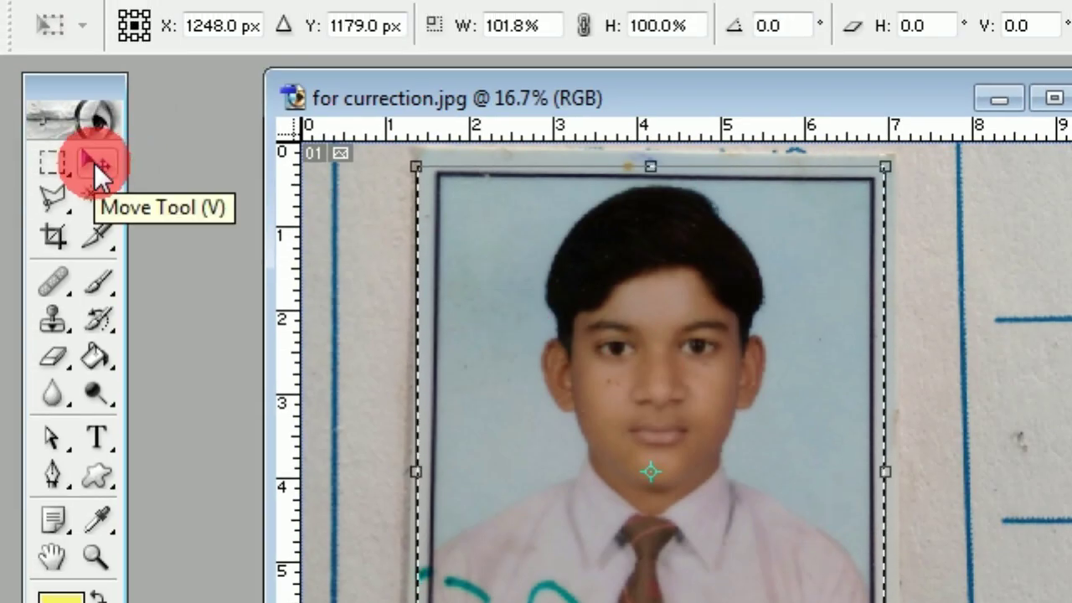
{"action": "left_click", "coordinate": [93, 162]}
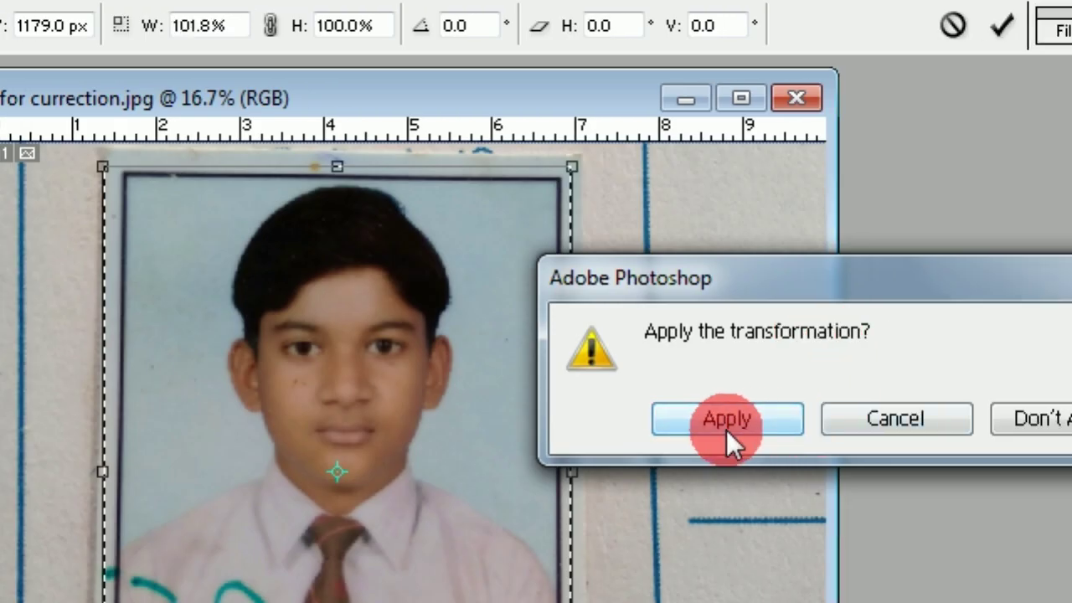
{"action": "left_click", "coordinate": [725, 430]}
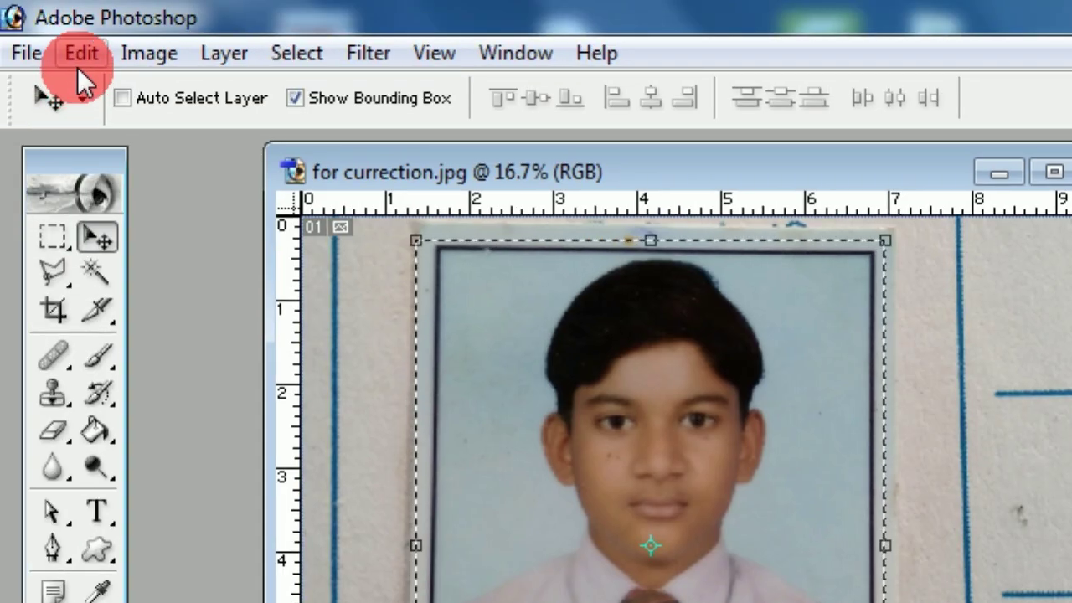
- Copy the selected portrait and minimize the for currection.jpg window
{"action": "left_click", "coordinate": [80, 57]}
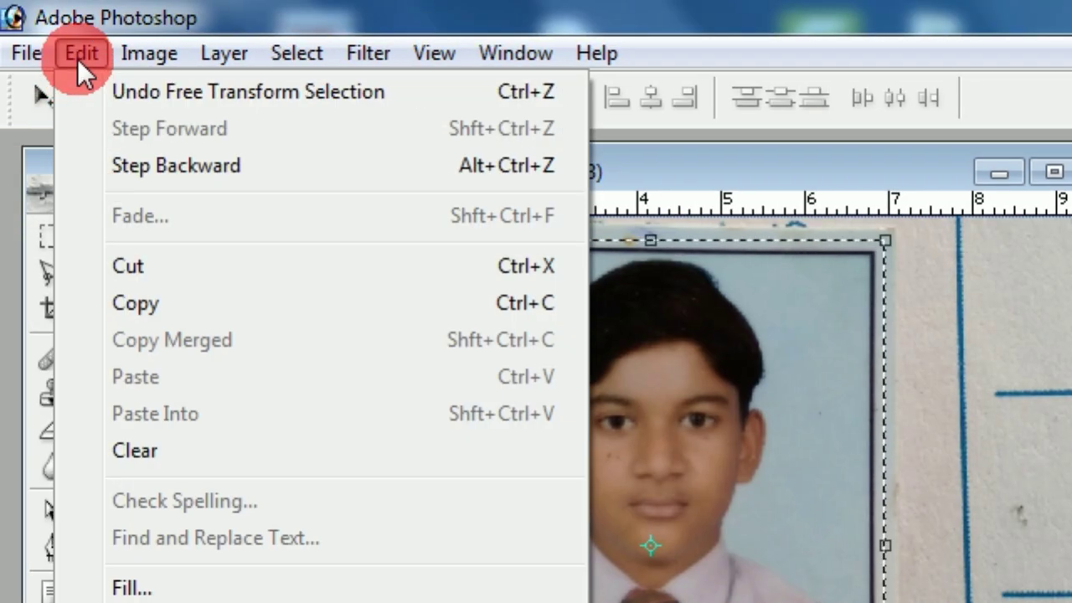
{"action": "left_click", "coordinate": [117, 308]}
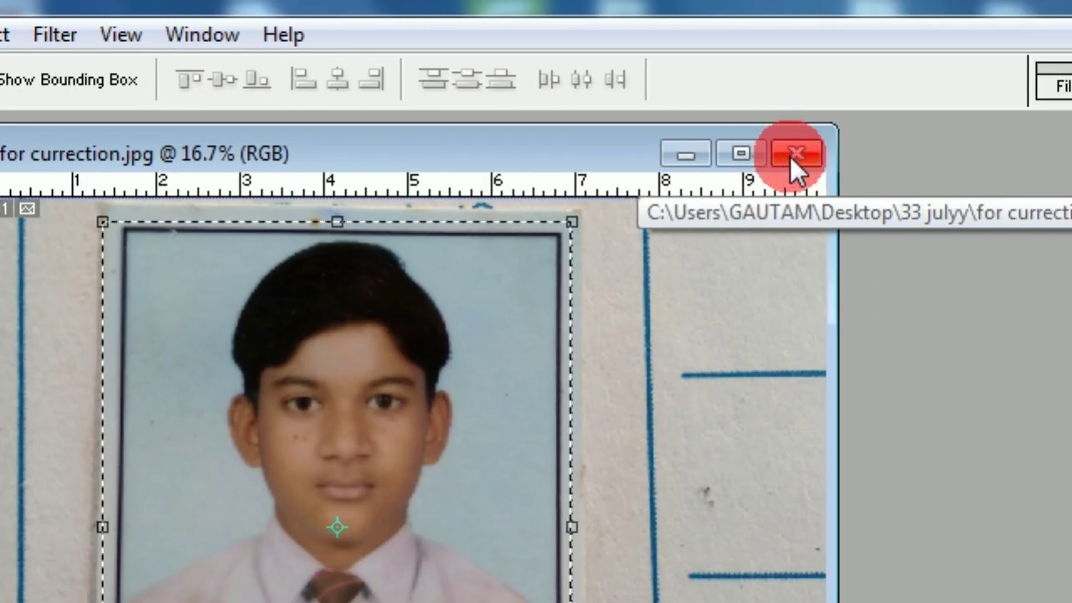
{"action": "left_click", "coordinate": [682, 159]}
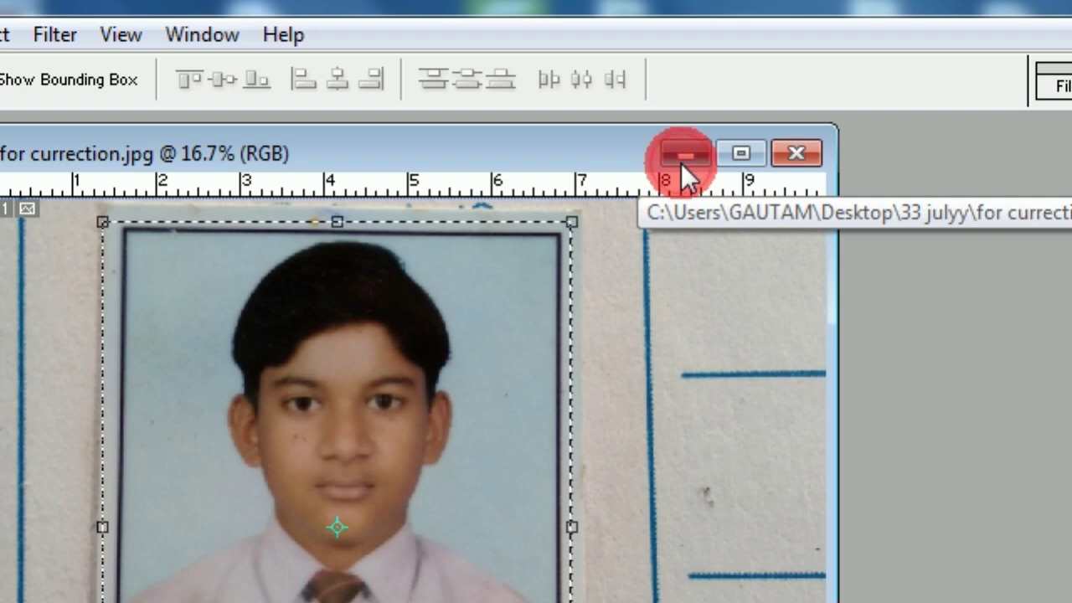
{"action": "left_click", "coordinate": [26, 56]}
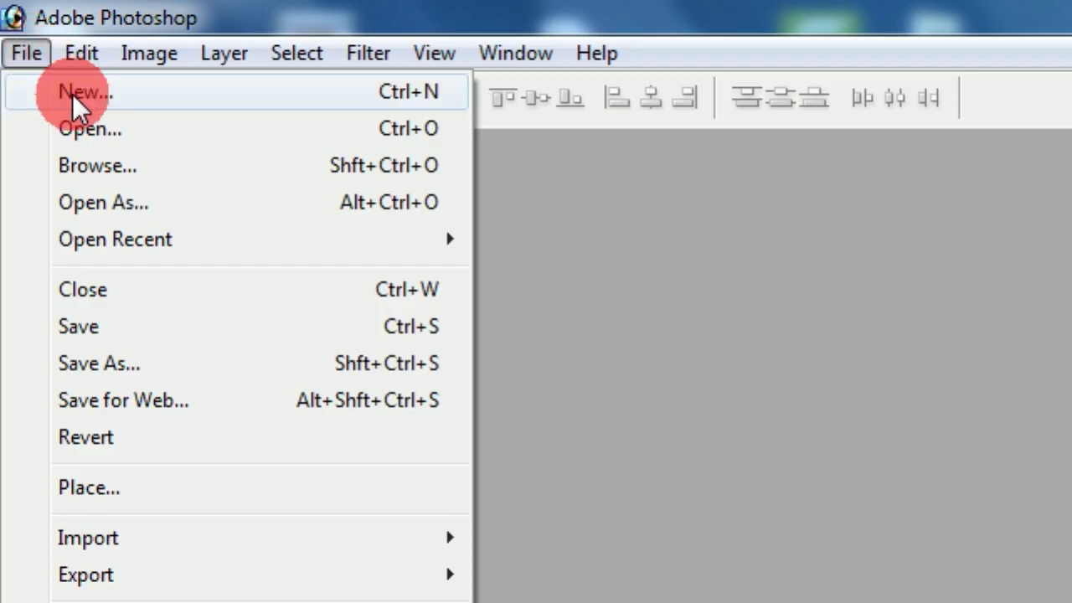
- Create a new white 640 x 480 pixel document, Untitled-1, and reposition its window
{"action": "left_click", "coordinate": [73, 94]}
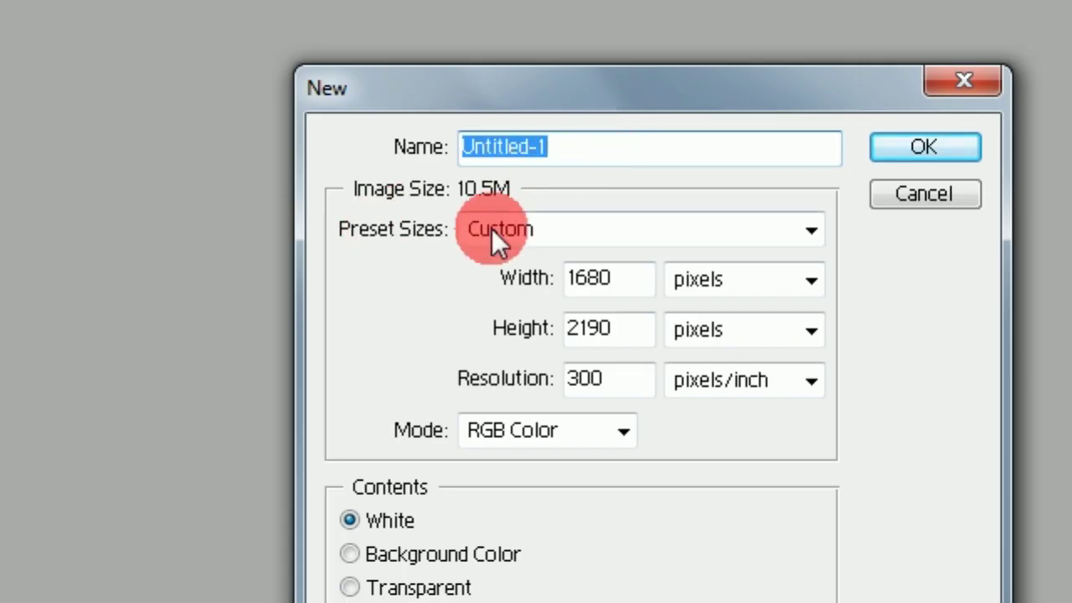
{"action": "left_click", "coordinate": [522, 235]}
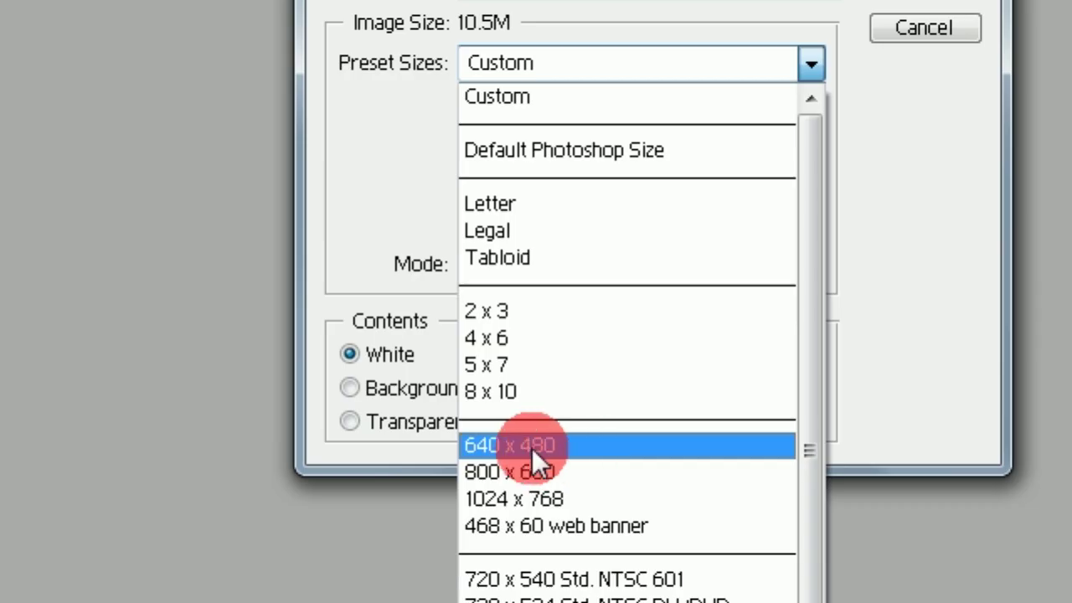
{"action": "left_click", "coordinate": [531, 448]}
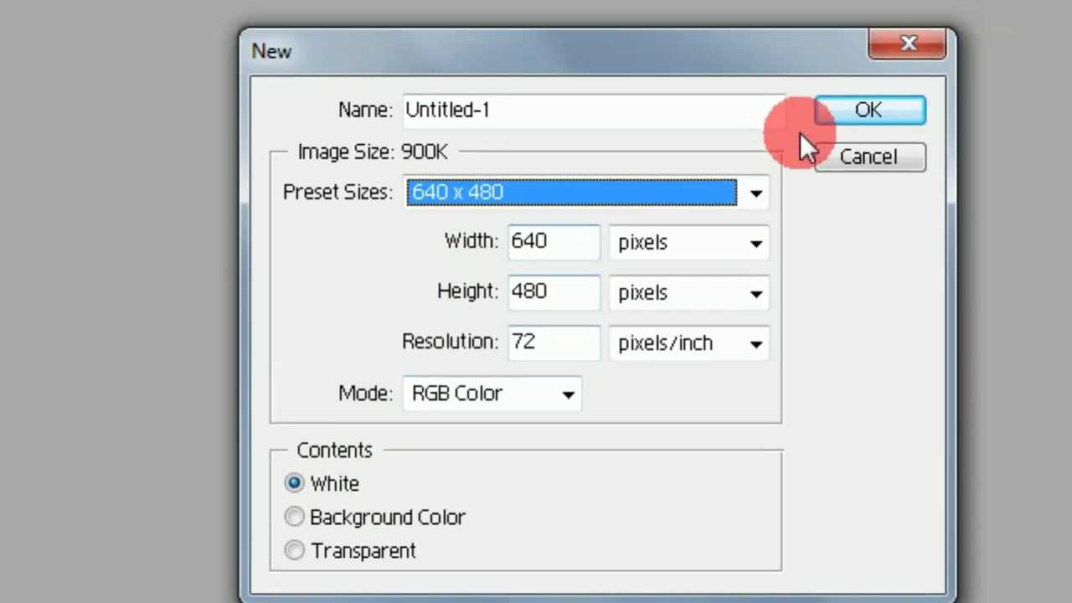
{"action": "left_click", "coordinate": [807, 168]}
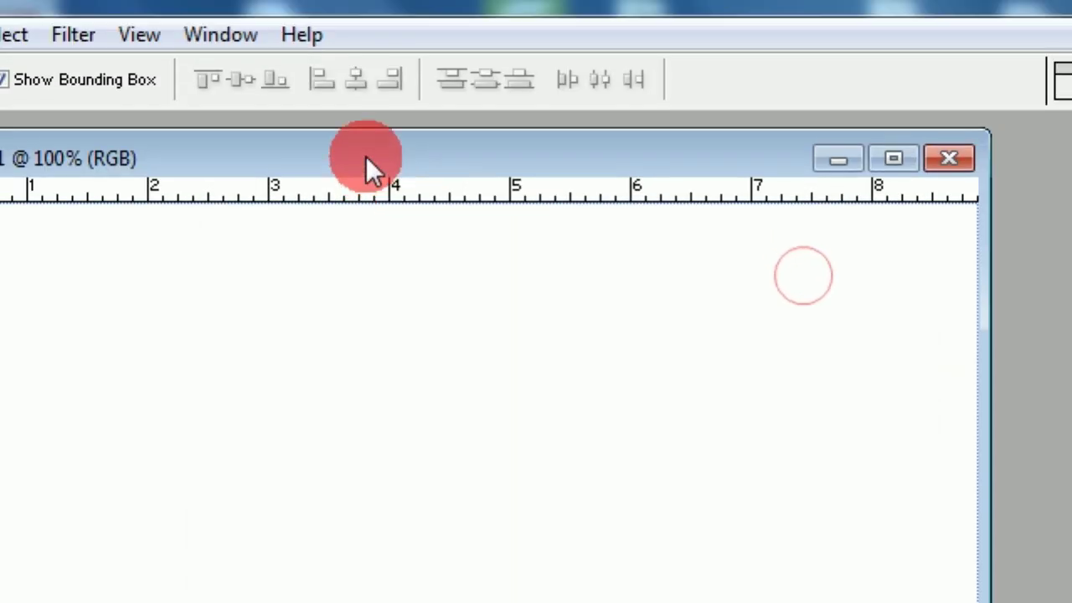
{"action": "left_click_drag", "start_coordinate": [366, 157], "coordinate": [435, 157]}
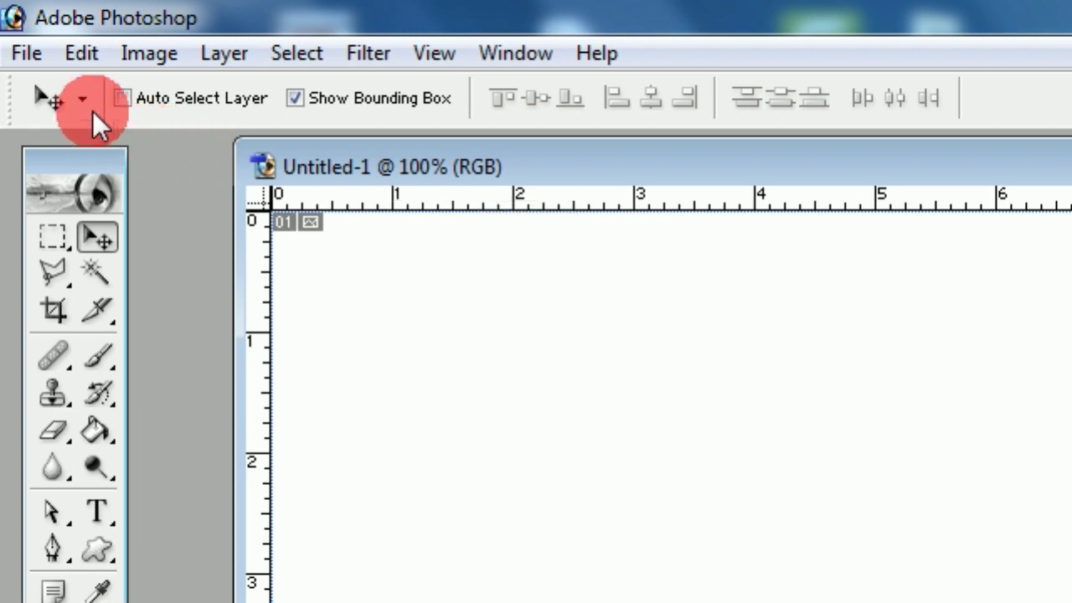
- Paste the portrait into Untitled-1 as Layer 1 and move it down and right
{"action": "left_click", "coordinate": [82, 55]}
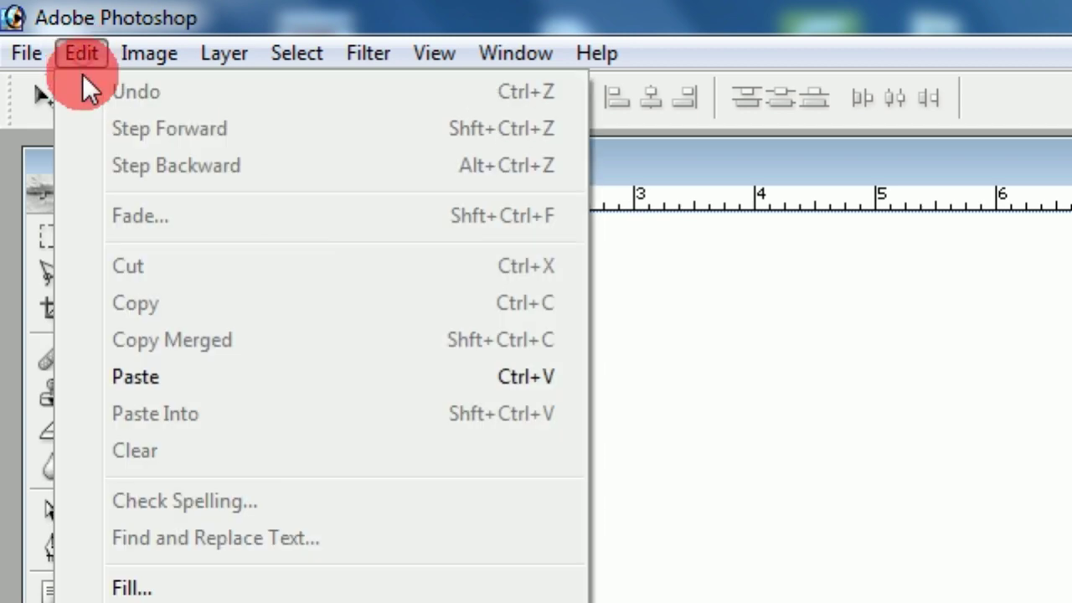
{"action": "left_click", "coordinate": [120, 387]}
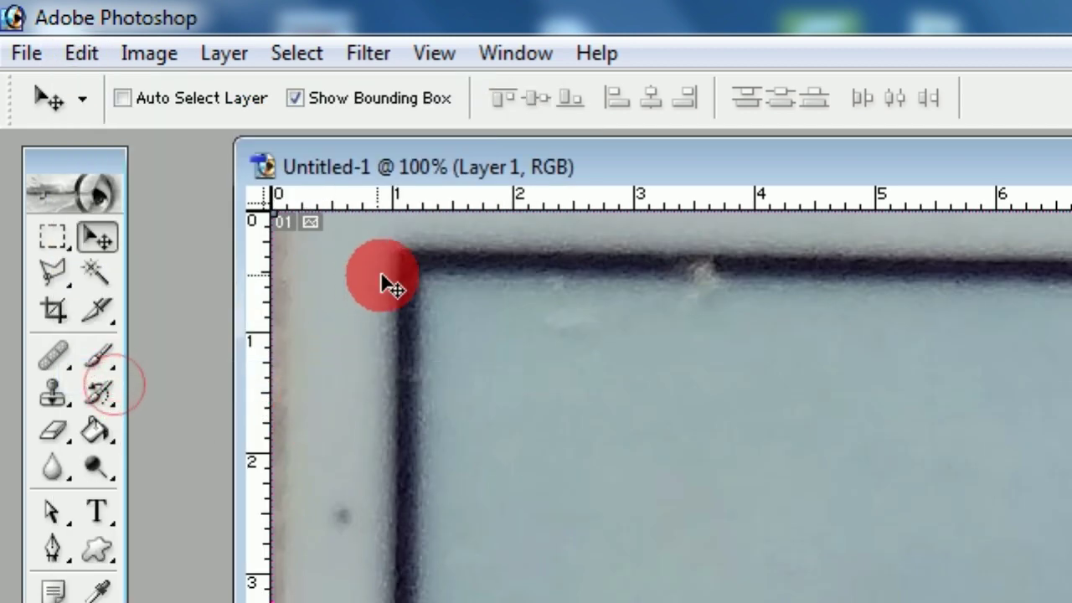
{"action": "left_click_drag", "start_coordinate": [383, 287], "coordinate": [488, 395]}
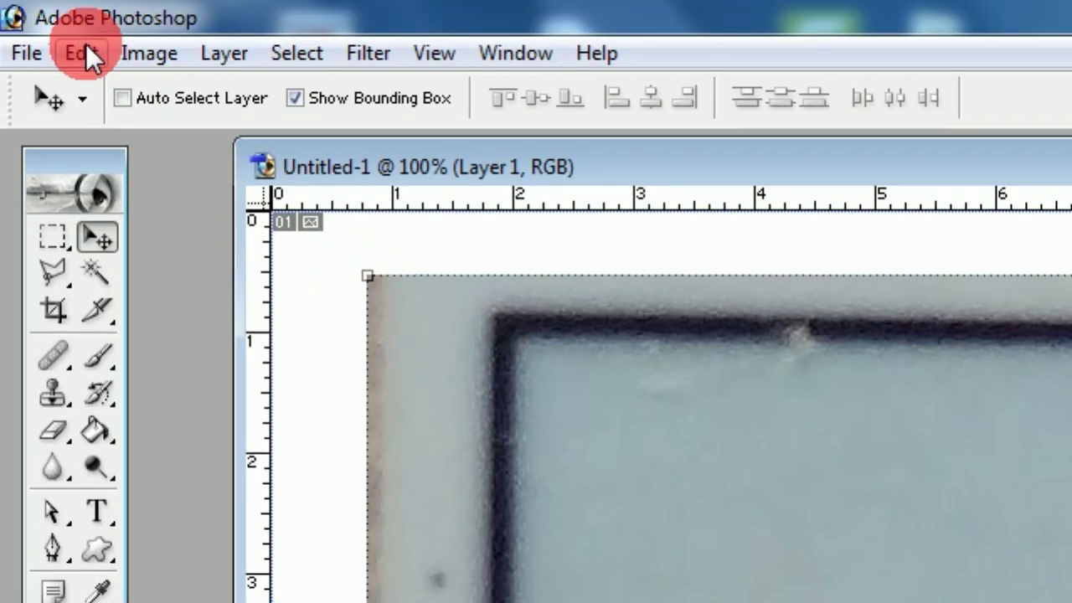
{"action": "left_click", "coordinate": [84, 54]}
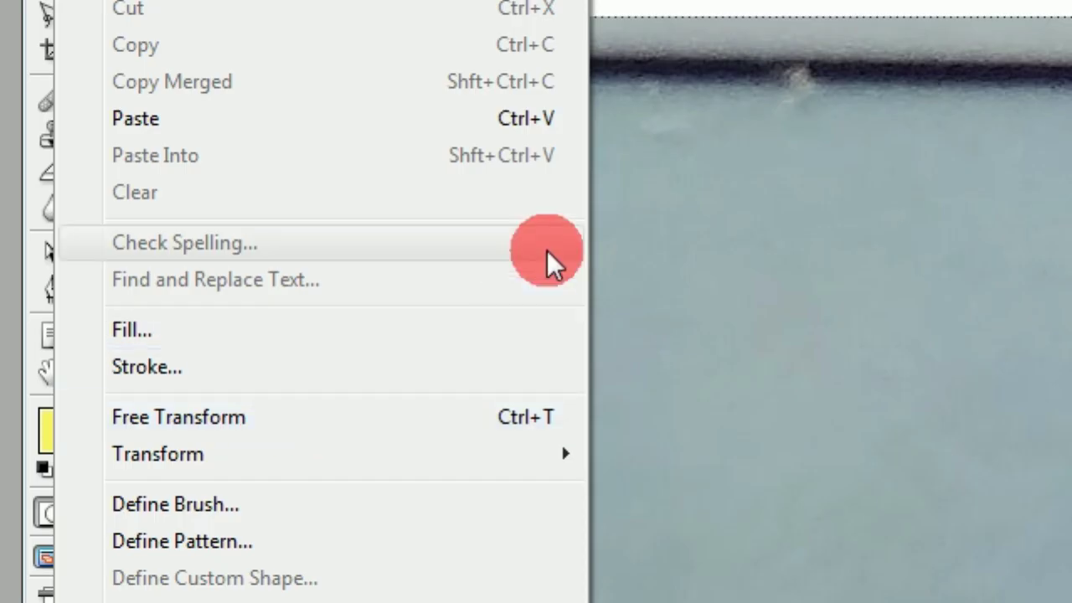
{"action": "left_click", "coordinate": [621, 155]}
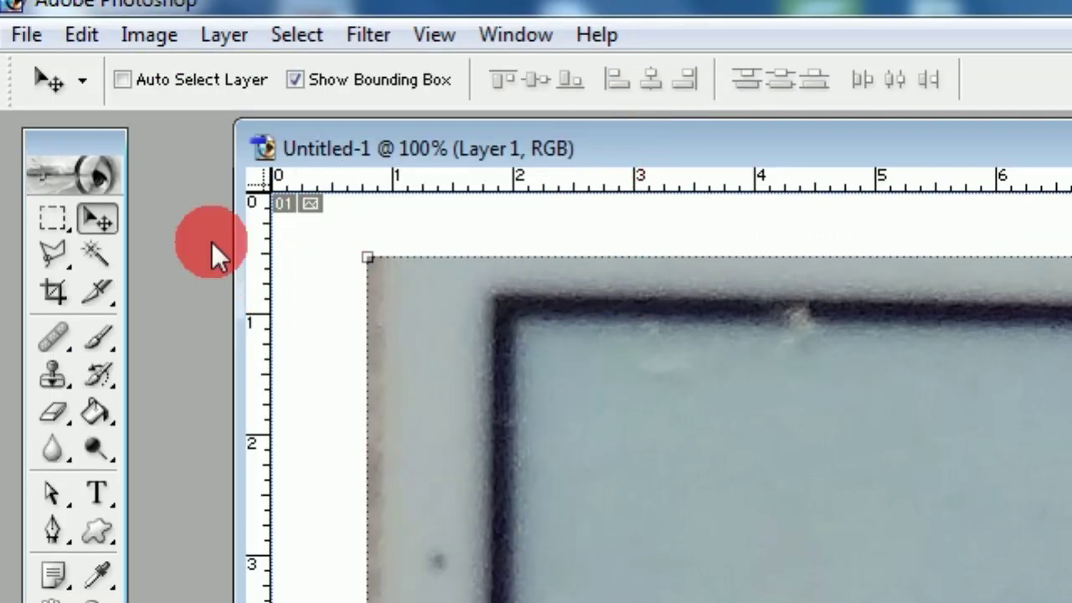
{"action": "left_click", "coordinate": [94, 220]}
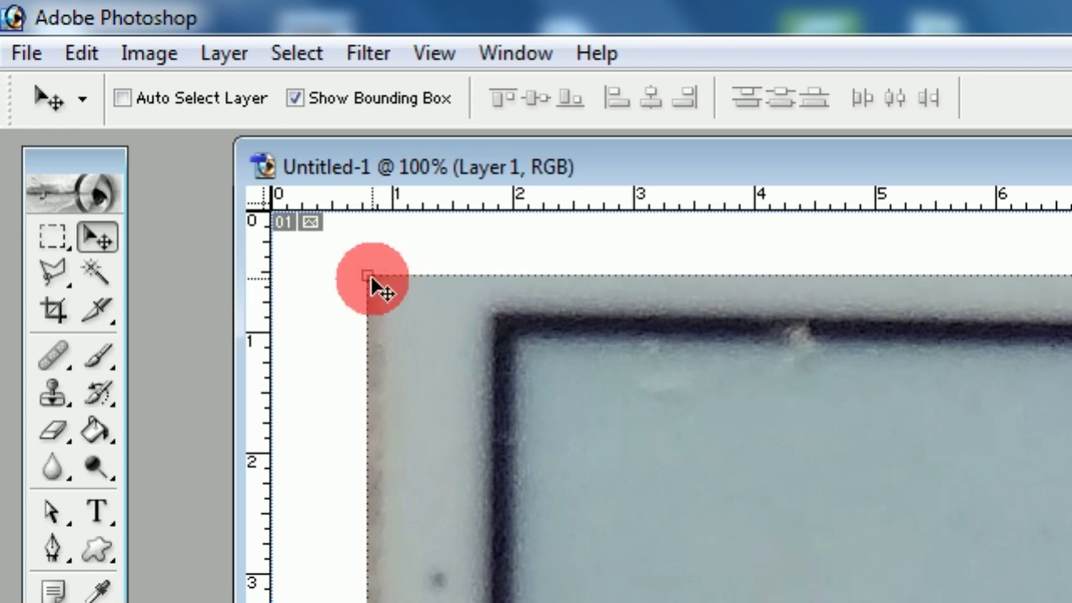
- Shrink the pasted portrait proportionally with the corner handles, down to about 44%
{"action": "mouse_move", "coordinate": [366, 271]}
{"action": "left_mouse_down"}
{"action": "mouse_move", "coordinate": [638, 447]}
{"action": "mouse_move", "coordinate": [381, 165]}
{"action": "left_mouse_up"}
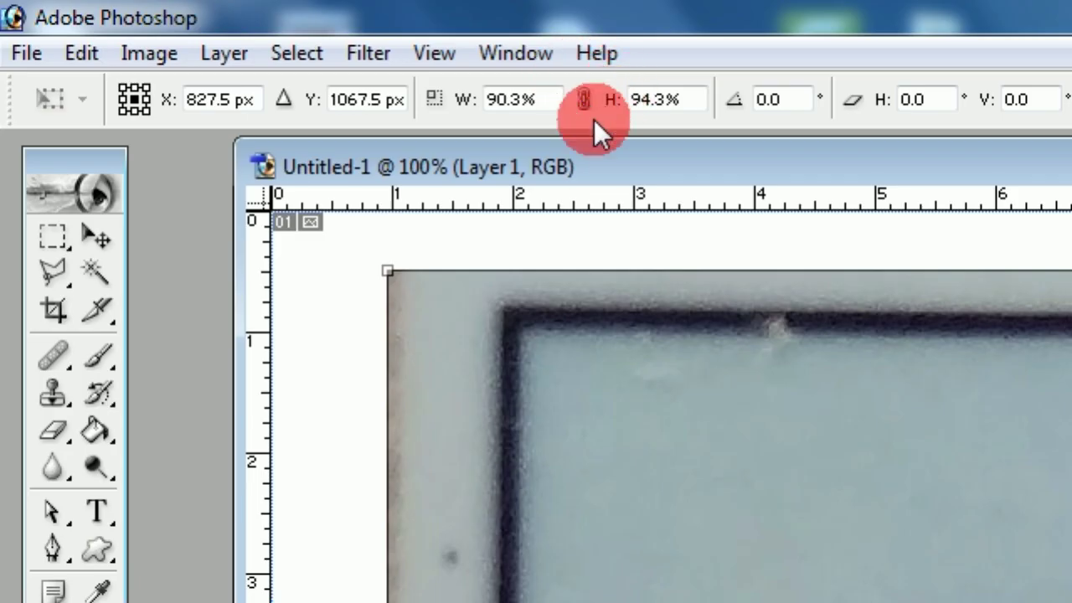
{"action": "left_click", "coordinate": [584, 100]}
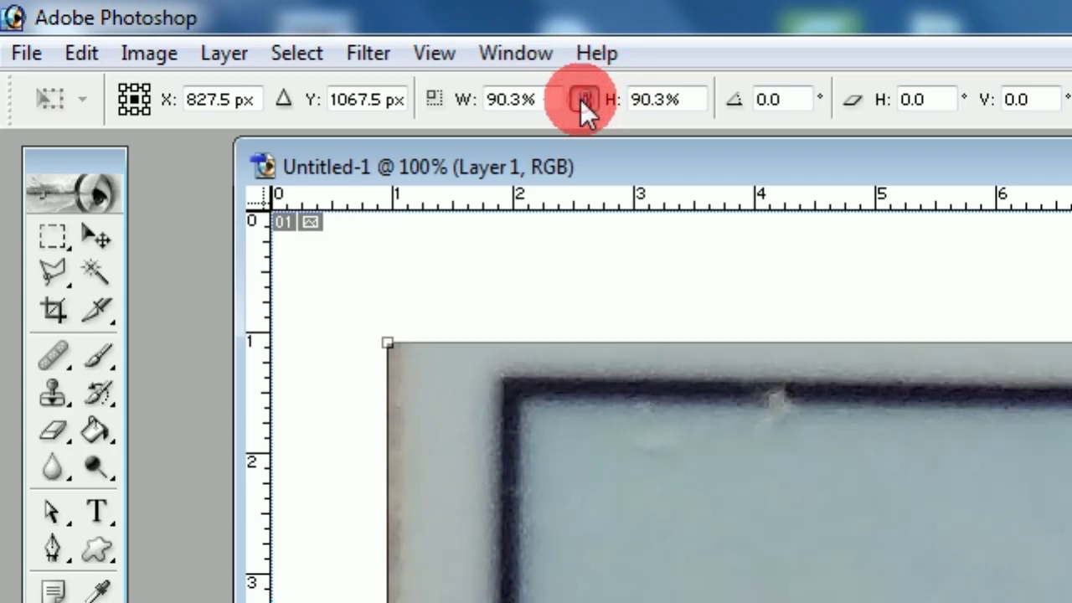
{"action": "left_click_drag", "start_coordinate": [390, 348], "coordinate": [444, 401]}
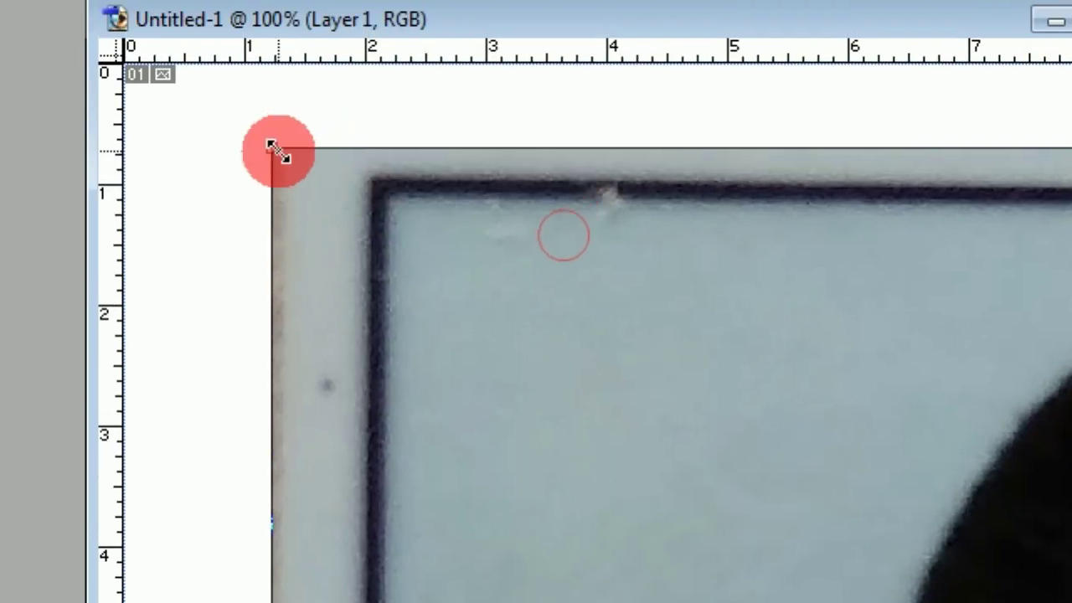
{"action": "mouse_move", "coordinate": [496, 132]}
{"action": "left_mouse_down"}
{"action": "mouse_move", "coordinate": [499, 285]}
{"action": "mouse_move", "coordinate": [679, 411]}
{"action": "left_mouse_up"}
{"action": "left_click_drag", "start_coordinate": [768, 547], "coordinate": [471, 146]}
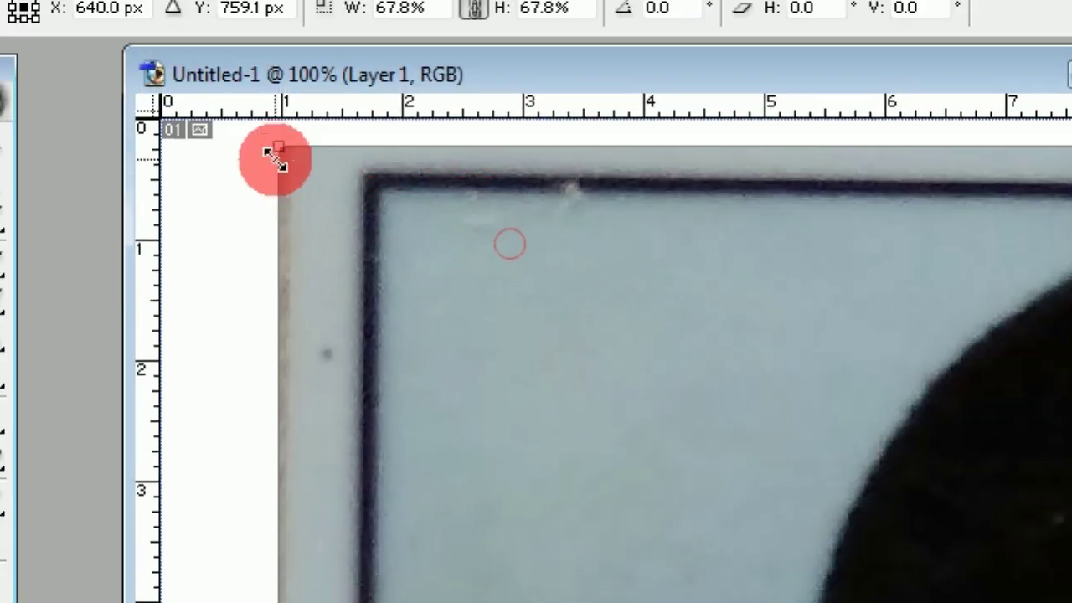
{"action": "mouse_move", "coordinate": [251, 67]}
{"action": "left_mouse_down"}
{"action": "mouse_move", "coordinate": [428, 243]}
{"action": "mouse_move", "coordinate": [801, 439]}
{"action": "mouse_move", "coordinate": [311, 169]}
{"action": "left_mouse_up"}
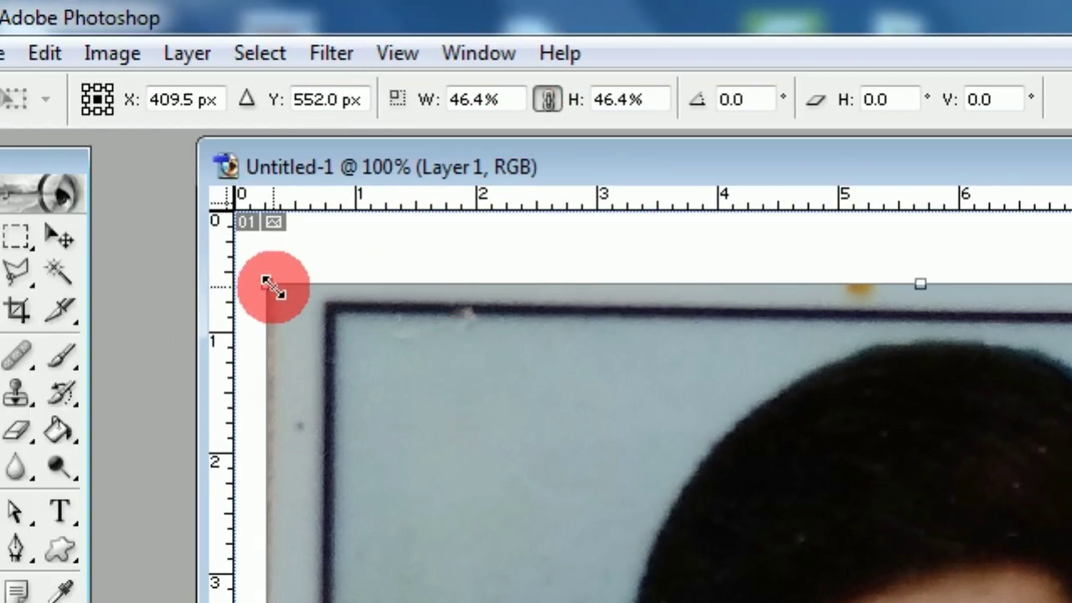
{"action": "left_click_drag", "start_coordinate": [119, 81], "coordinate": [390, 238]}
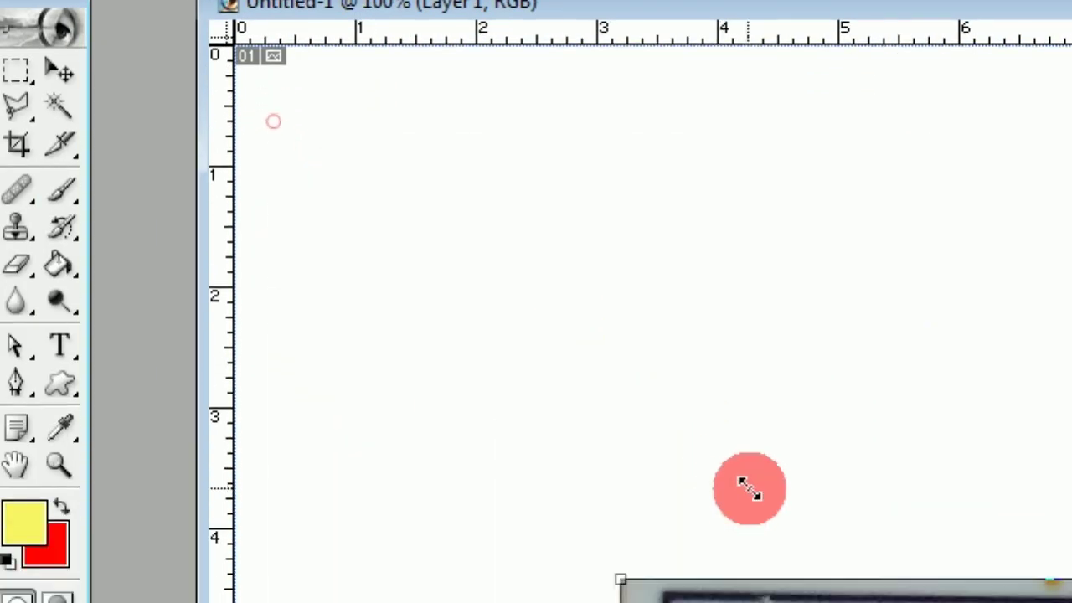
- Position the portrait on the canvas and apply the 20.5% scale
{"action": "mouse_move", "coordinate": [538, 441]}
{"action": "left_mouse_down"}
{"action": "mouse_move", "coordinate": [511, 167]}
{"action": "mouse_move", "coordinate": [730, 509]}
{"action": "mouse_move", "coordinate": [394, 115]}
{"action": "mouse_move", "coordinate": [408, 354]}
{"action": "mouse_move", "coordinate": [561, 593]}
{"action": "mouse_move", "coordinate": [404, 443]}
{"action": "left_mouse_up"}
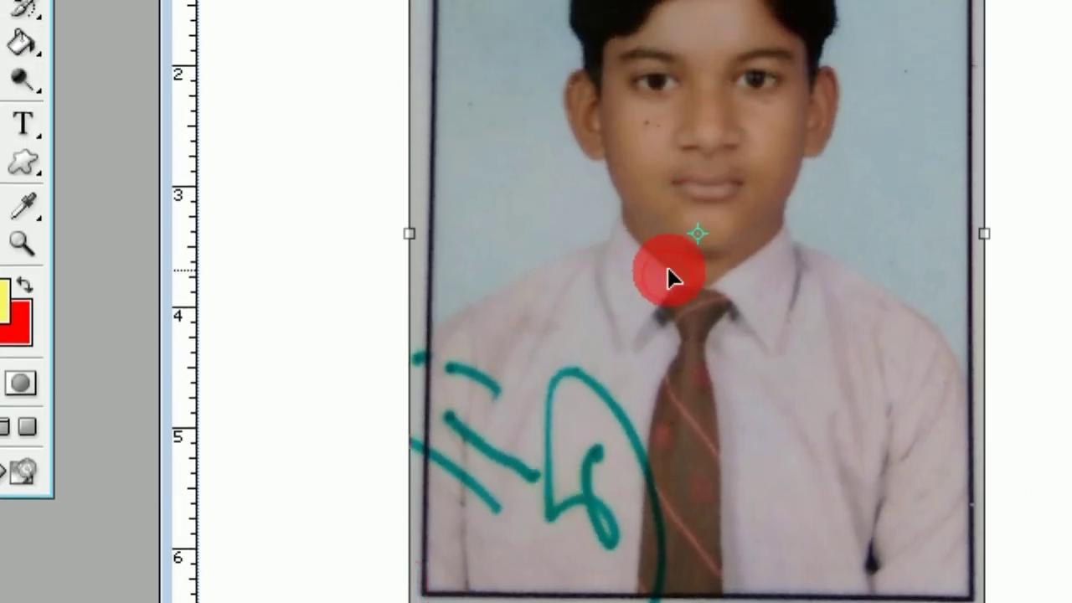
{"action": "left_click_drag", "start_coordinate": [667, 269], "coordinate": [671, 233]}
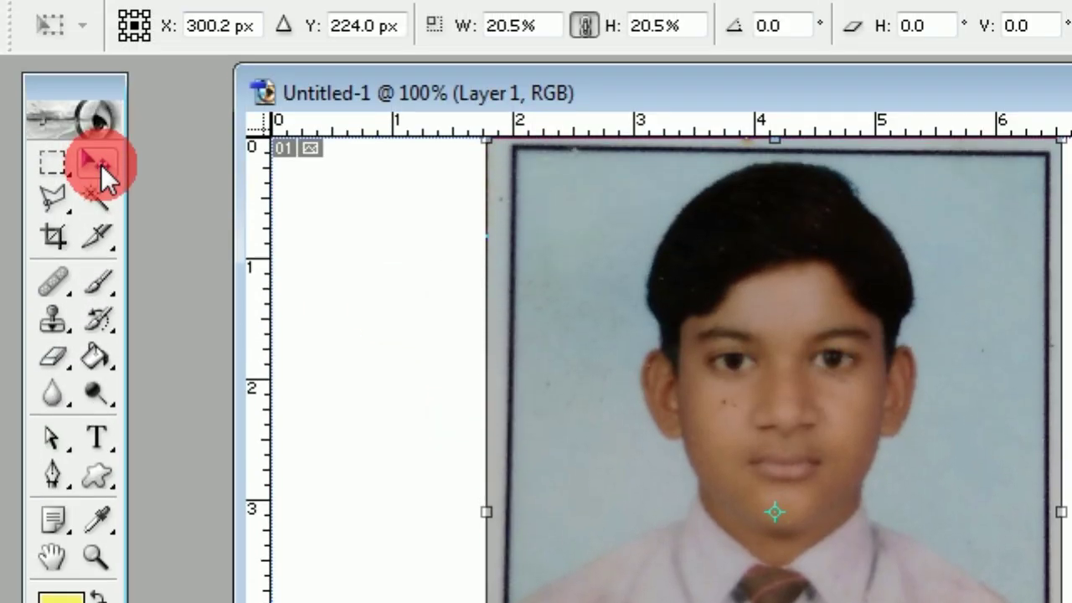
{"action": "left_click", "coordinate": [100, 164]}
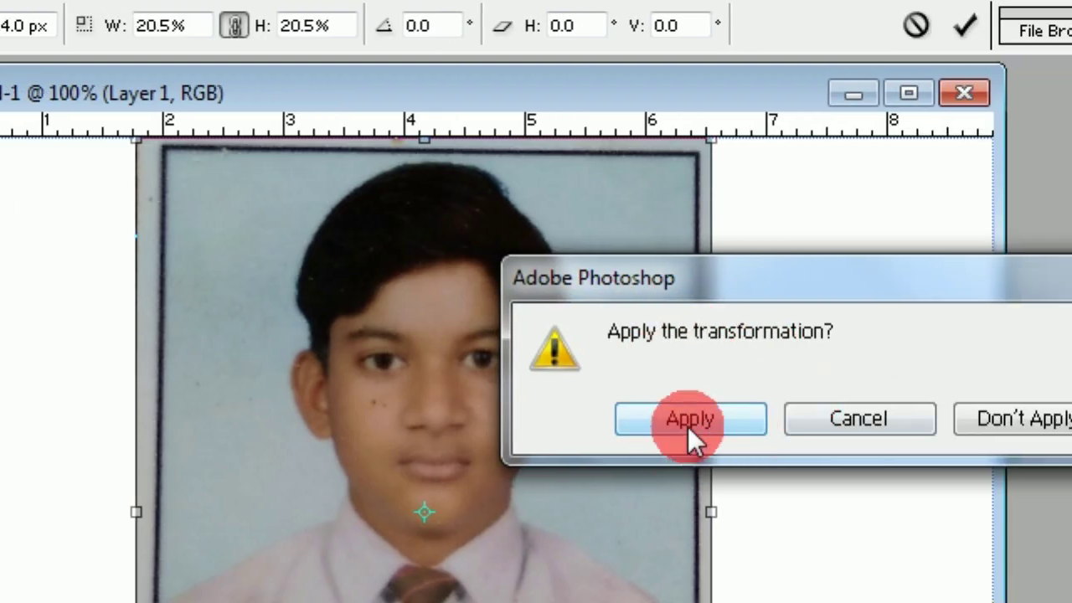
{"action": "left_click", "coordinate": [688, 423]}
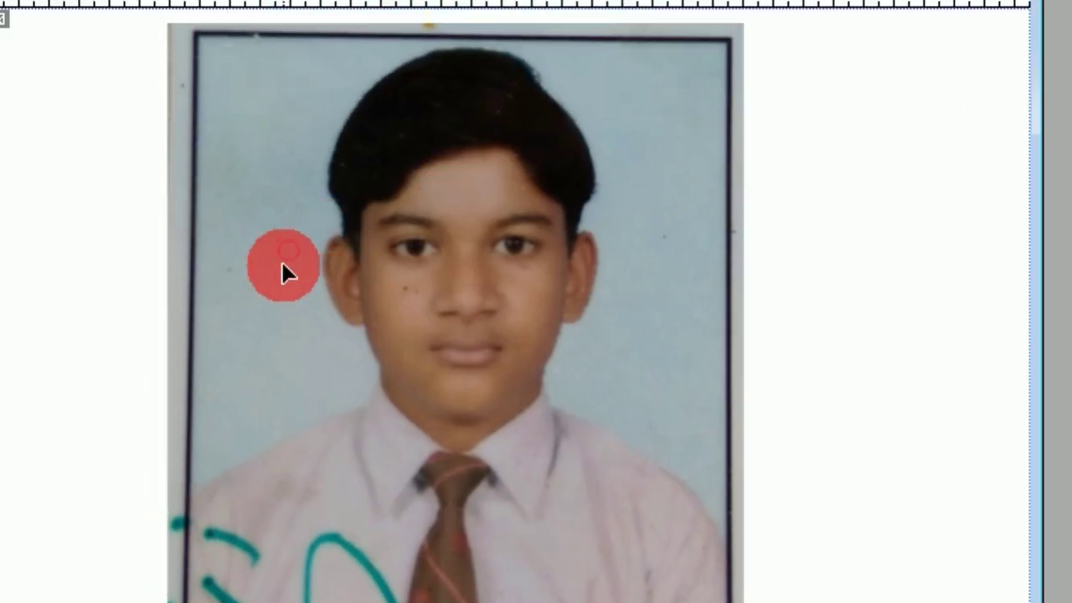
- Zoom to 200% on the portrait's teal ink scribbles and bring up the stamp tools
{"action": "scroll", "coordinate": [297, 484], "scroll_direction": "down", "scroll_amount": 5}
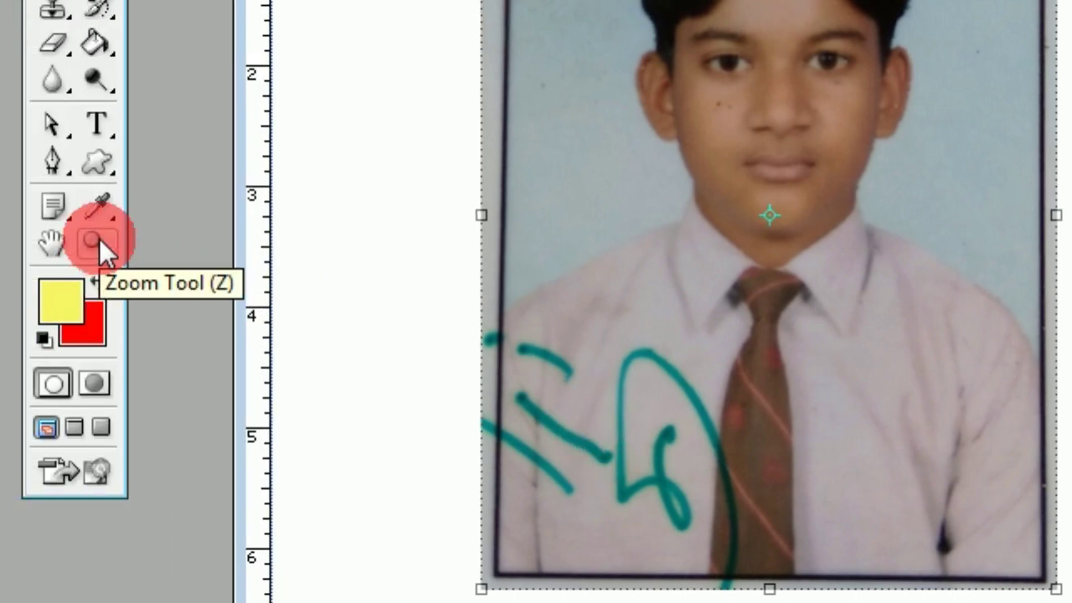
{"action": "left_click", "coordinate": [99, 238]}
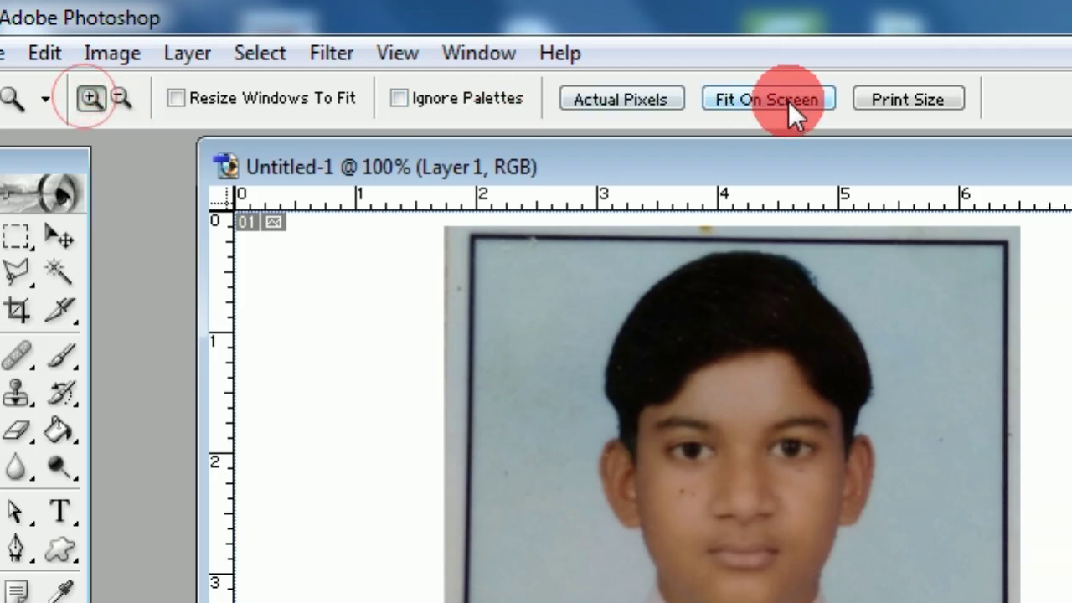
{"action": "left_click", "coordinate": [788, 101]}
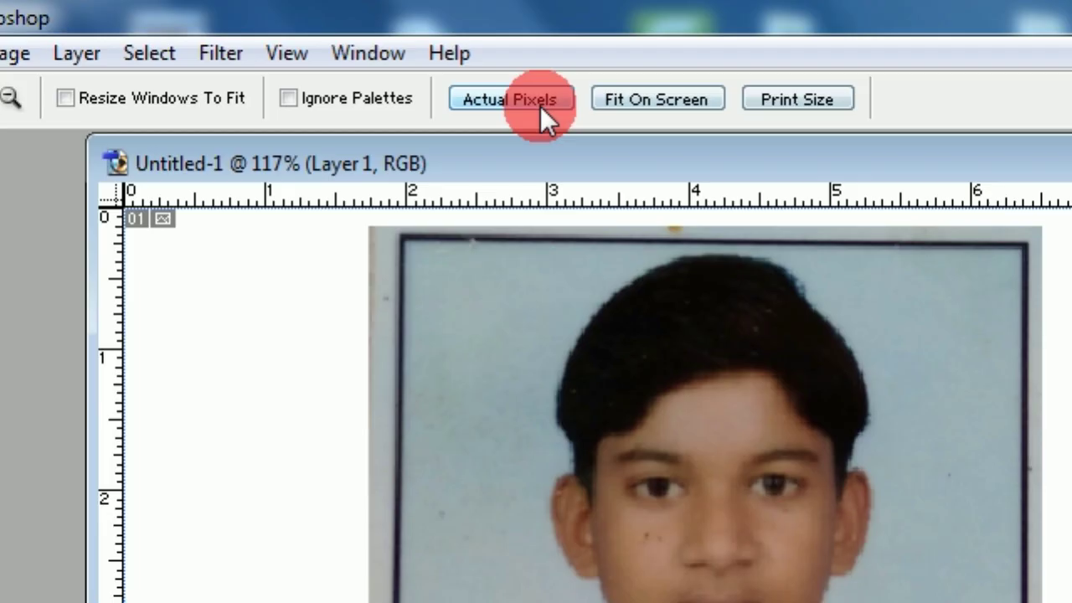
{"action": "left_click", "coordinate": [540, 106]}
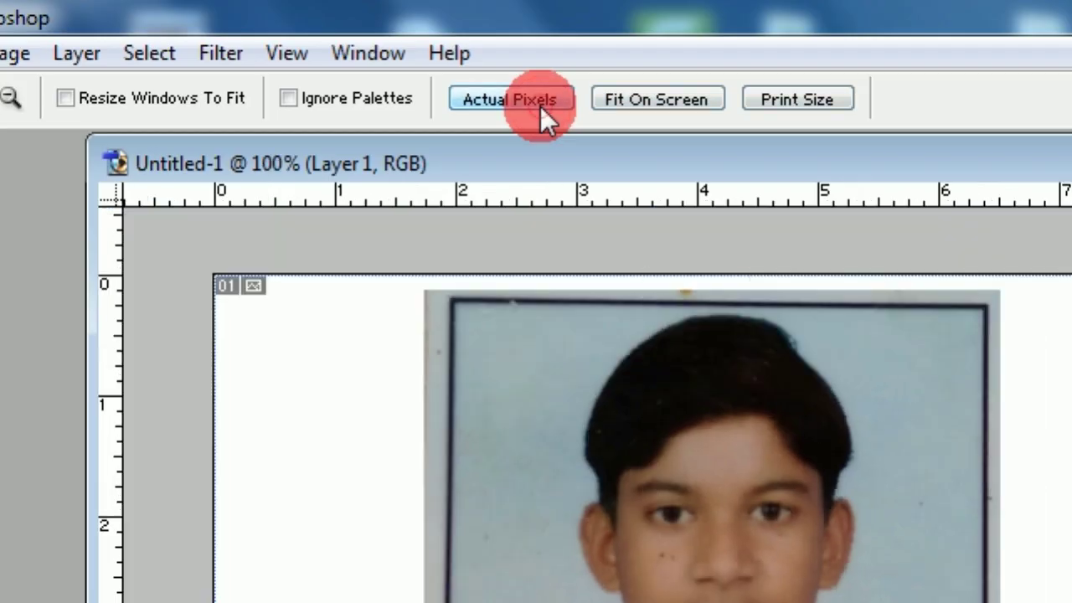
{"action": "left_click", "coordinate": [627, 101]}
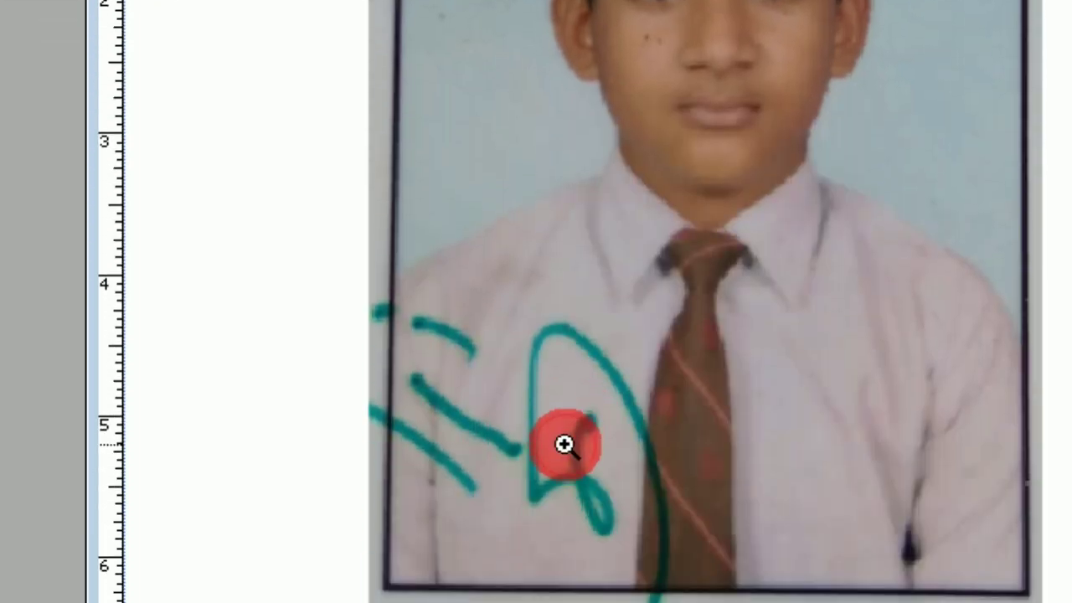
{"action": "left_click", "coordinate": [565, 444]}
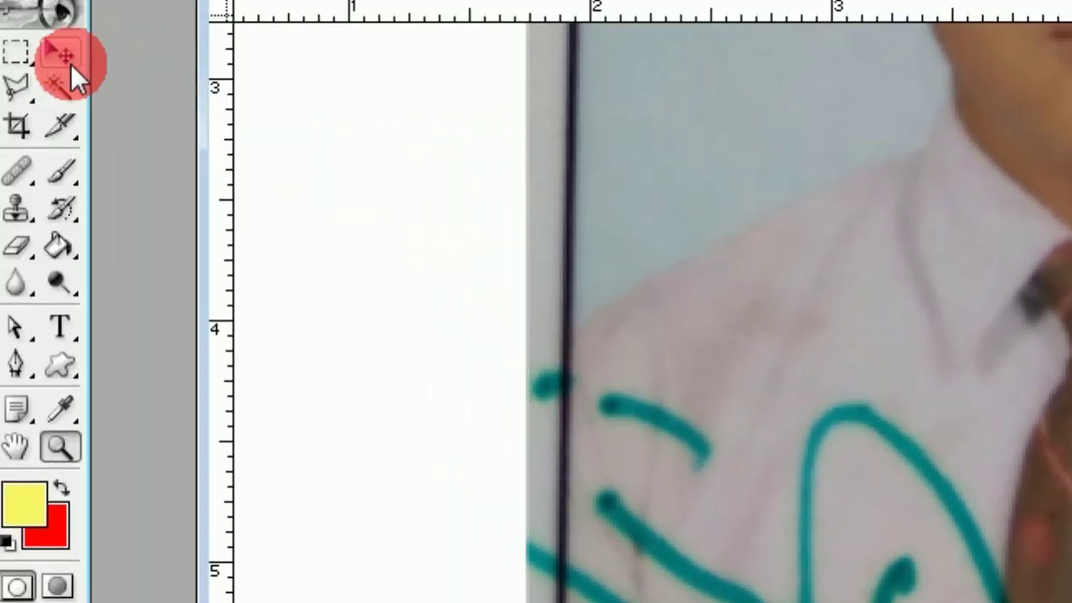
{"action": "left_click", "coordinate": [104, 161]}
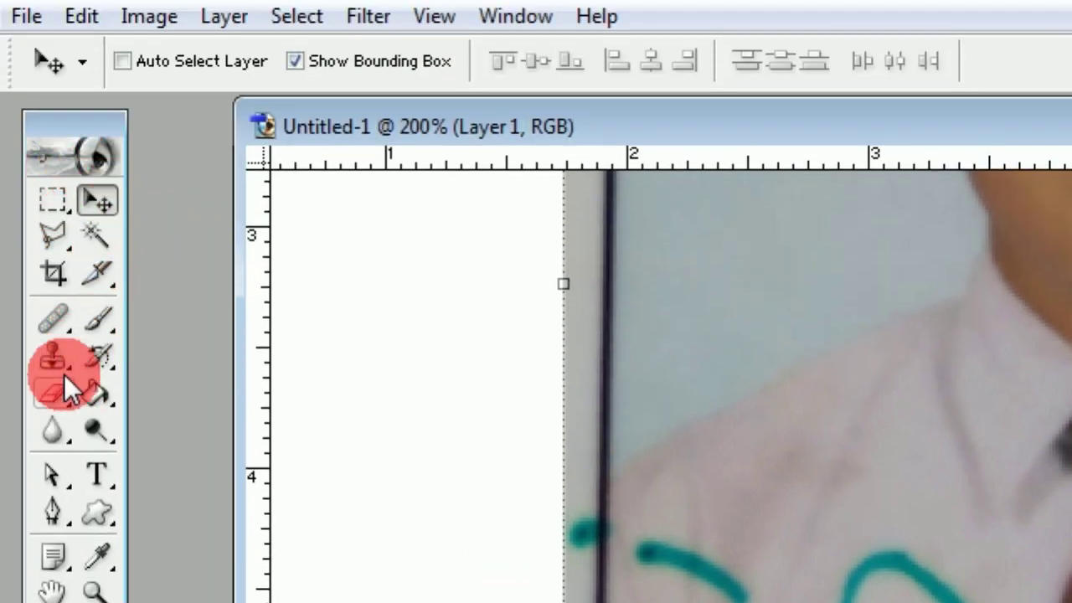
{"action": "mouse_move", "coordinate": [63, 367]}
{"action": "left_mouse_down"}
{"action": "mouse_move", "coordinate": [186, 361]}
{"action": "mouse_move", "coordinate": [196, 391]}
{"action": "mouse_move", "coordinate": [191, 360]}
{"action": "left_mouse_up"}
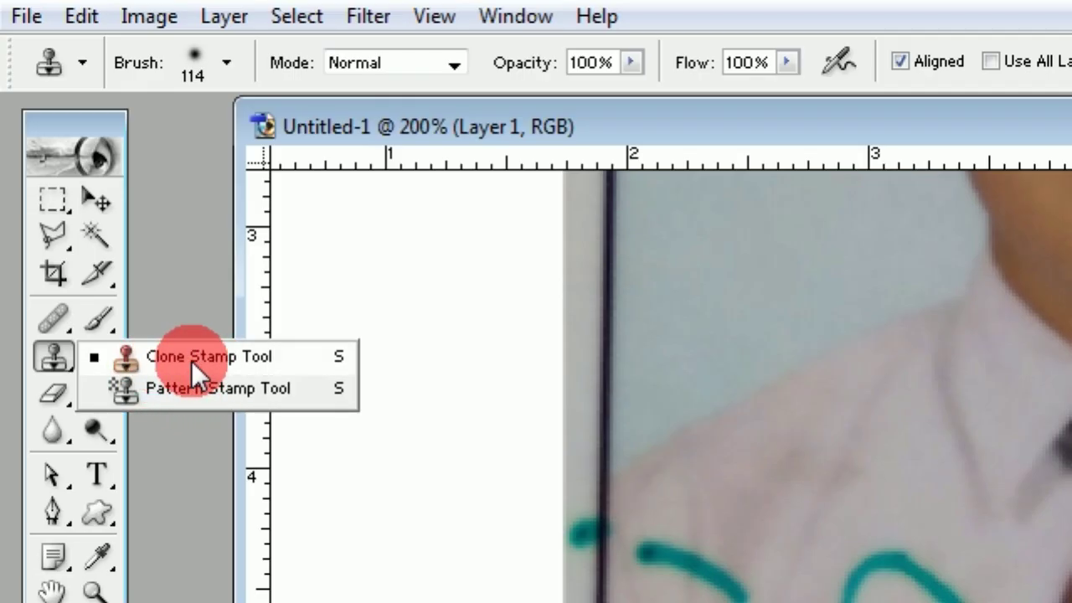
- Choose the Clone Stamp Tool and pick the soft 21 px brush preset
{"action": "left_click_drag", "start_coordinate": [202, 361], "coordinate": [191, 361]}
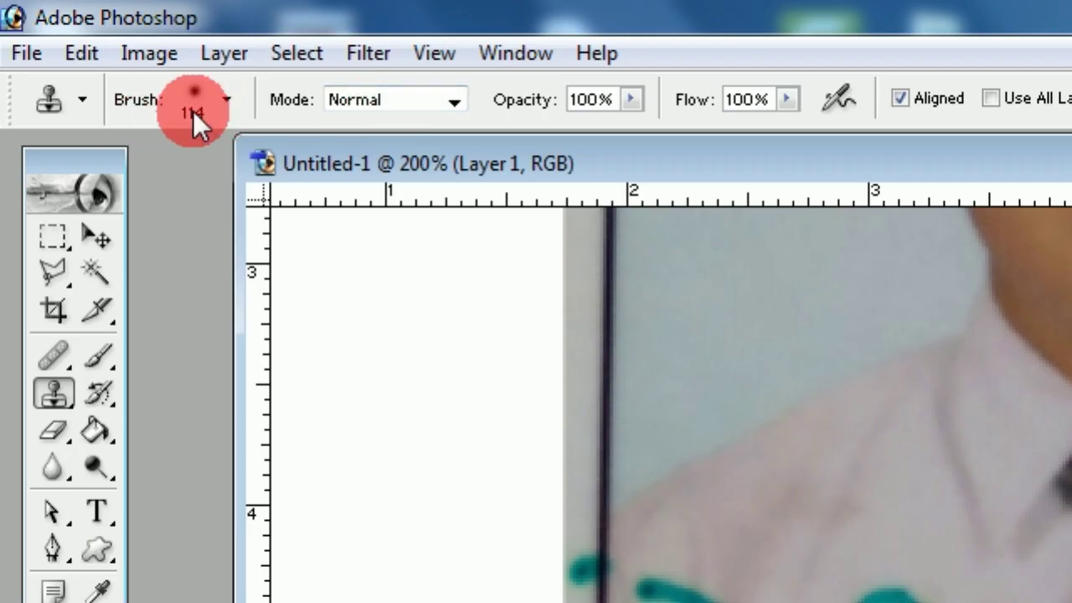
{"action": "left_click", "coordinate": [226, 100]}
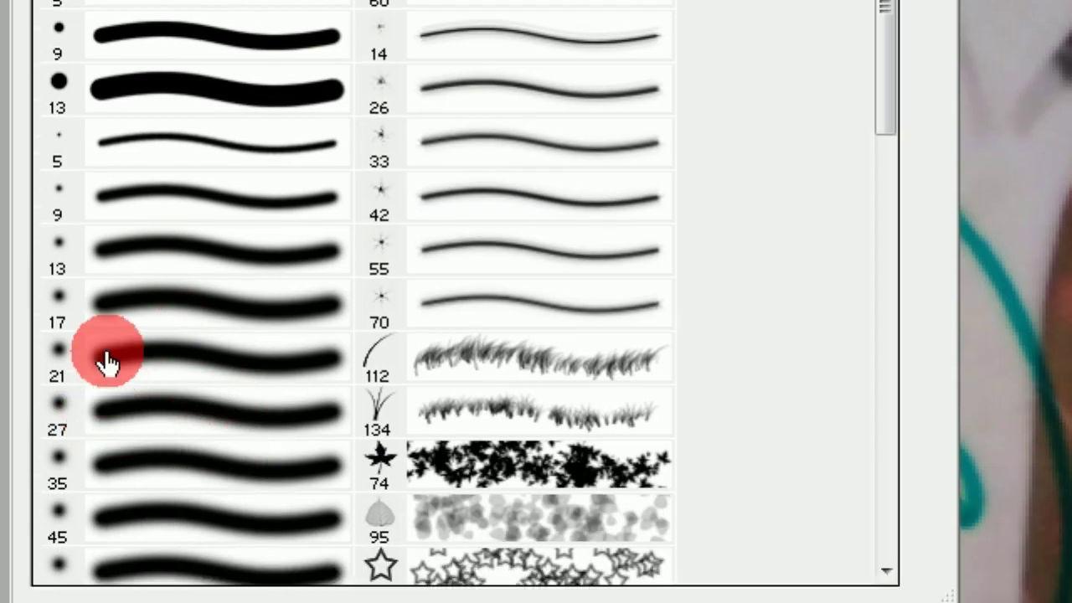
{"action": "left_click", "coordinate": [107, 362]}
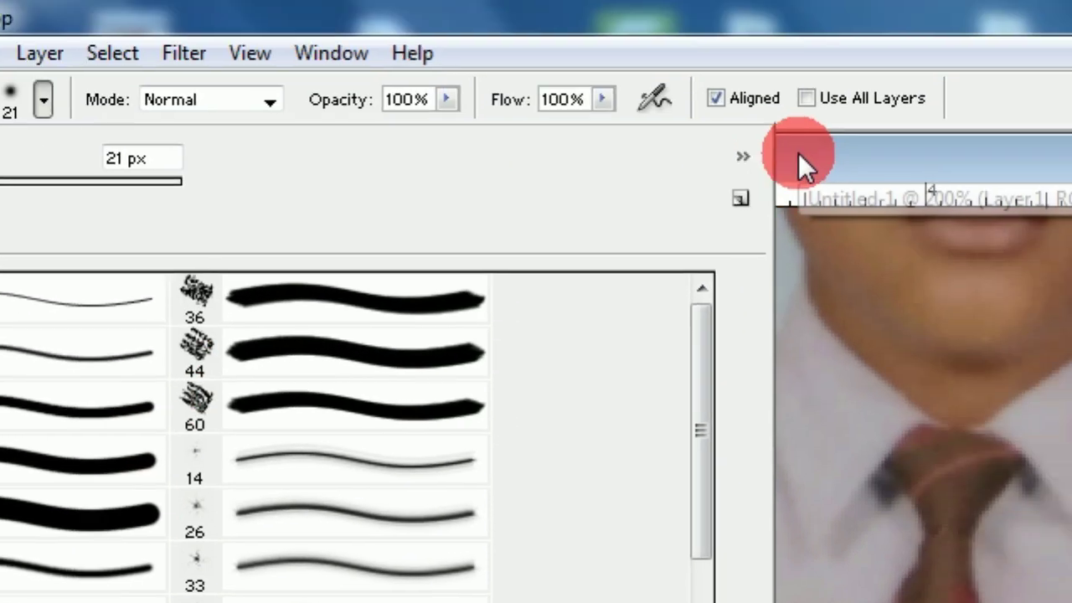
{"action": "left_click", "coordinate": [798, 153]}
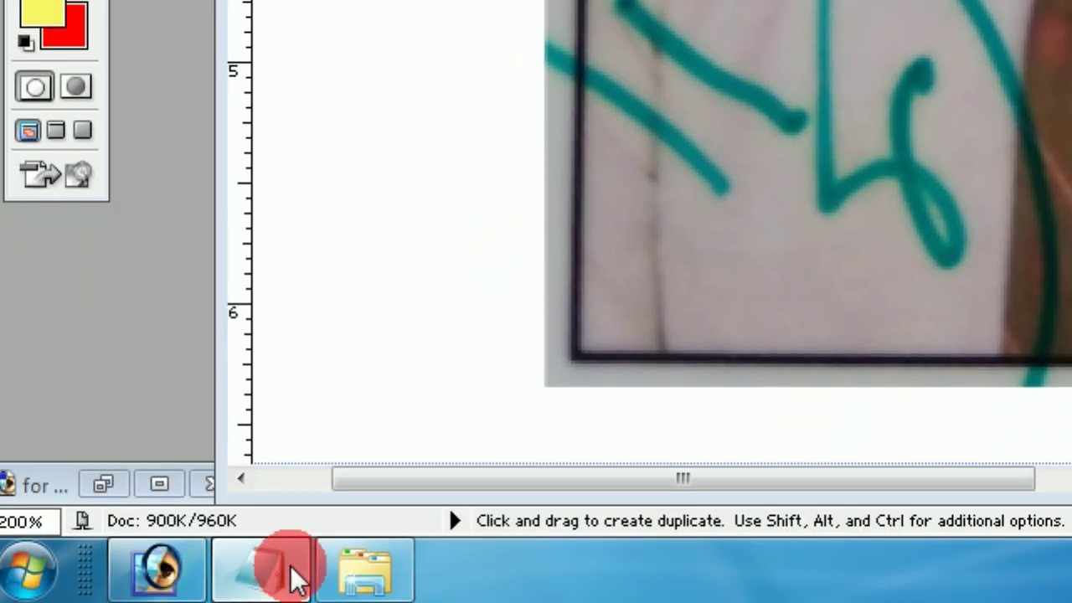
{"action": "left_click", "coordinate": [295, 576]}
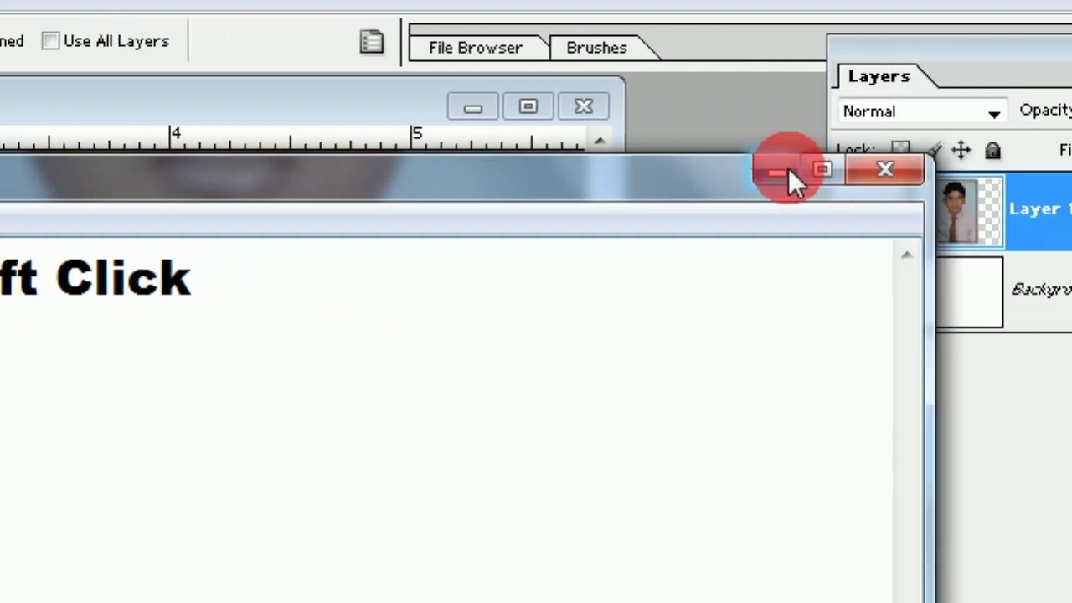
{"action": "left_click", "coordinate": [788, 169]}
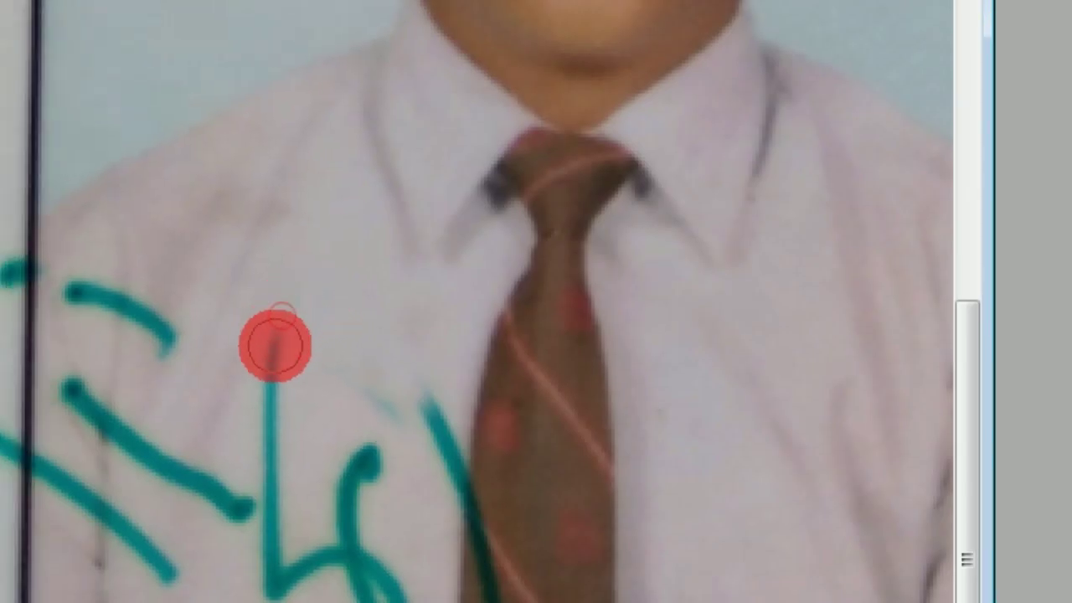
- Clone shirt texture over the teal vertical stroke, the 6's loop and the V
{"action": "mouse_move", "coordinate": [276, 343]}
{"action": "left_mouse_down"}
{"action": "mouse_move", "coordinate": [275, 428]}
{"action": "mouse_move", "coordinate": [274, 390]}
{"action": "mouse_move", "coordinate": [299, 440]}
{"action": "left_mouse_up"}
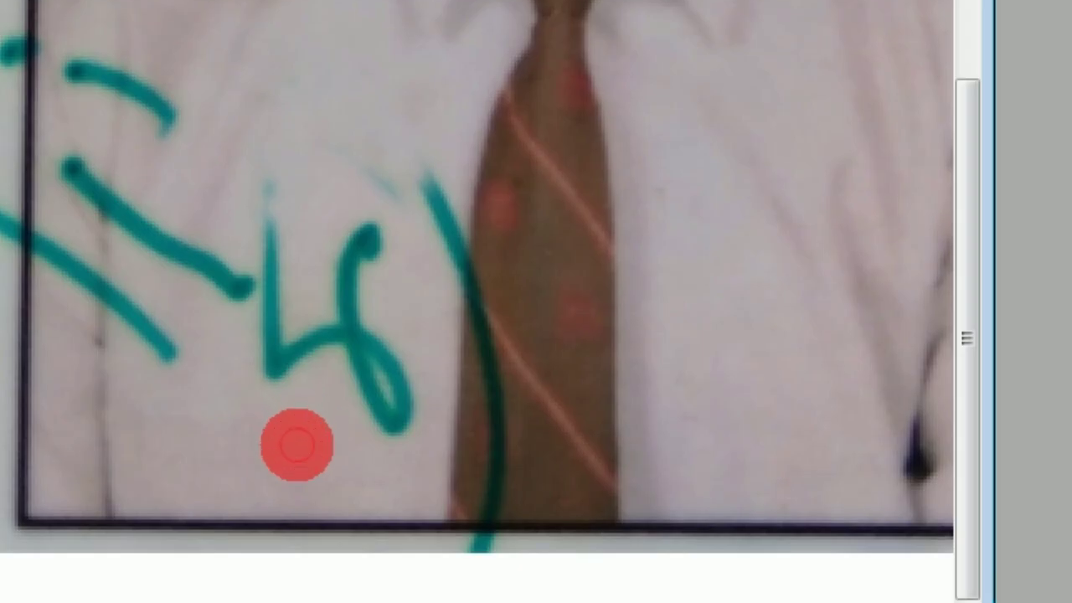
{"action": "mouse_move", "coordinate": [310, 429]}
{"action": "left_mouse_down"}
{"action": "mouse_move", "coordinate": [383, 431]}
{"action": "mouse_move", "coordinate": [385, 402]}
{"action": "mouse_move", "coordinate": [402, 394]}
{"action": "mouse_move", "coordinate": [369, 403]}
{"action": "mouse_move", "coordinate": [404, 422]}
{"action": "mouse_move", "coordinate": [369, 373]}
{"action": "mouse_move", "coordinate": [396, 371]}
{"action": "left_mouse_up"}
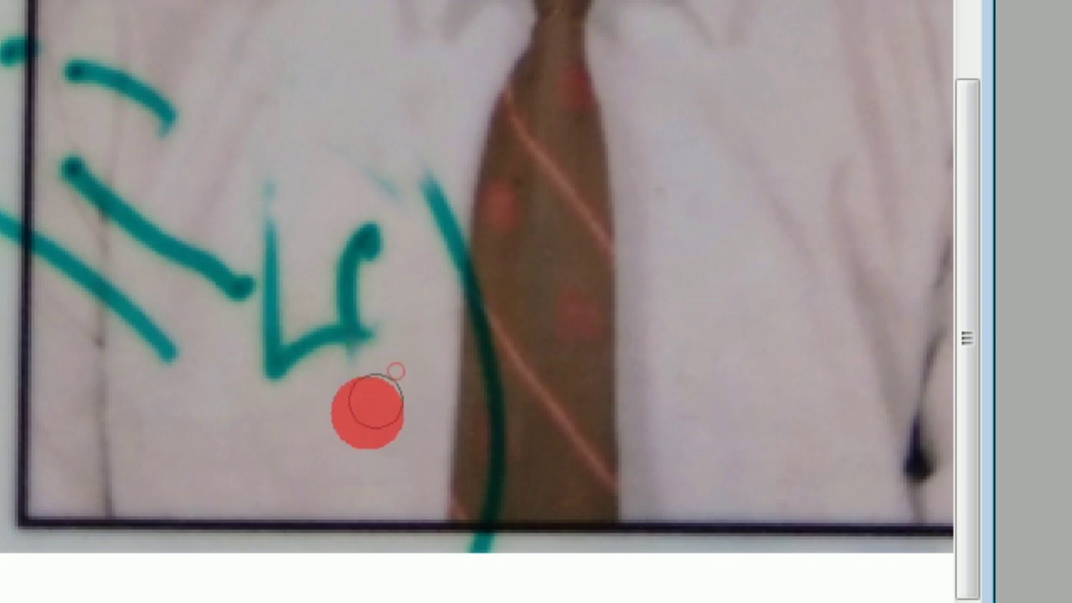
{"action": "left_click_drag", "start_coordinate": [371, 412], "coordinate": [323, 428]}
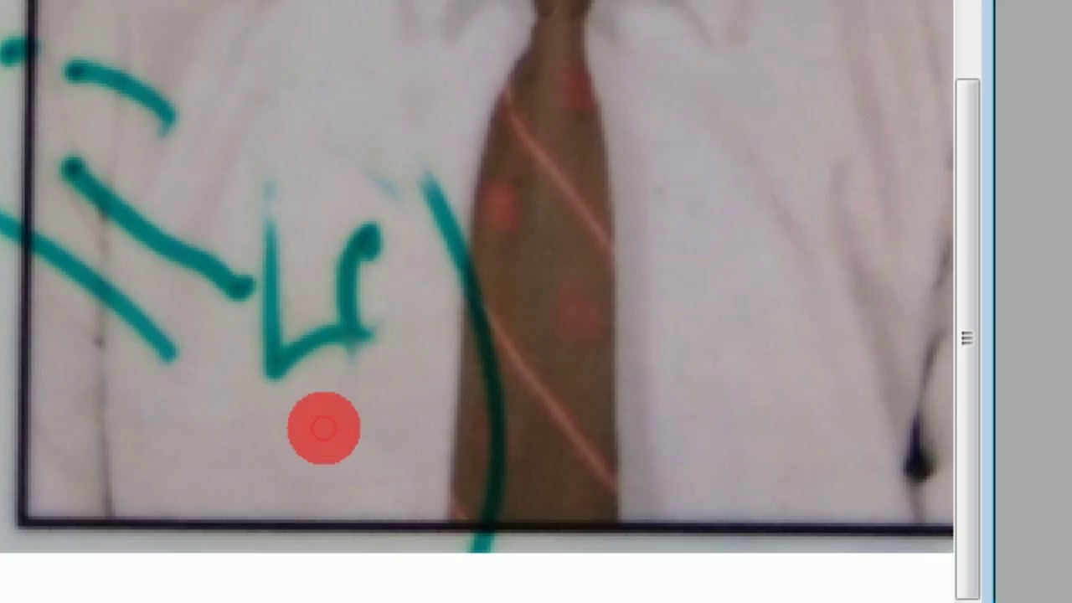
{"action": "left_click", "coordinate": [342, 302]}
{"action": "mouse_move", "coordinate": [341, 301]}
{"action": "left_mouse_down"}
{"action": "mouse_move", "coordinate": [354, 363]}
{"action": "mouse_move", "coordinate": [361, 259]}
{"action": "mouse_move", "coordinate": [359, 360]}
{"action": "mouse_move", "coordinate": [397, 280]}
{"action": "mouse_move", "coordinate": [383, 306]}
{"action": "mouse_move", "coordinate": [425, 312]}
{"action": "left_mouse_up"}
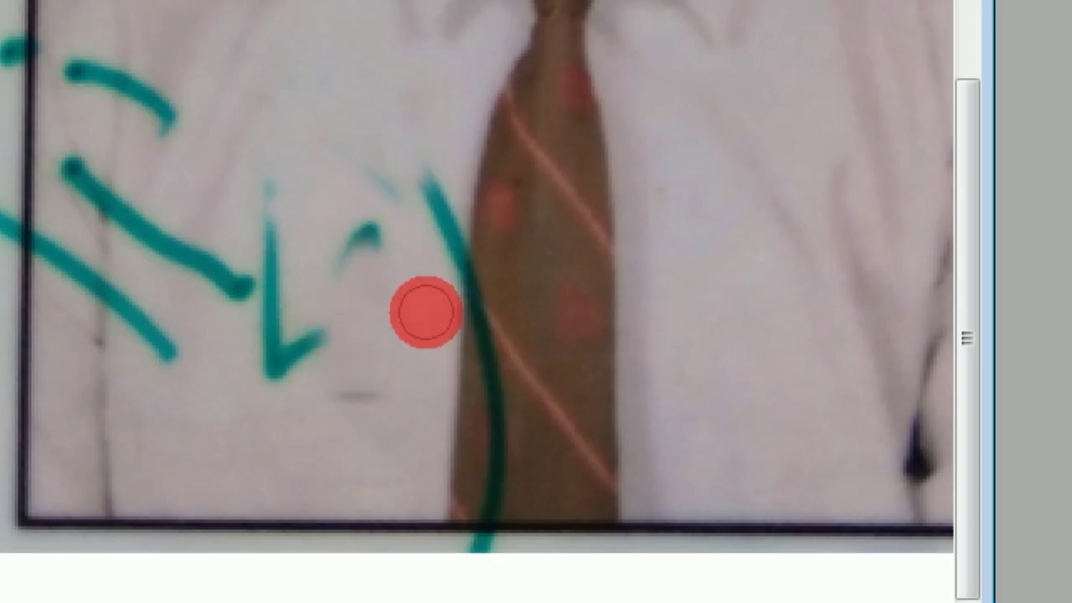
- Clean the teal marks near the tie, the left stroke, lower marks and stray check mark
{"action": "left_click", "coordinate": [373, 251]}
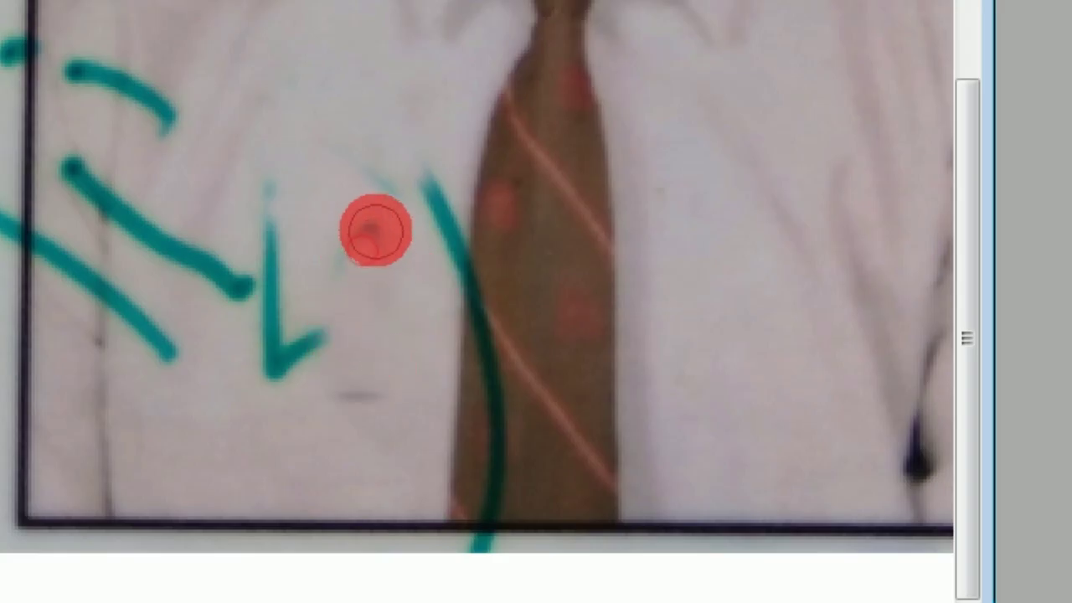
{"action": "left_click_drag", "start_coordinate": [375, 228], "coordinate": [370, 191]}
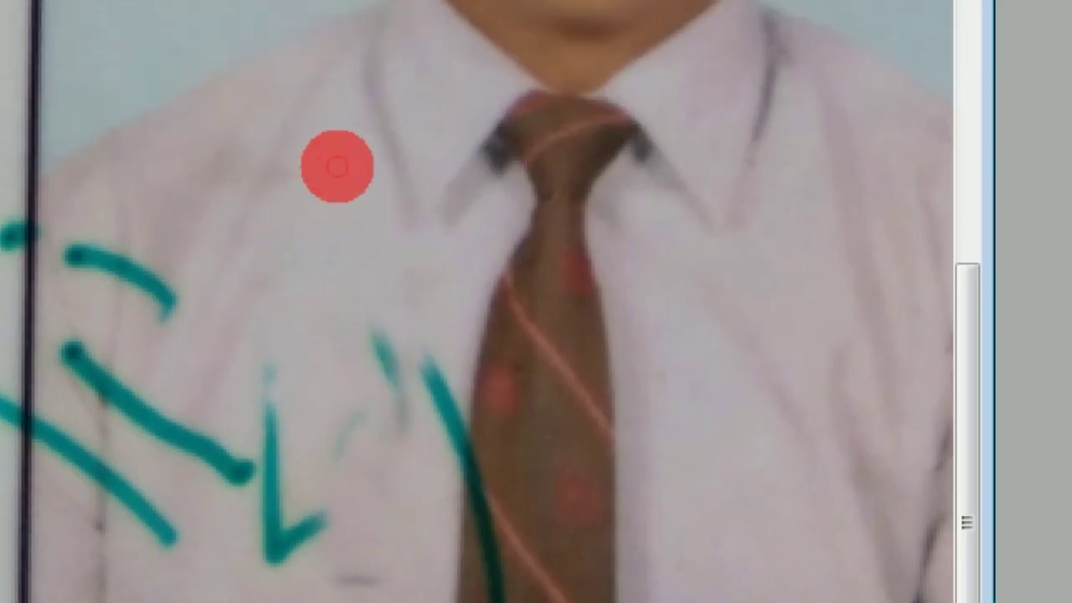
{"action": "left_click_drag", "start_coordinate": [280, 318], "coordinate": [282, 371]}
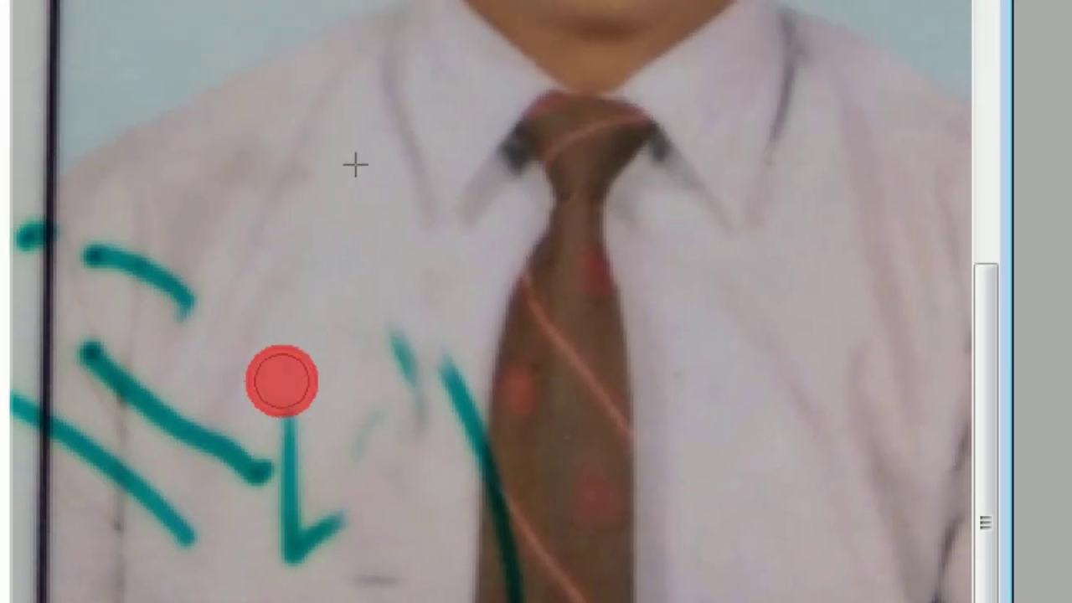
{"action": "left_click", "coordinate": [296, 426]}
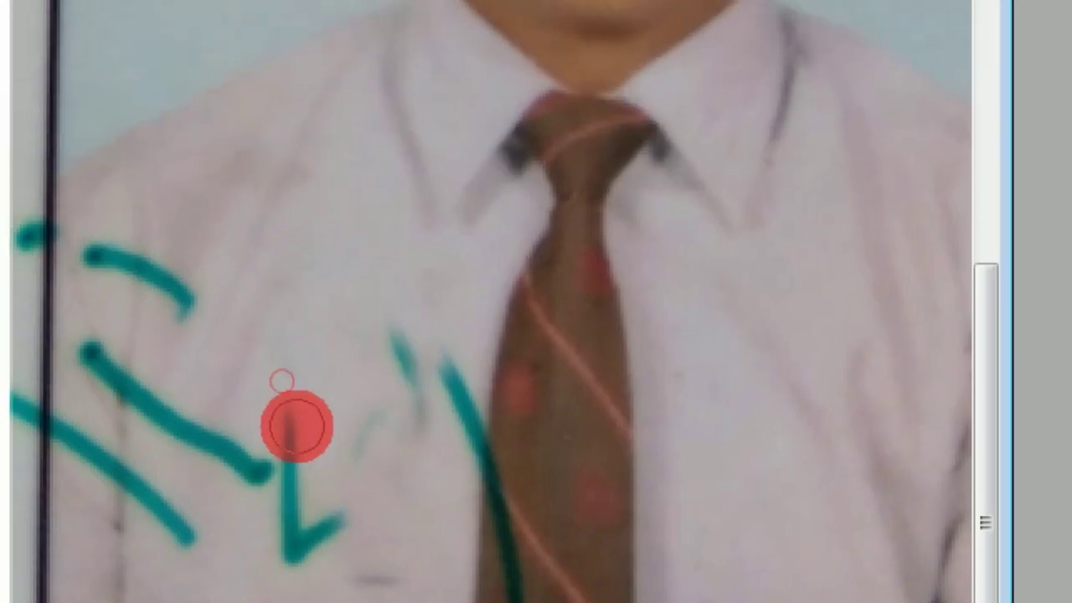
{"action": "mouse_move", "coordinate": [296, 426]}
{"action": "left_mouse_down"}
{"action": "mouse_move", "coordinate": [297, 437]}
{"action": "mouse_move", "coordinate": [321, 259]}
{"action": "mouse_move", "coordinate": [373, 170]}
{"action": "mouse_move", "coordinate": [300, 432]}
{"action": "left_mouse_up"}
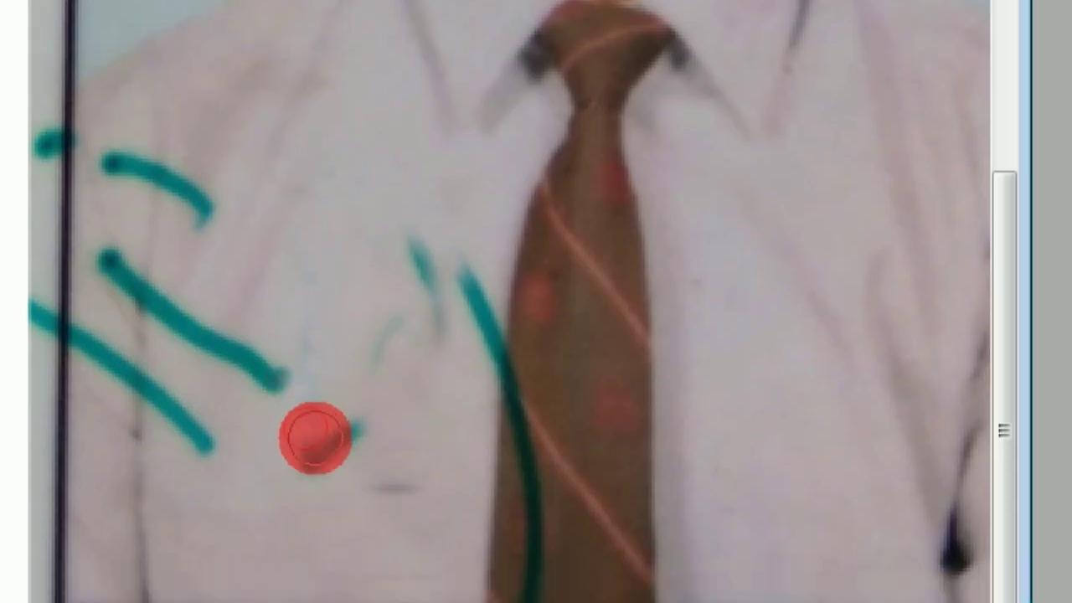
{"action": "left_click_drag", "start_coordinate": [315, 449], "coordinate": [306, 463]}
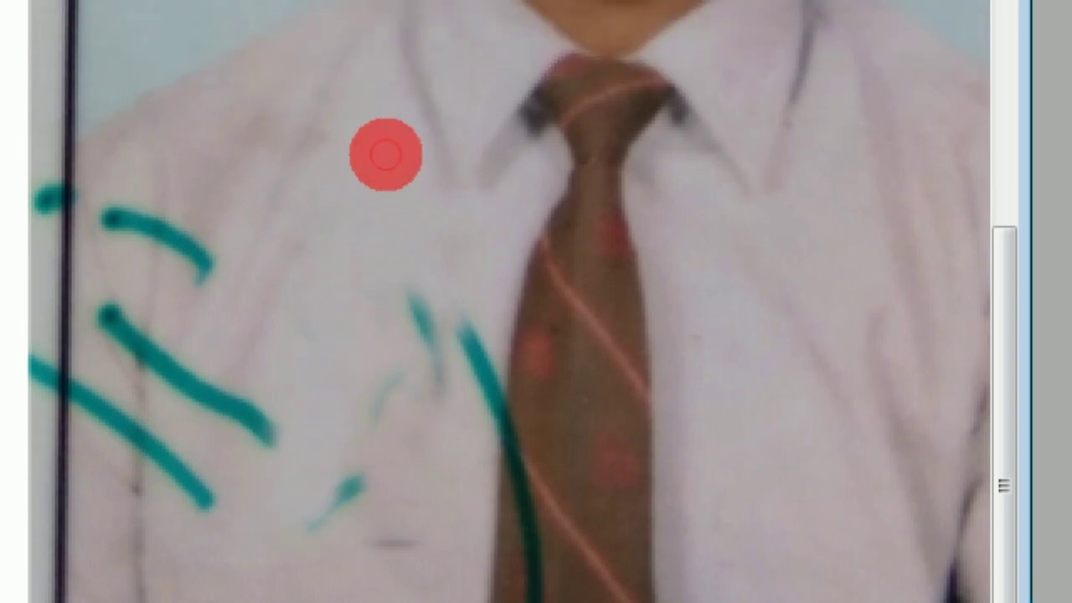
{"action": "left_click", "coordinate": [399, 304]}
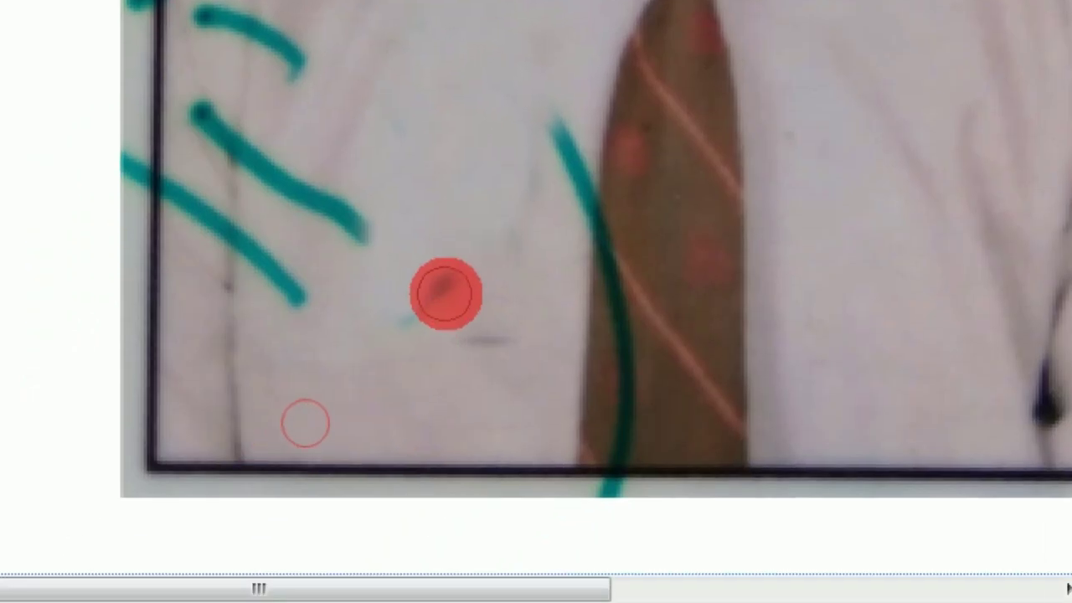
{"action": "left_click", "coordinate": [441, 291]}
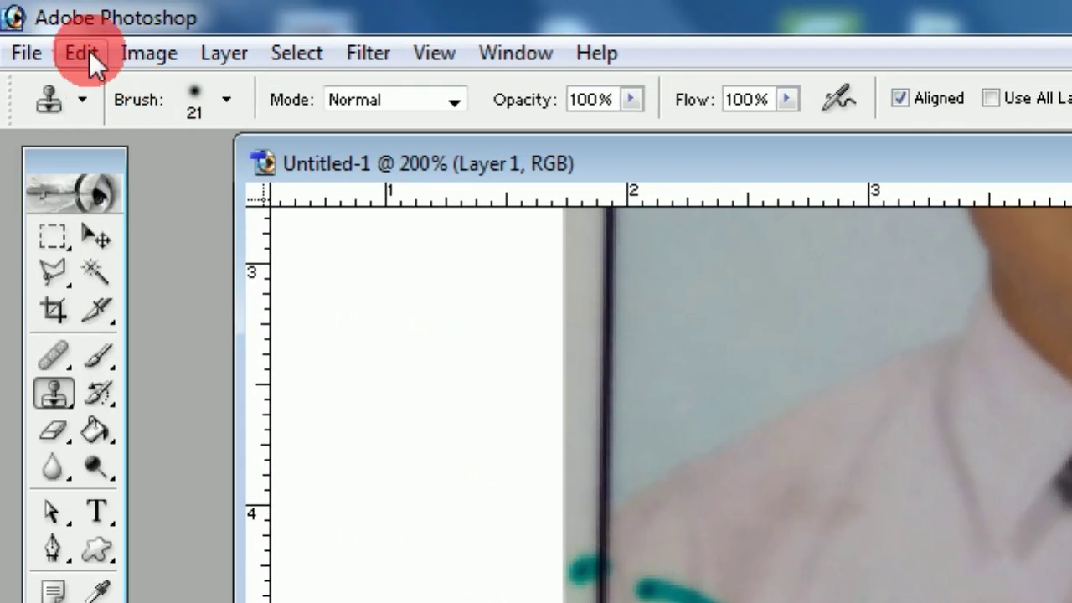
- Undo the last clone stroke and clone clean shirt over the upper teal stroke
{"action": "left_click", "coordinate": [89, 53]}
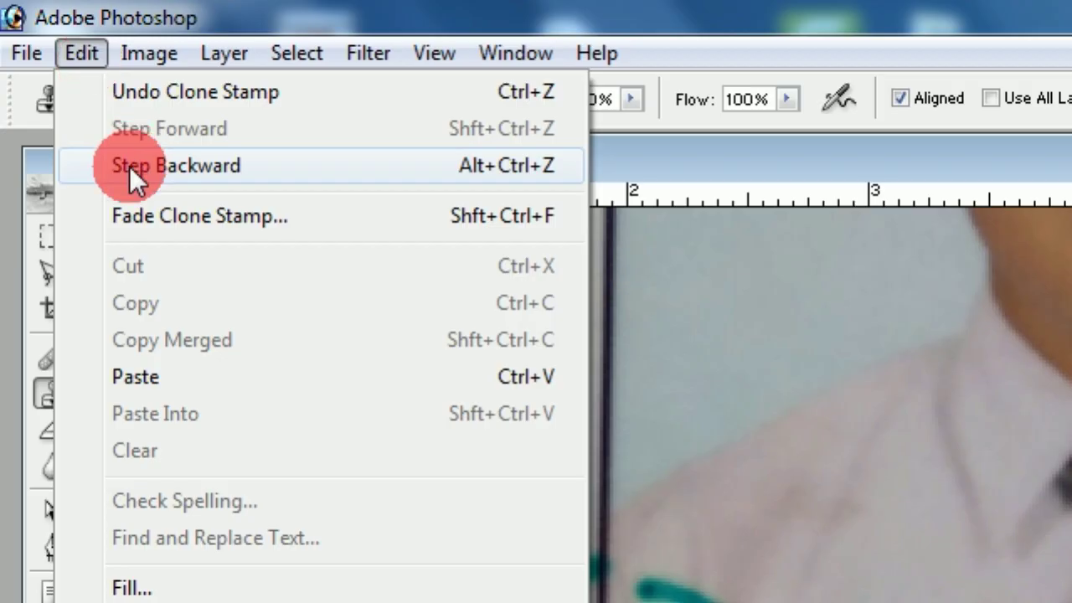
{"action": "left_click", "coordinate": [129, 165]}
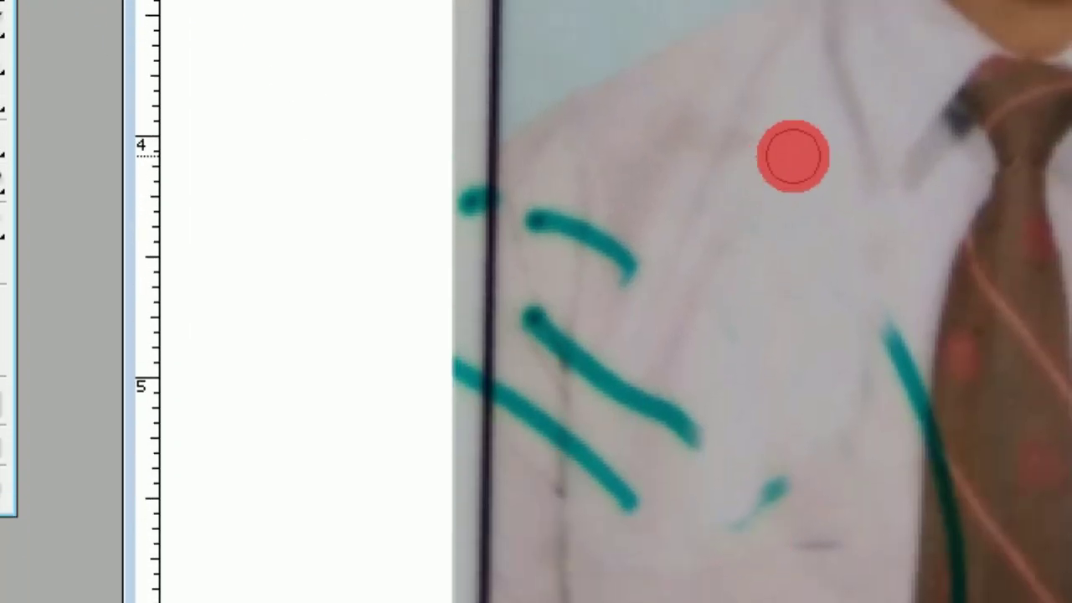
{"action": "left_click", "coordinate": [794, 156], "text": "alt"}
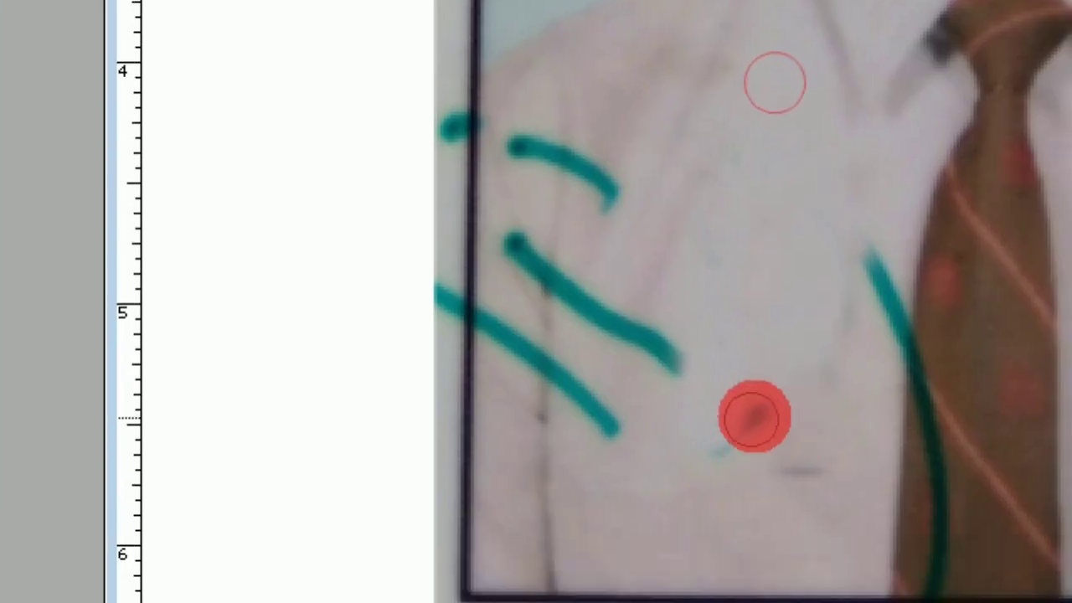
{"action": "mouse_move", "coordinate": [756, 415]}
{"action": "left_mouse_down"}
{"action": "mouse_move", "coordinate": [727, 416]}
{"action": "mouse_move", "coordinate": [779, 405]}
{"action": "mouse_move", "coordinate": [795, 187]}
{"action": "mouse_move", "coordinate": [801, 315]}
{"action": "mouse_move", "coordinate": [793, 409]}
{"action": "mouse_move", "coordinate": [742, 229]}
{"action": "mouse_move", "coordinate": [764, 156]}
{"action": "left_mouse_up"}
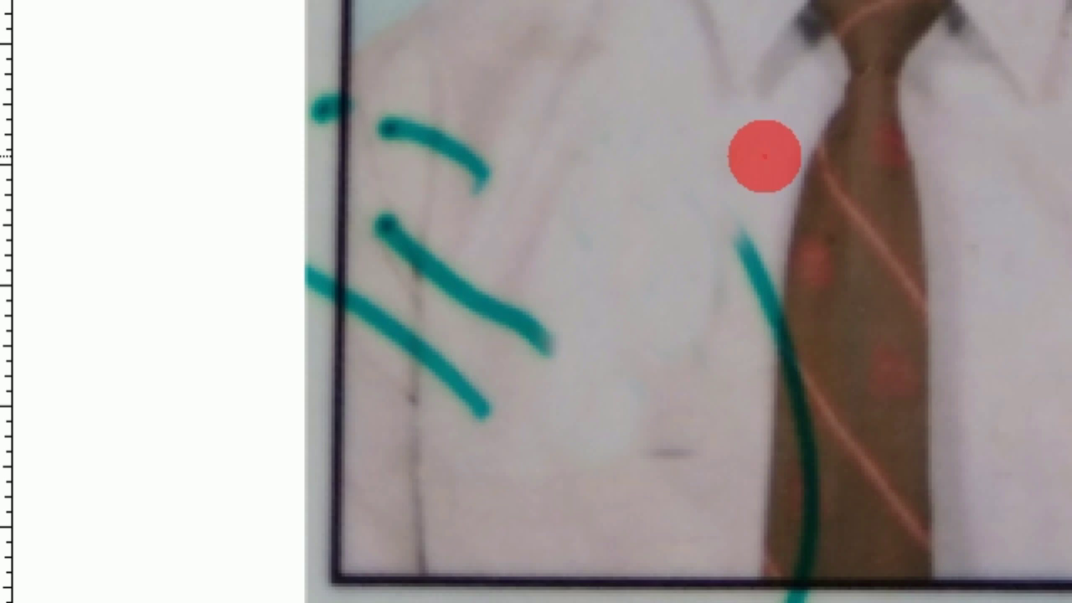
{"action": "mouse_move", "coordinate": [764, 156]}
{"action": "left_mouse_down"}
{"action": "mouse_move", "coordinate": [746, 289]}
{"action": "mouse_move", "coordinate": [670, 232]}
{"action": "mouse_move", "coordinate": [617, 335]}
{"action": "mouse_move", "coordinate": [607, 382]}
{"action": "mouse_move", "coordinate": [699, 175]}
{"action": "mouse_move", "coordinate": [692, 340]}
{"action": "mouse_move", "coordinate": [436, 147]}
{"action": "left_mouse_up"}
- Resample clean shirt near the collar and clone away the middle teal stroke
{"action": "scroll", "coordinate": [525, 143], "scroll_direction": "up", "scroll_amount": 2}
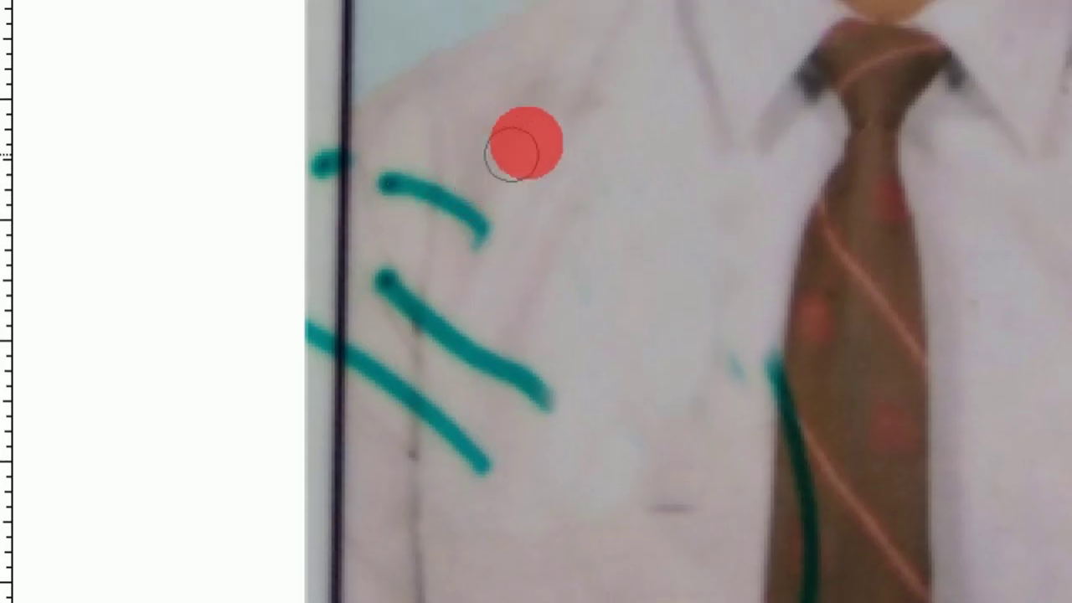
{"action": "scroll", "coordinate": [522, 167], "scroll_direction": "up", "scroll_amount": 2}
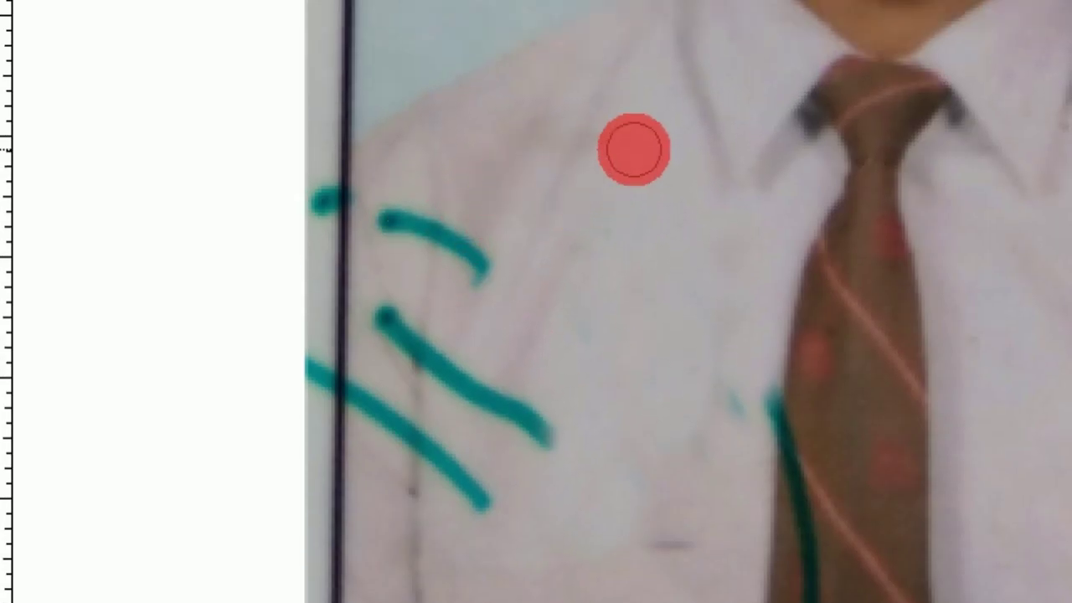
{"action": "scroll", "coordinate": [636, 155], "scroll_direction": "up", "scroll_amount": 1}
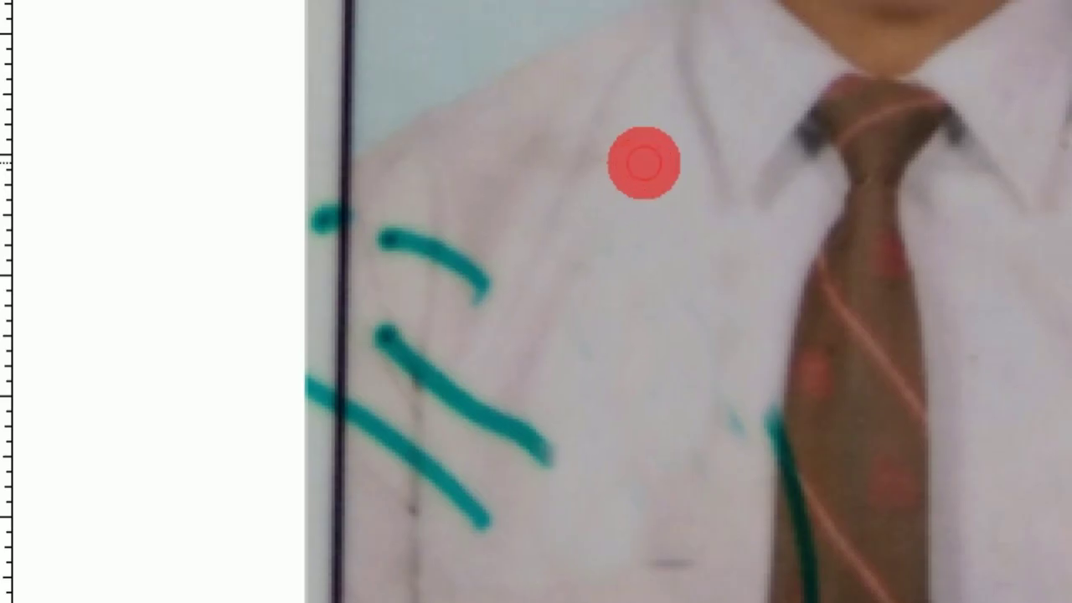
{"action": "left_click", "coordinate": [643, 162]}
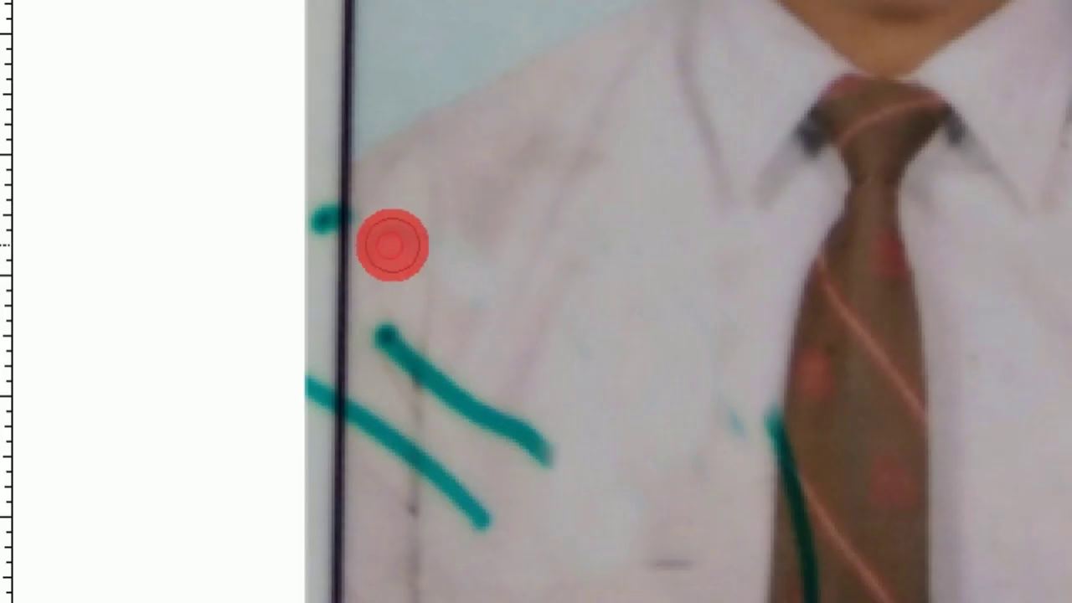
{"action": "left_click", "coordinate": [398, 241]}
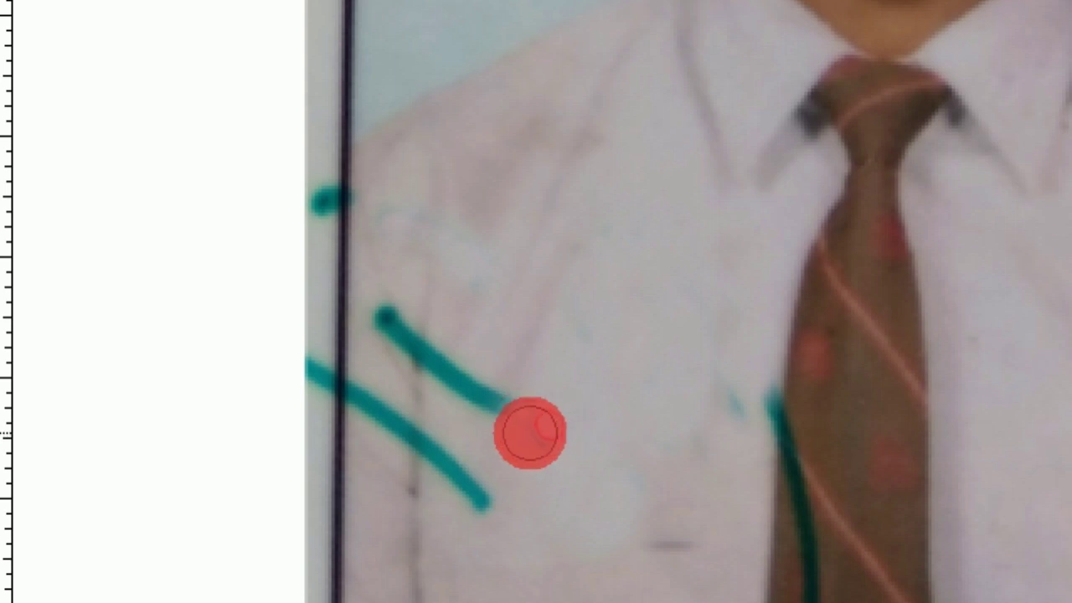
{"action": "left_click_drag", "start_coordinate": [529, 432], "coordinate": [414, 335]}
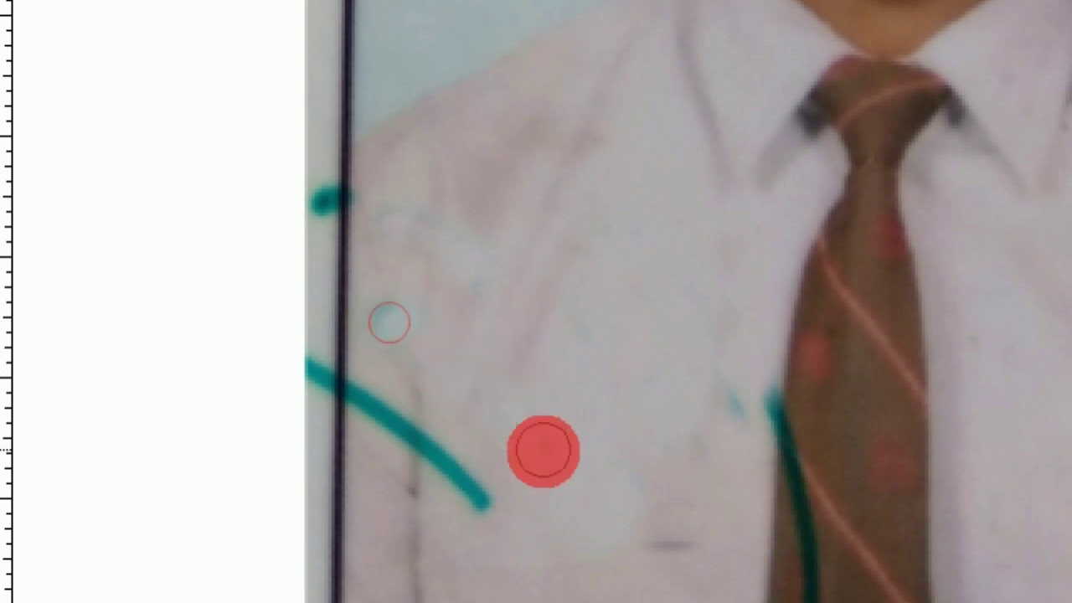
- Clone a further pass across the middle teal stroke, then start stepping back the stray stroke
{"action": "scroll", "coordinate": [660, 151], "scroll_direction": "up", "scroll_amount": 1}
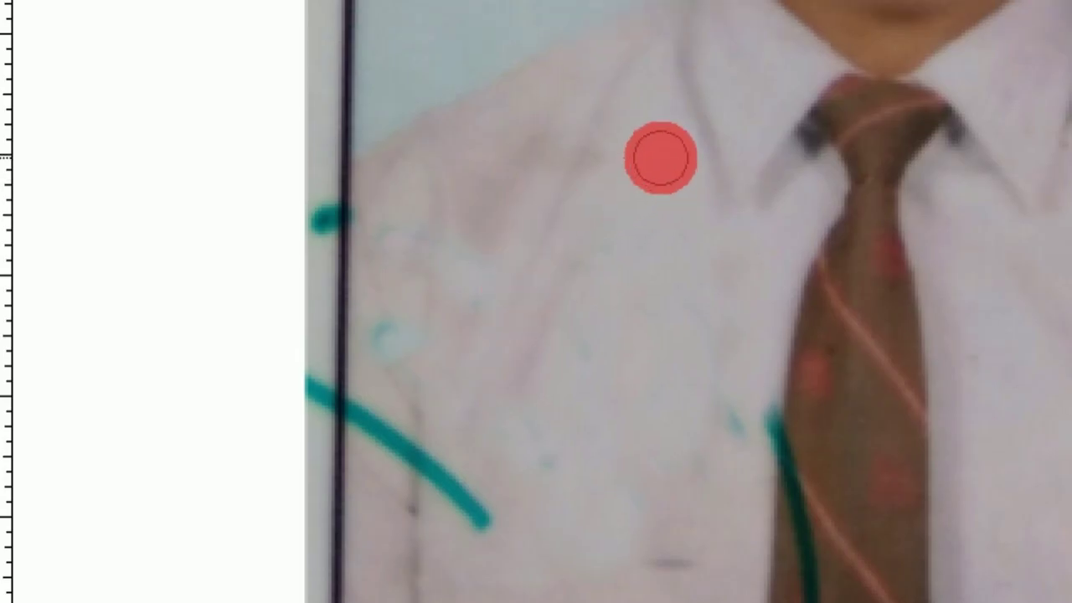
{"action": "left_click_drag", "start_coordinate": [659, 163], "coordinate": [376, 332]}
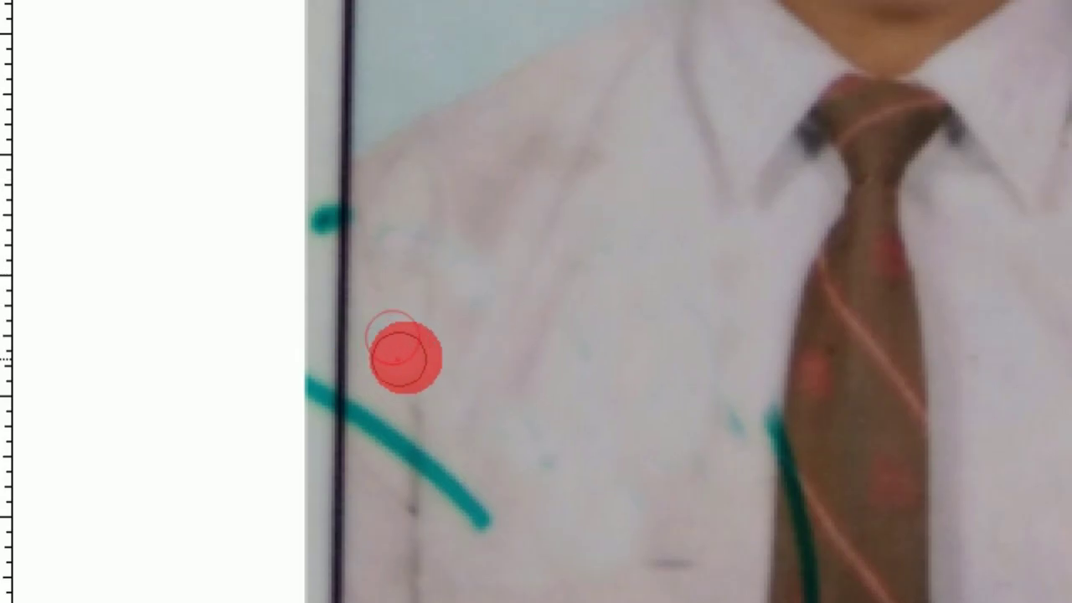
{"action": "scroll", "coordinate": [547, 402], "scroll_direction": "down", "scroll_amount": 1}
{"action": "scroll", "coordinate": [543, 438], "scroll_direction": "down", "scroll_amount": 2}
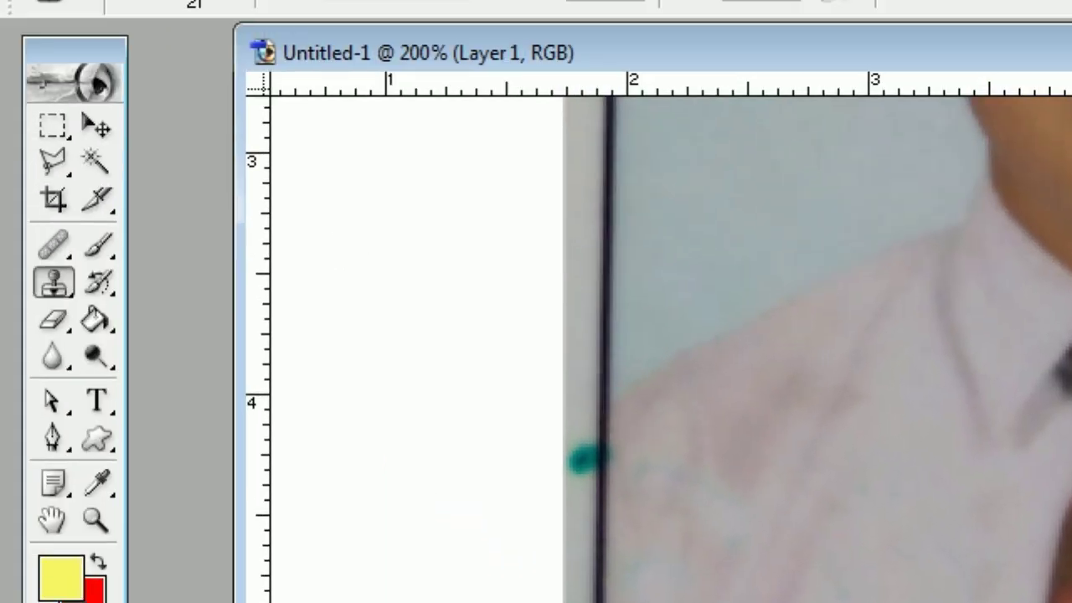
{"action": "left_click", "coordinate": [81, 53]}
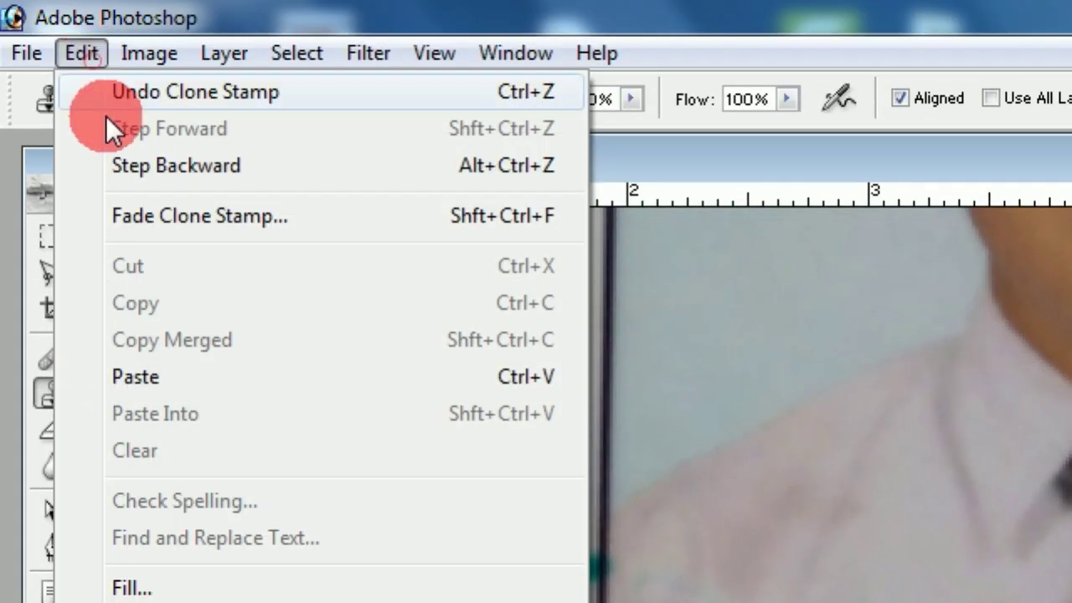
- Step back the stray clone stroke and paint shirt texture over the lower teal stroke
{"action": "left_click", "coordinate": [124, 173]}
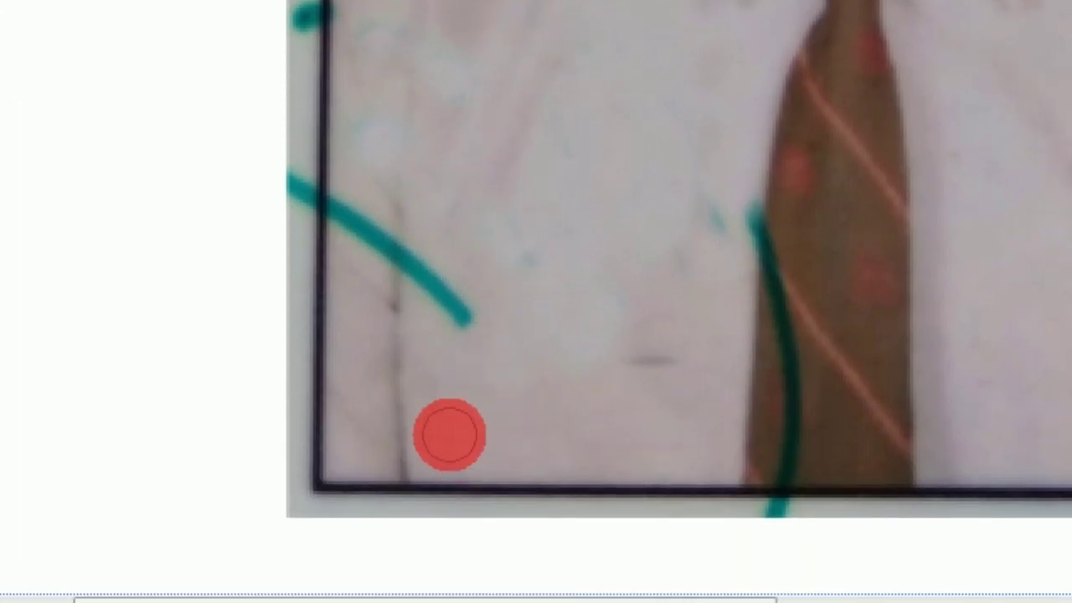
{"action": "left_click", "coordinate": [450, 434]}
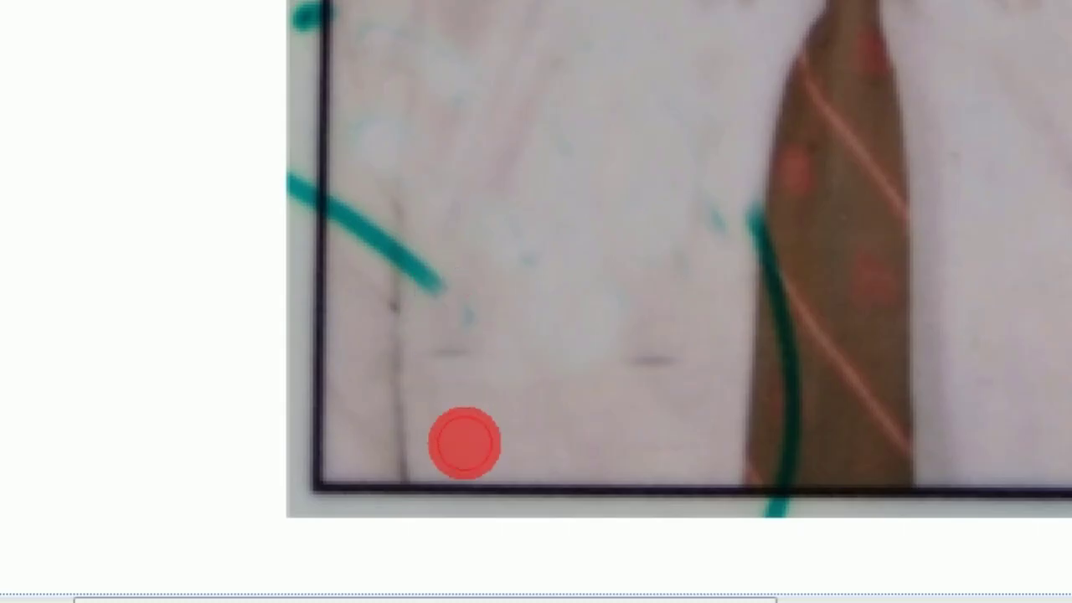
{"action": "left_click", "coordinate": [465, 442]}
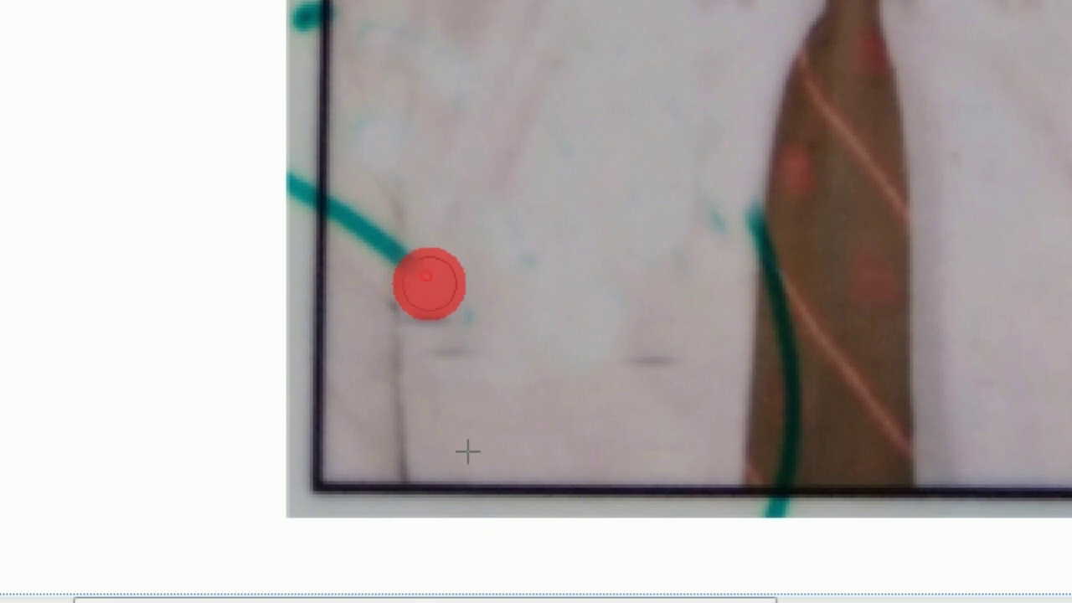
{"action": "left_click", "coordinate": [428, 283]}
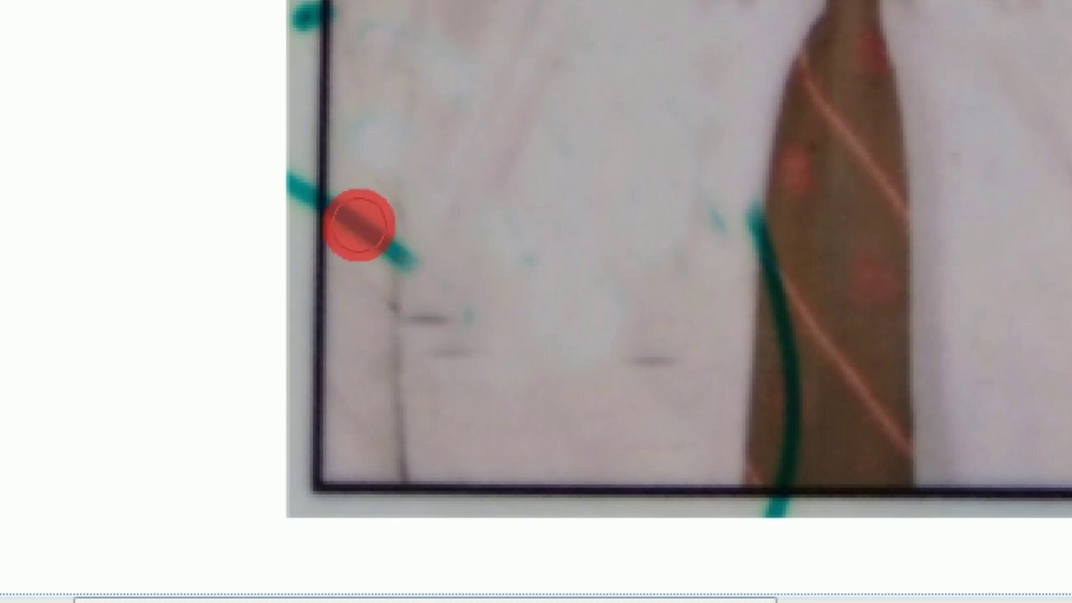
- Resample clean shirt beside the collar and cover the teal stroke near the left edge
{"action": "scroll", "coordinate": [365, 126], "scroll_direction": "up", "scroll_amount": 1}
{"action": "scroll", "coordinate": [503, 58], "scroll_direction": "up", "scroll_amount": 3}
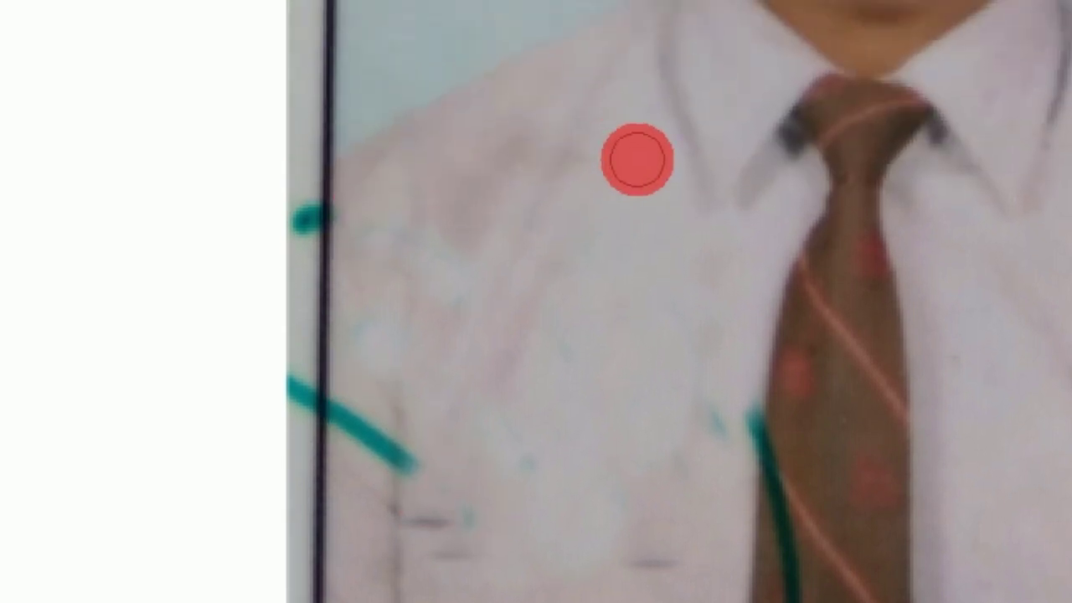
{"action": "left_click", "coordinate": [636, 159]}
{"action": "left_click", "coordinate": [376, 424]}
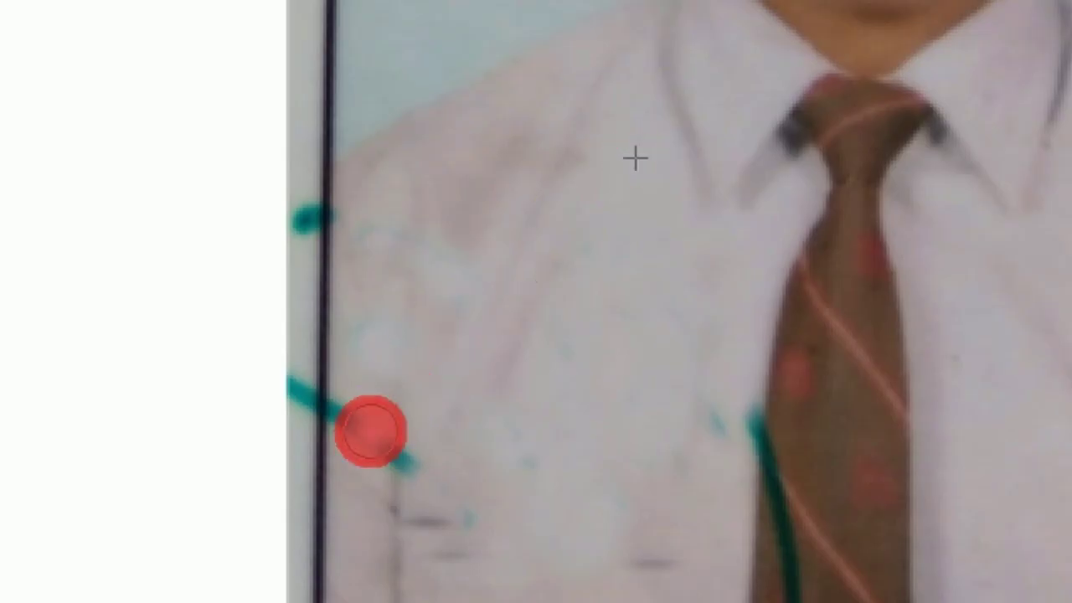
{"action": "scroll", "coordinate": [378, 440], "scroll_direction": "down", "scroll_amount": 1}
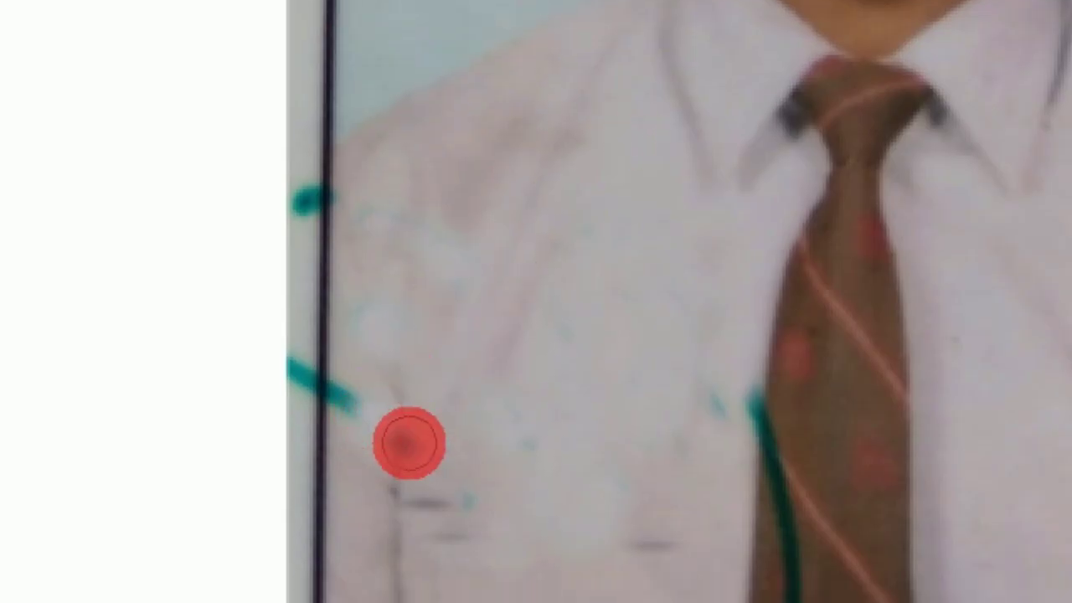
{"action": "scroll", "coordinate": [409, 454], "scroll_direction": "down", "scroll_amount": 2}
{"action": "scroll", "coordinate": [529, 390], "scroll_direction": "down", "scroll_amount": 1}
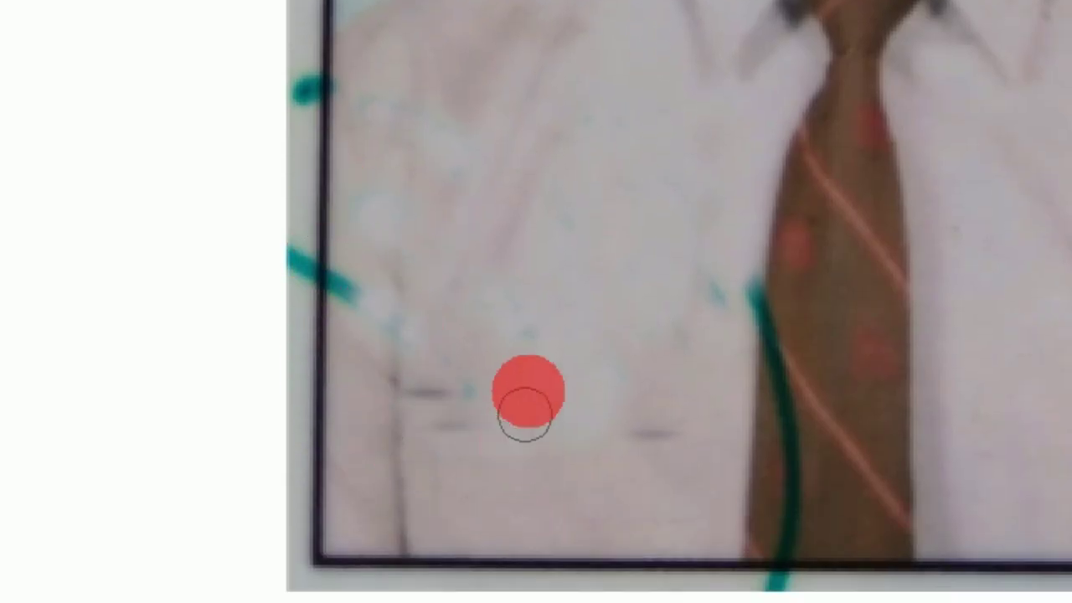
{"action": "scroll", "coordinate": [534, 330], "scroll_direction": "up", "scroll_amount": 3}
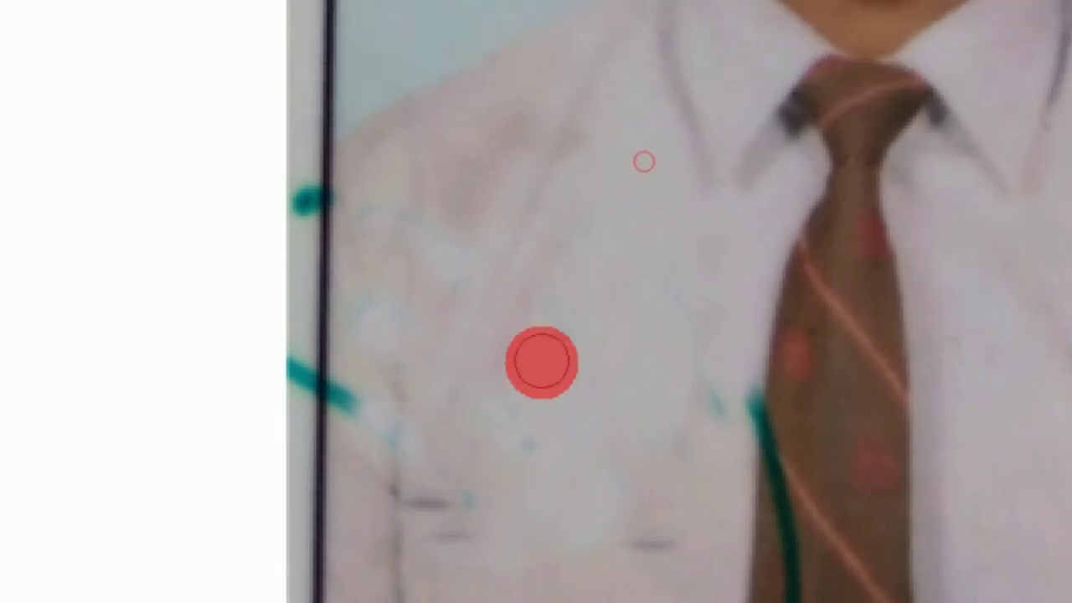
{"action": "scroll", "coordinate": [481, 450], "scroll_direction": "down", "scroll_amount": 2}
{"action": "scroll", "coordinate": [464, 440], "scroll_direction": "down", "scroll_amount": 1}
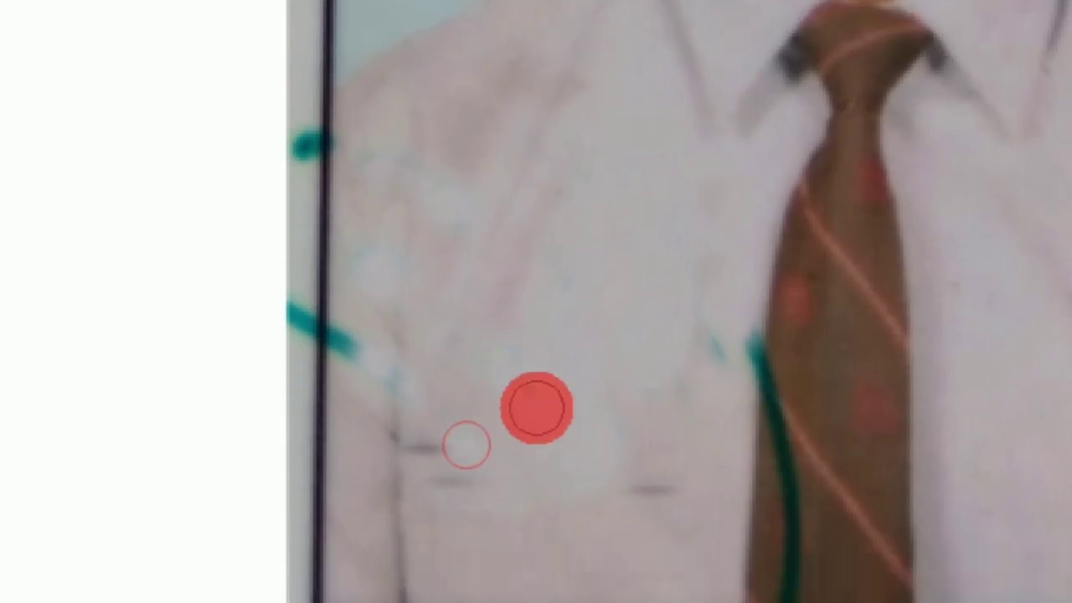
{"action": "scroll", "coordinate": [639, 153], "scroll_direction": "up", "scroll_amount": 2}
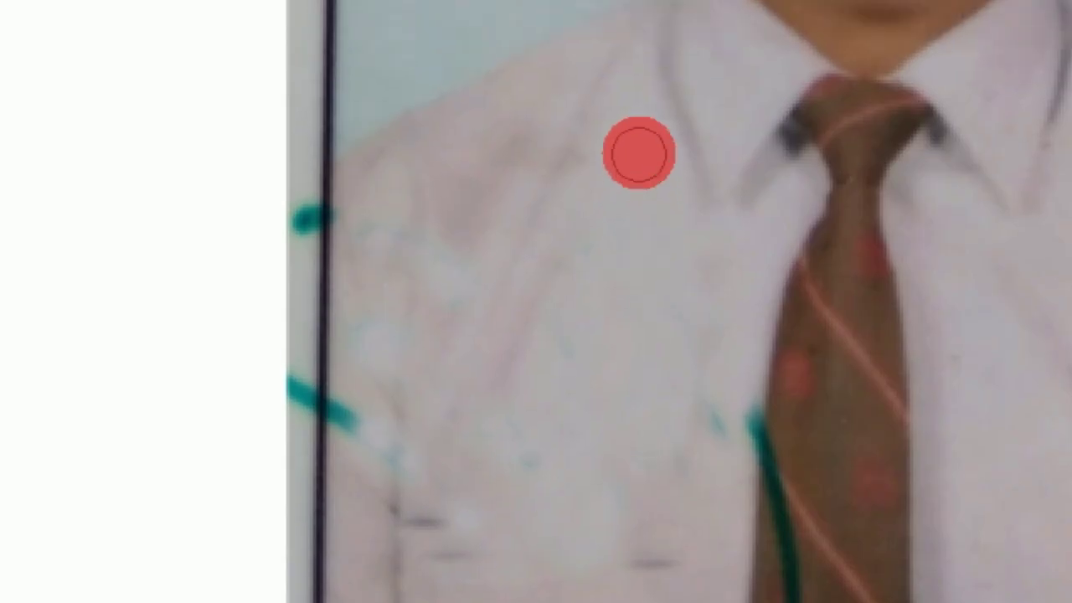
- Resample clean shirt beside the collar once more and select the Zoom tool
{"action": "left_click", "coordinate": [377, 408]}
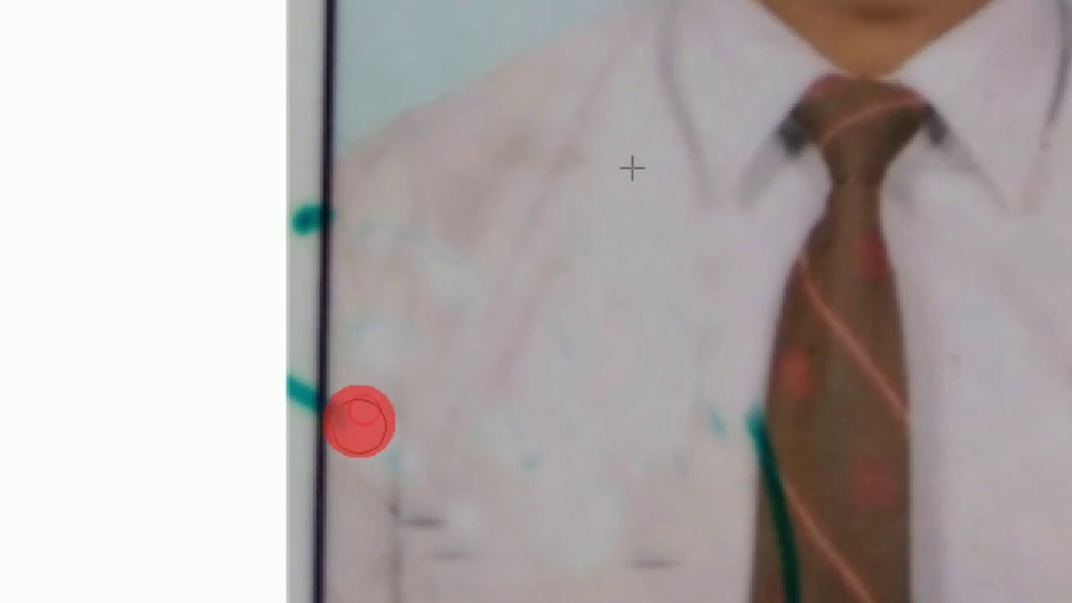
{"action": "scroll", "coordinate": [358, 399], "scroll_direction": "down", "scroll_amount": 1}
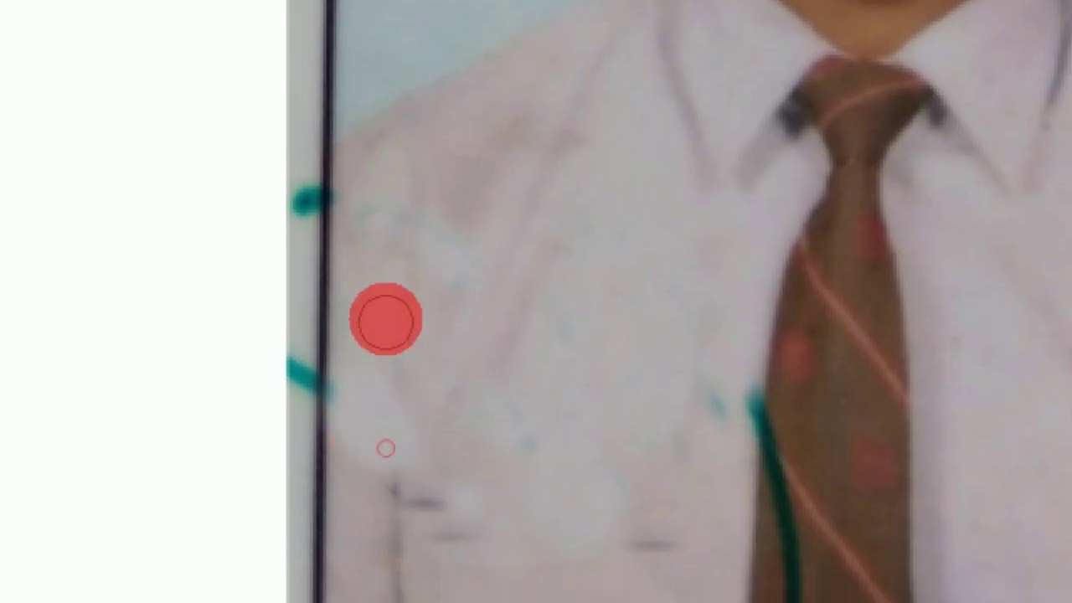
{"action": "scroll", "coordinate": [386, 318], "scroll_direction": "down", "scroll_amount": 2}
{"action": "scroll", "coordinate": [593, 432], "scroll_direction": "down", "scroll_amount": 3}
{"action": "scroll", "coordinate": [495, 510], "scroll_direction": "down", "scroll_amount": 3}
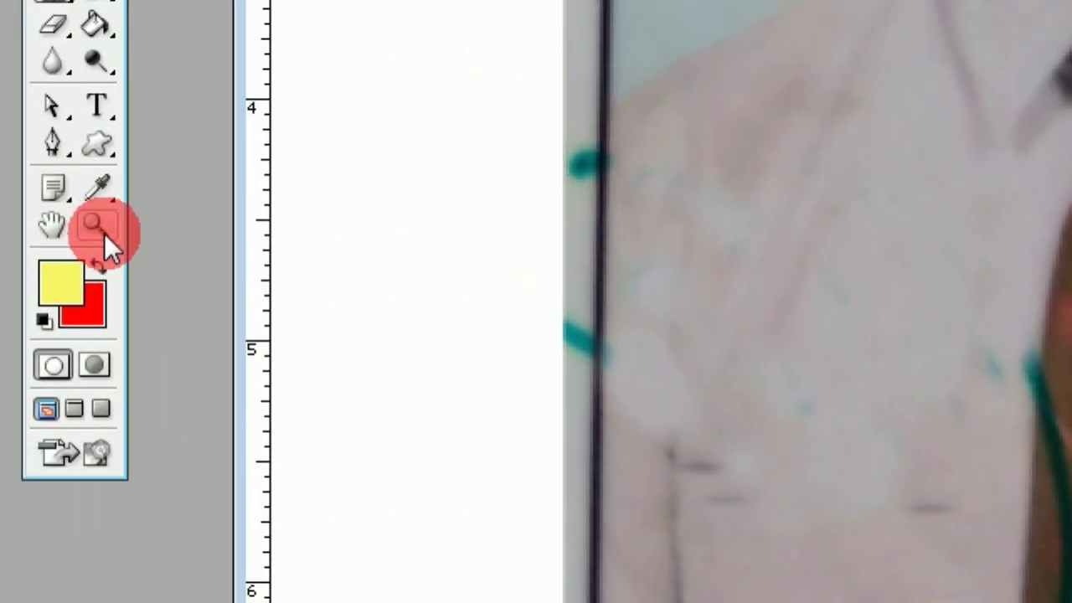
{"action": "left_click", "coordinate": [100, 228]}
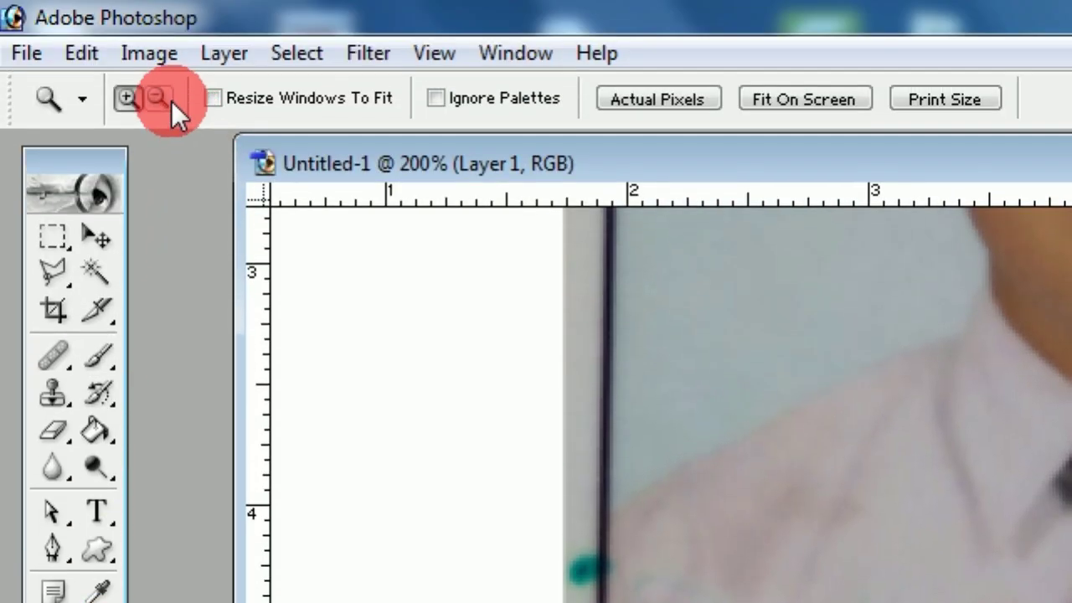
- Zoom out to see the face and tie, then zoom in twice on the tie's teal line
{"action": "left_click", "coordinate": [161, 99]}
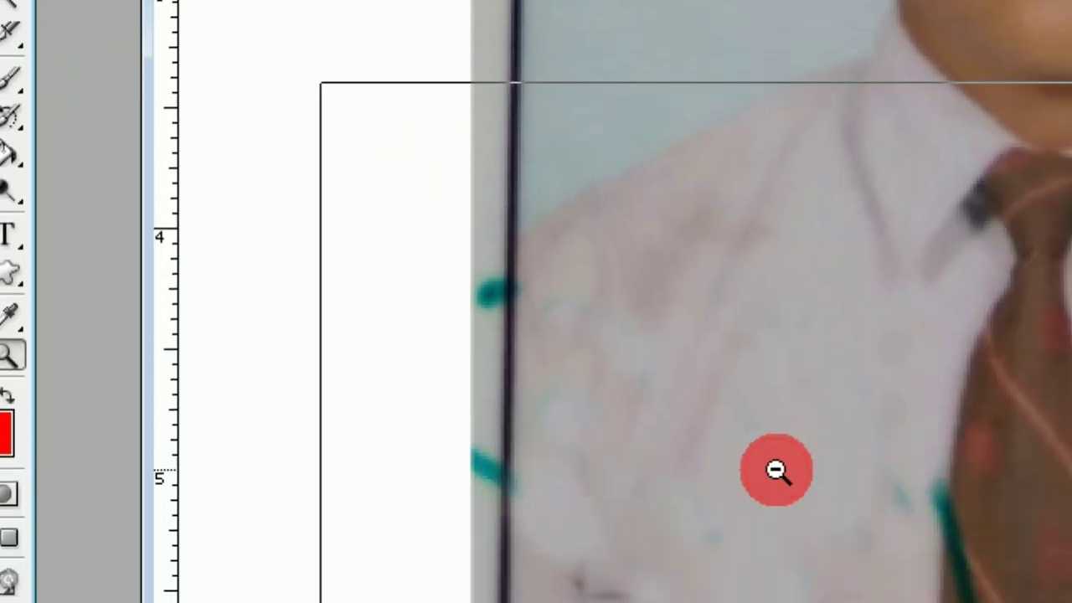
{"action": "left_click", "coordinate": [792, 456]}
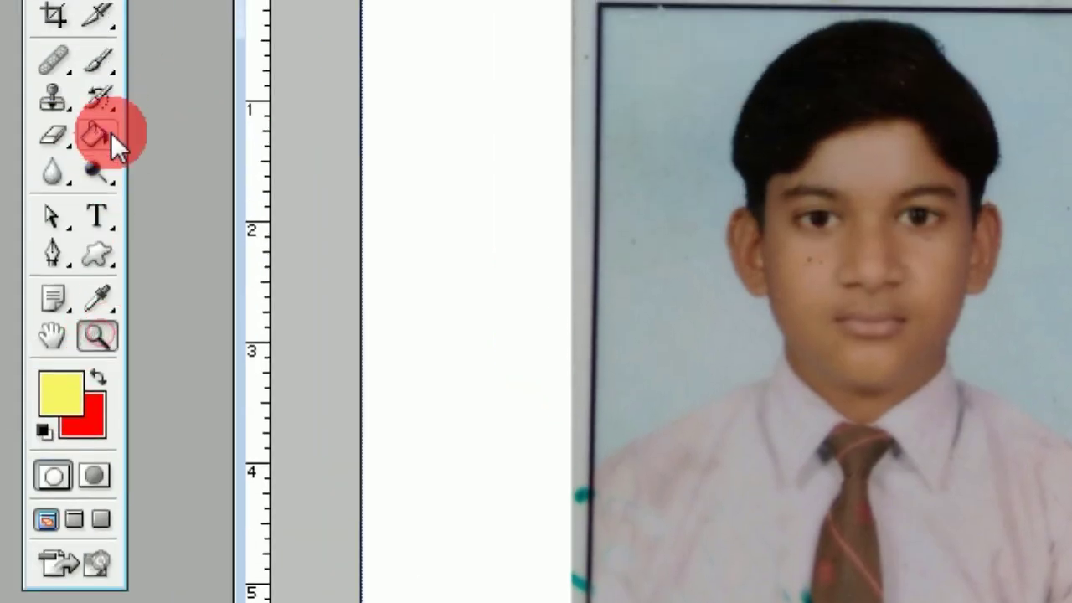
{"action": "left_click", "coordinate": [101, 326]}
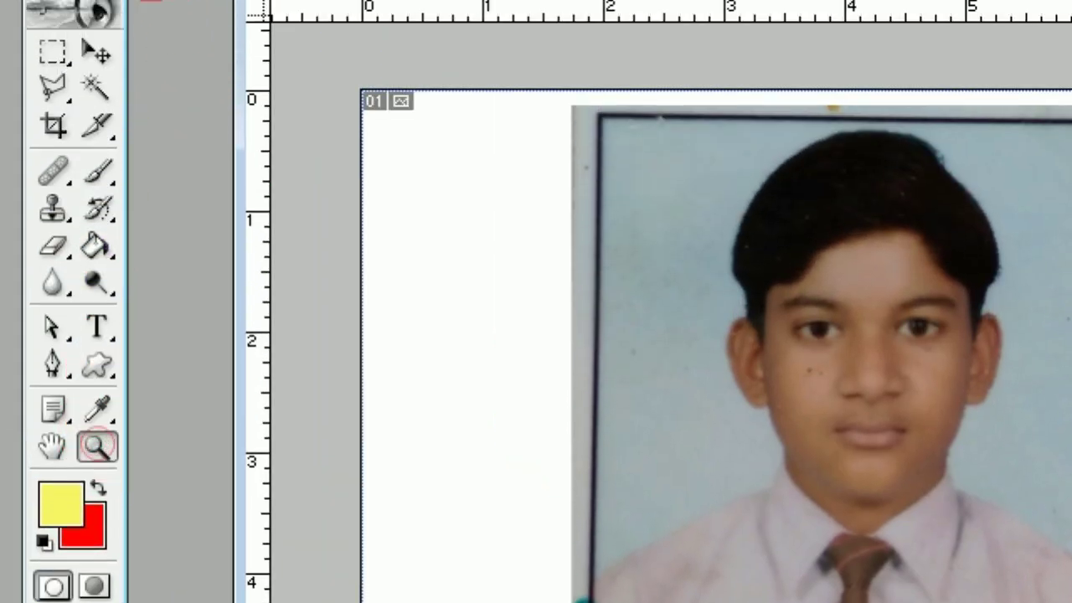
{"action": "left_click", "coordinate": [119, 59]}
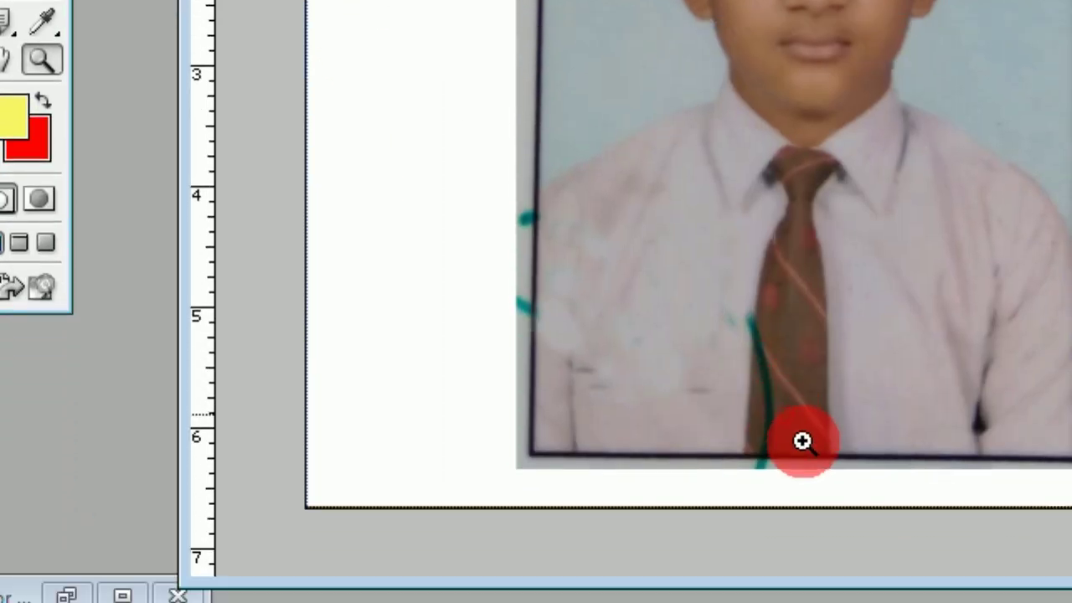
{"action": "left_click", "coordinate": [792, 360]}
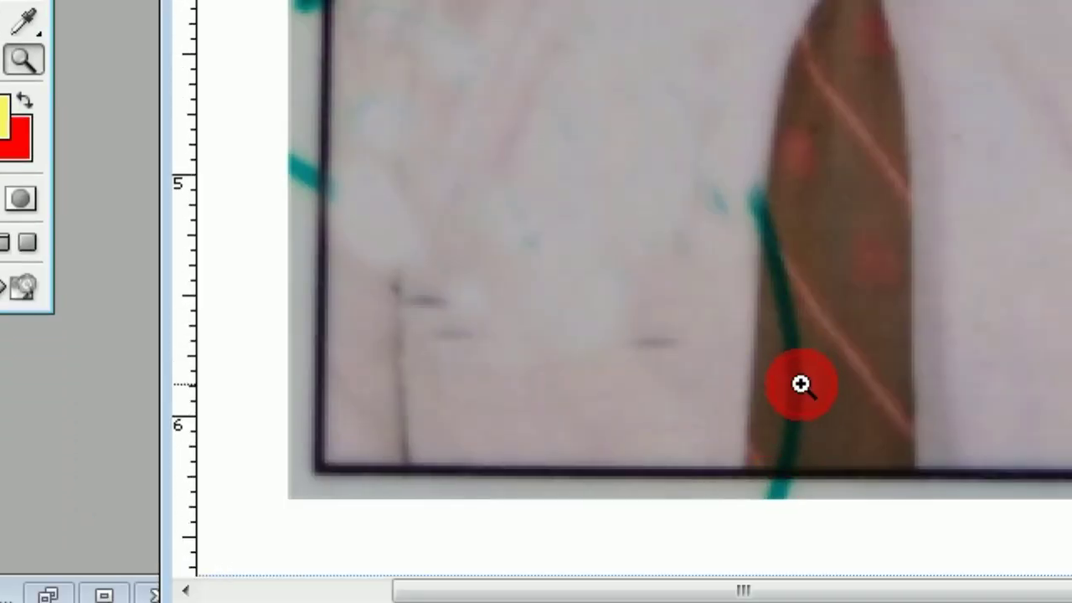
{"action": "left_click", "coordinate": [802, 385]}
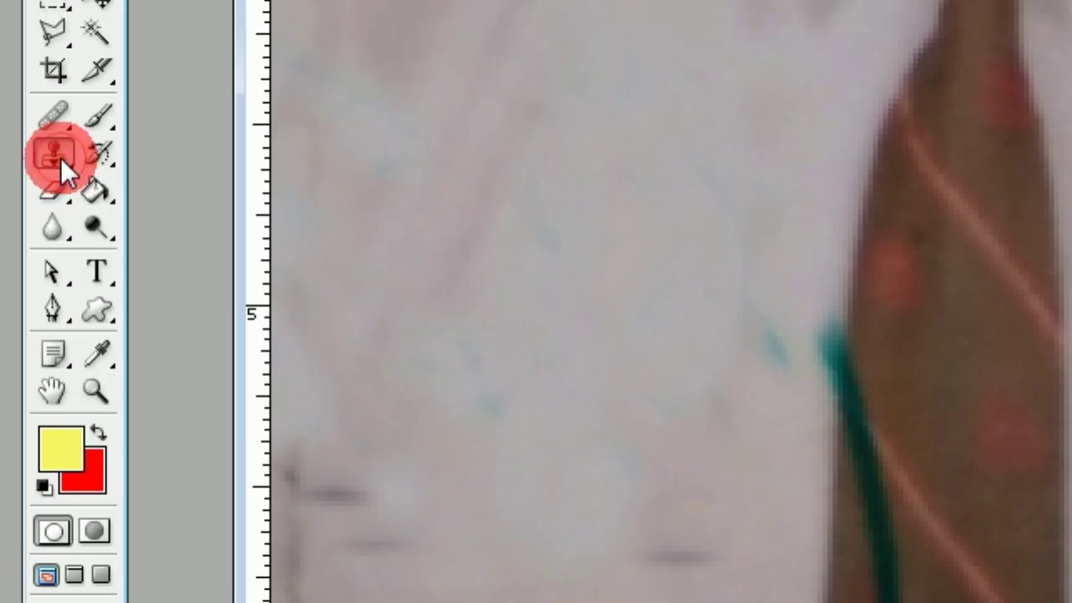
- With the Clone Stamp Tool, paint tie texture over the lower teal line
{"action": "left_click_drag", "start_coordinate": [61, 158], "coordinate": [177, 157]}
{"action": "left_click", "coordinate": [178, 157]}
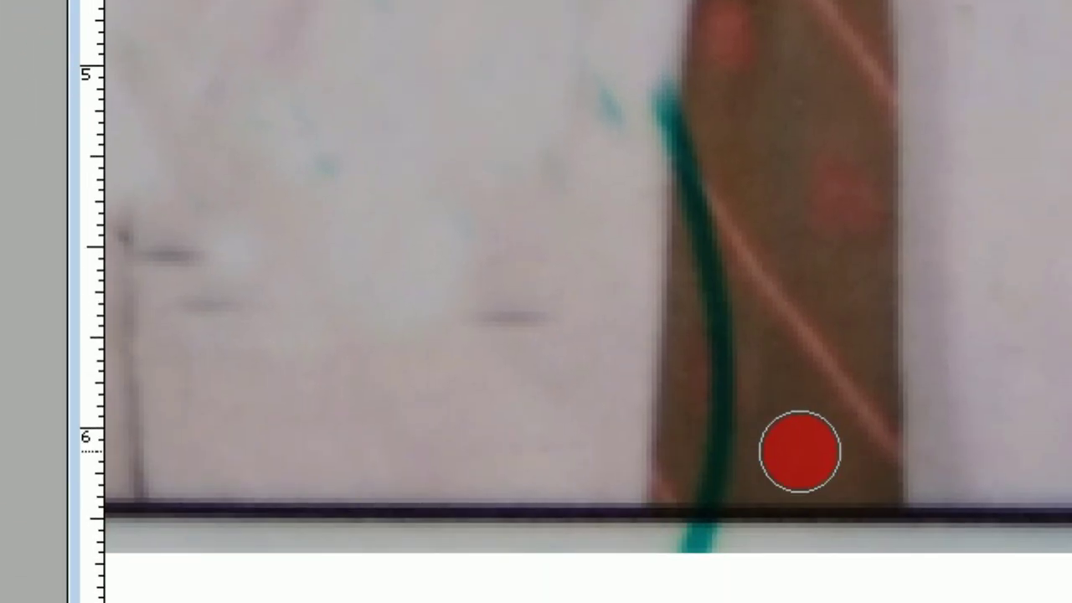
{"action": "mouse_move", "coordinate": [737, 442]}
{"action": "left_mouse_down"}
{"action": "mouse_move", "coordinate": [720, 399]}
{"action": "mouse_move", "coordinate": [723, 447]}
{"action": "mouse_move", "coordinate": [702, 434]}
{"action": "mouse_move", "coordinate": [709, 340]}
{"action": "mouse_move", "coordinate": [723, 330]}
{"action": "mouse_move", "coordinate": [756, 215]}
{"action": "left_mouse_up"}
{"action": "mouse_move", "coordinate": [788, 179]}
{"action": "left_mouse_down"}
{"action": "mouse_move", "coordinate": [722, 243]}
{"action": "mouse_move", "coordinate": [771, 361]}
{"action": "left_mouse_up"}
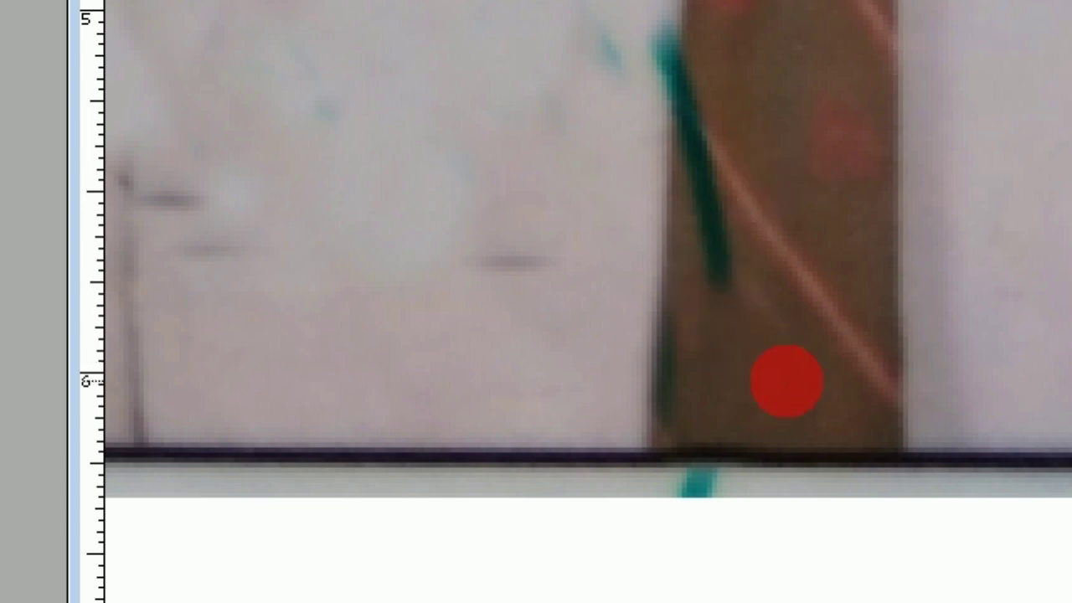
{"action": "left_click", "coordinate": [728, 293]}
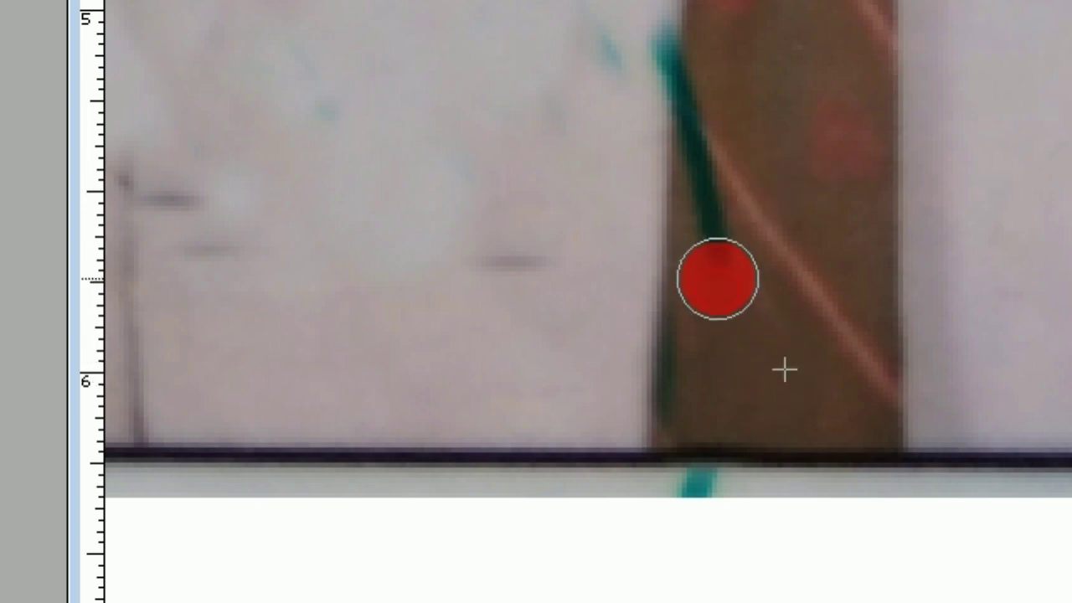
{"action": "left_click", "coordinate": [719, 336]}
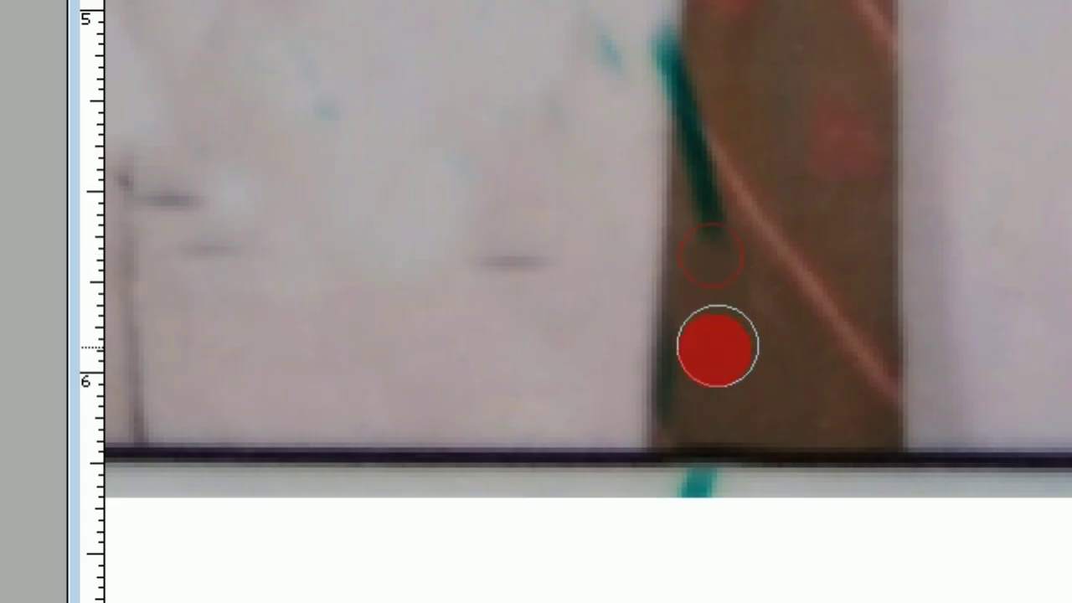
{"action": "left_click_drag", "start_coordinate": [703, 375], "coordinate": [766, 347]}
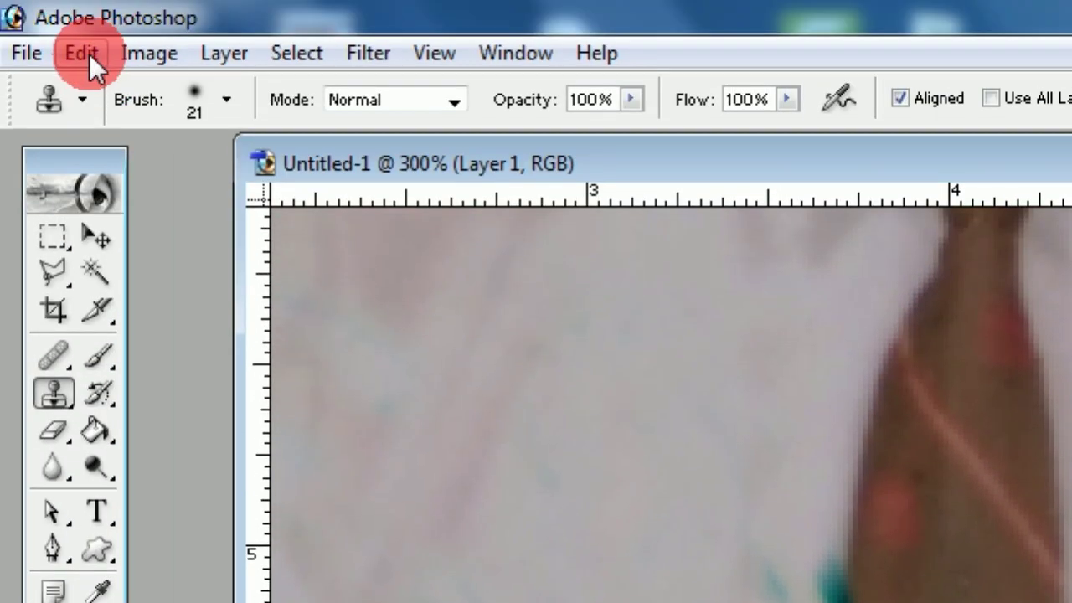
- Step back two clone strokes and restamp the teal line on the tie
{"action": "left_click", "coordinate": [89, 54]}
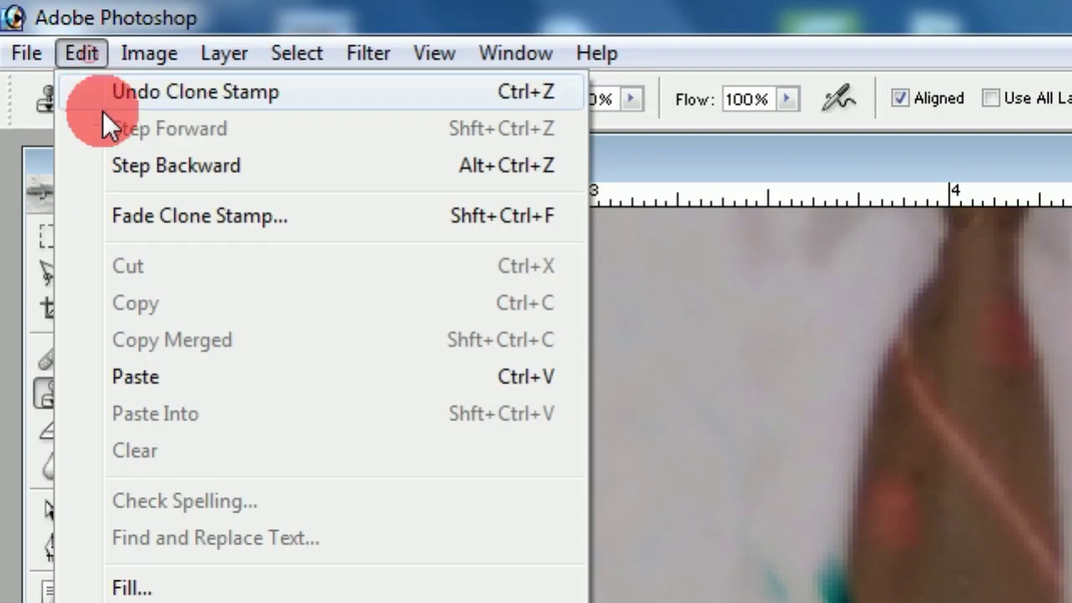
{"action": "left_click", "coordinate": [125, 168]}
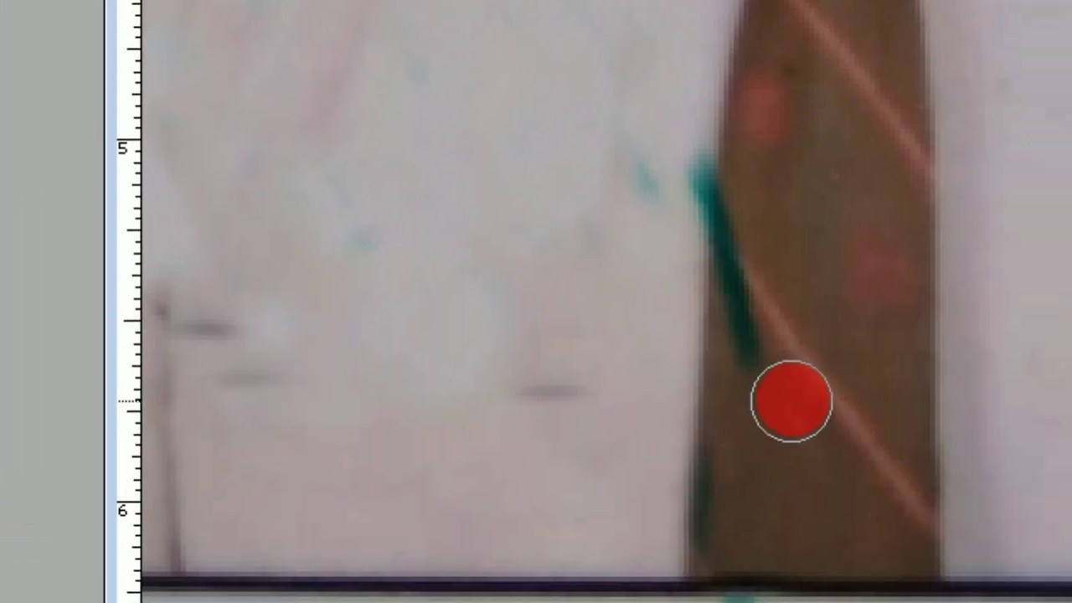
{"action": "mouse_move", "coordinate": [790, 402]}
{"action": "left_mouse_down"}
{"action": "mouse_move", "coordinate": [798, 263]}
{"action": "mouse_move", "coordinate": [723, 328]}
{"action": "left_mouse_up"}
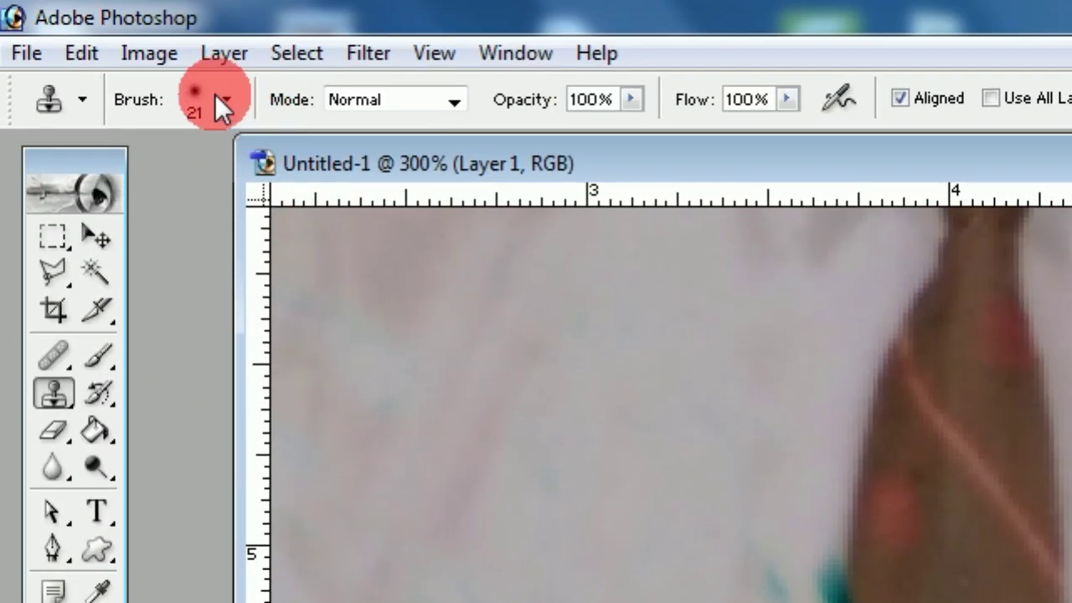
- Set the clone brush Master Diameter to 12 px
{"action": "left_click", "coordinate": [228, 101]}
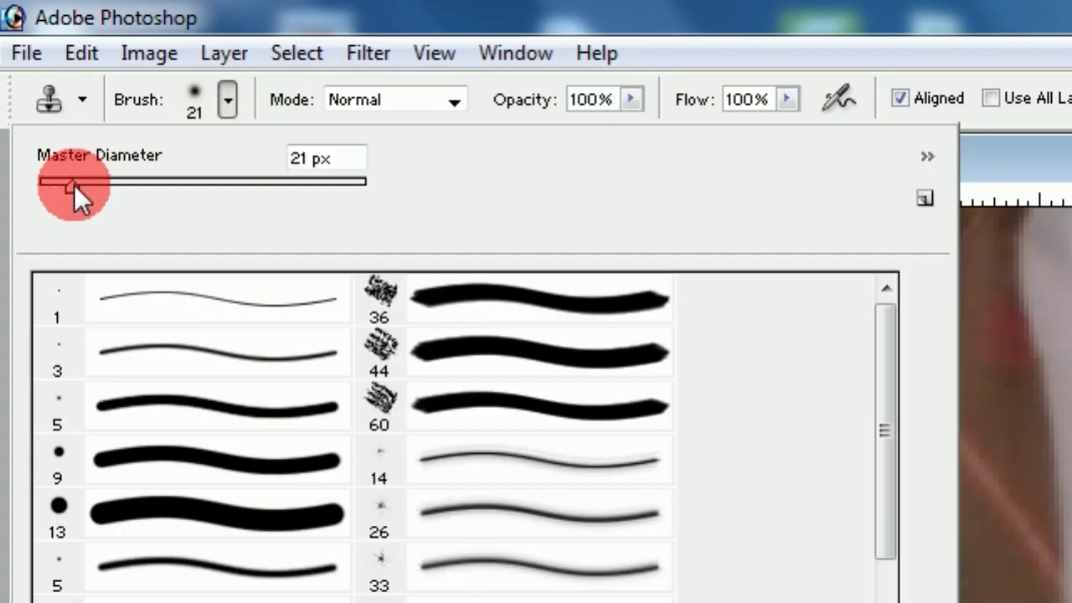
{"action": "left_click_drag", "start_coordinate": [74, 184], "coordinate": [57, 188]}
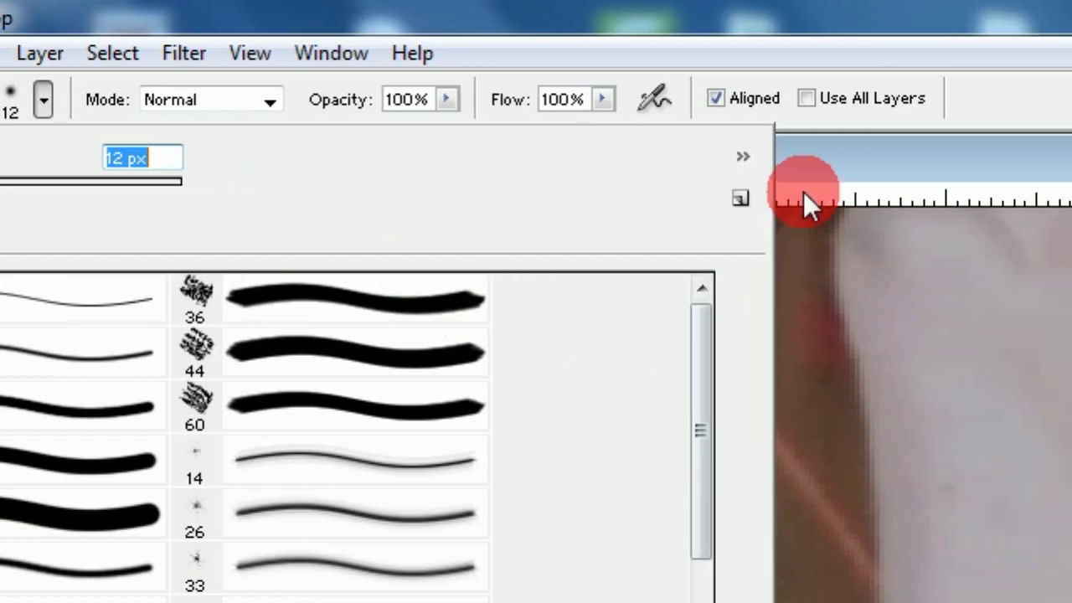
{"action": "left_click", "coordinate": [803, 192]}
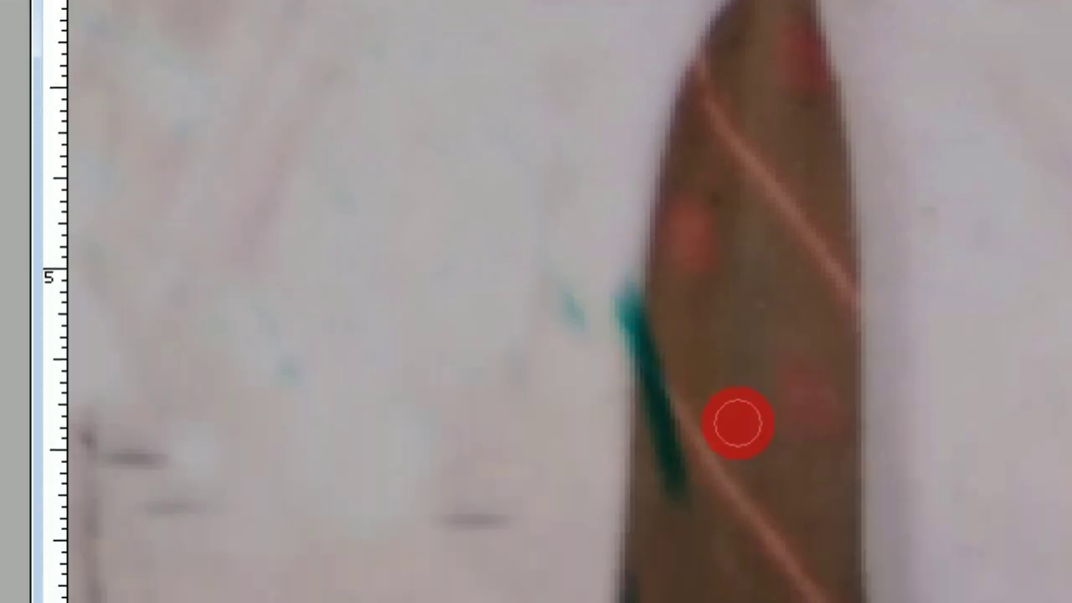
- Clone away the teal line up along the tie's left edge
{"action": "left_click_drag", "start_coordinate": [738, 412], "coordinate": [643, 446]}
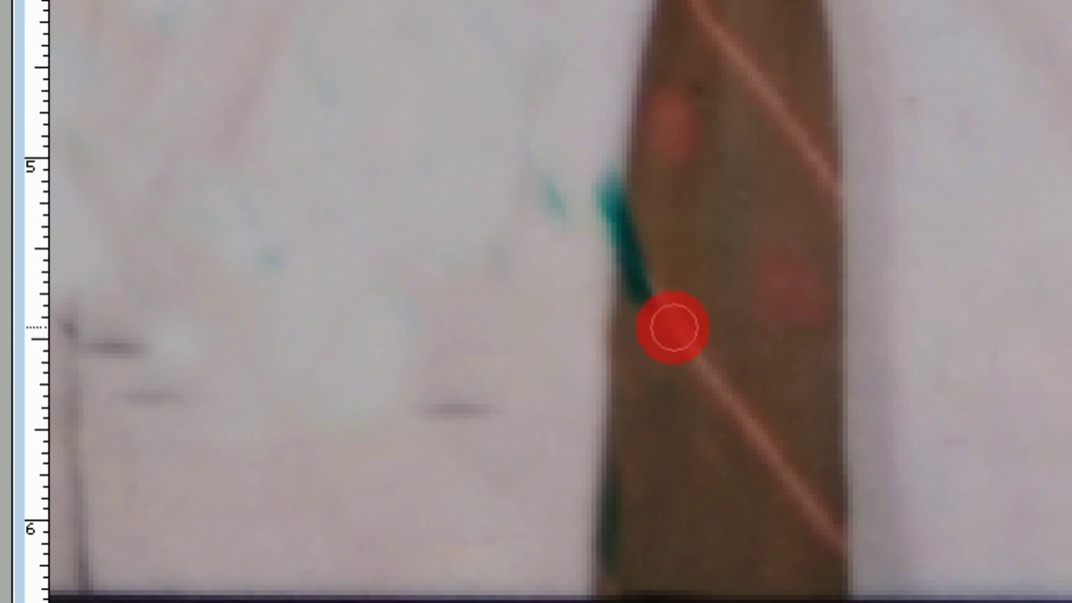
{"action": "left_click_drag", "start_coordinate": [638, 262], "coordinate": [614, 183]}
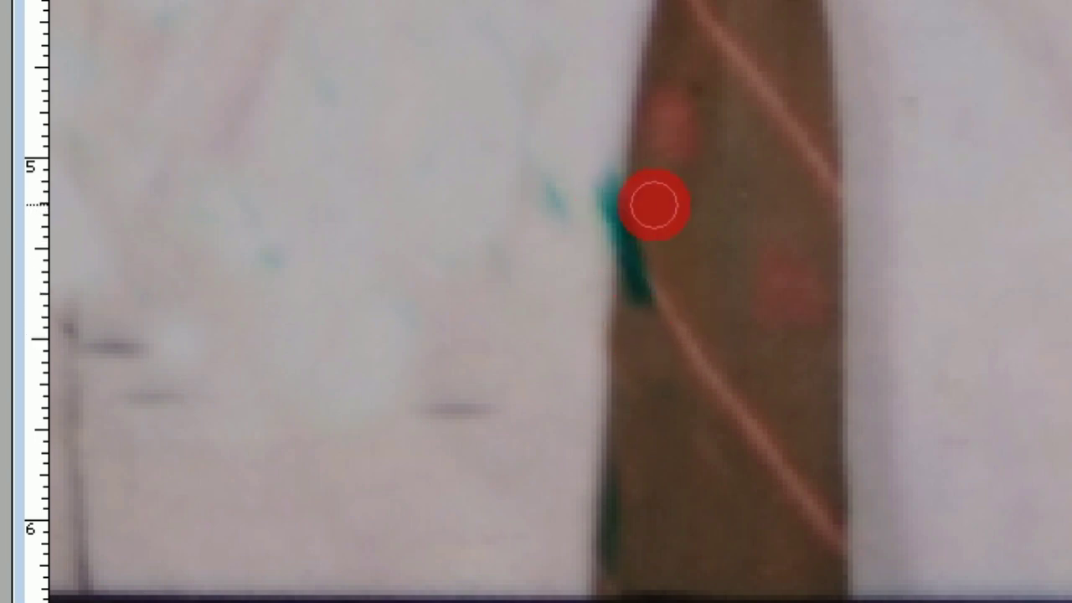
{"action": "left_click_drag", "start_coordinate": [680, 207], "coordinate": [556, 215]}
{"action": "scroll", "coordinate": [556, 203], "scroll_direction": "up", "scroll_amount": 2}
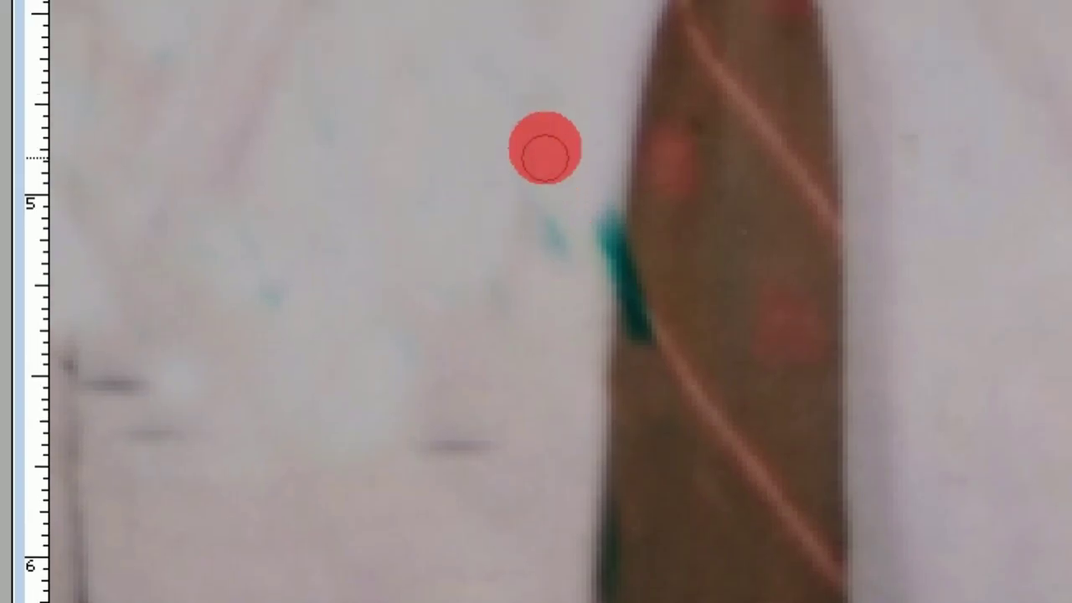
{"action": "scroll", "coordinate": [545, 148], "scroll_direction": "up", "scroll_amount": 2}
{"action": "key", "text": "super"}
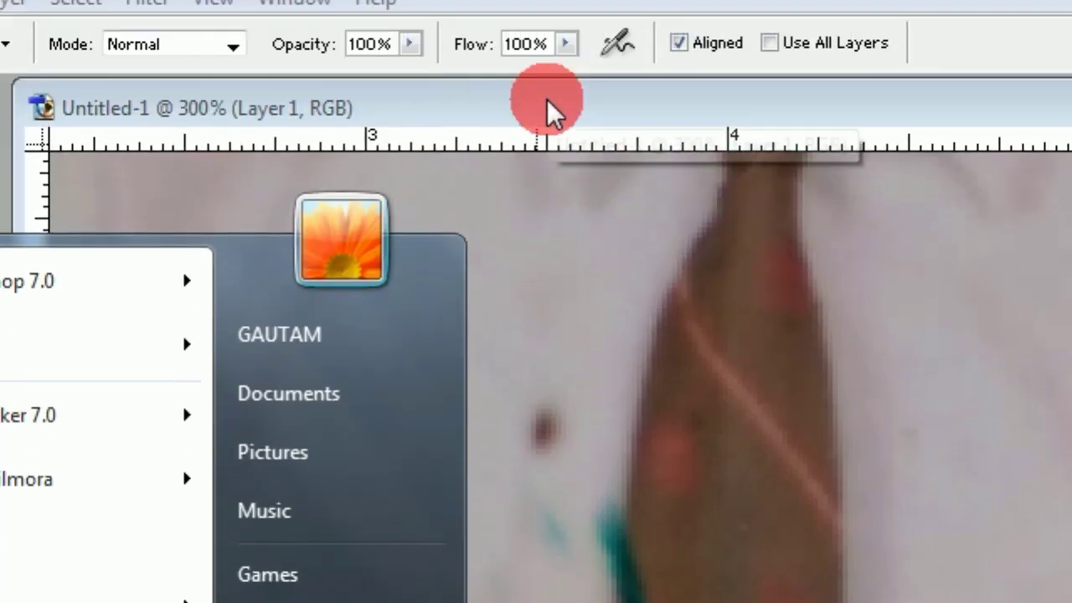
- Back in Photoshop, undo two clone strokes and clone away faint teal spots beside the tie
{"action": "left_click", "coordinate": [238, 163]}
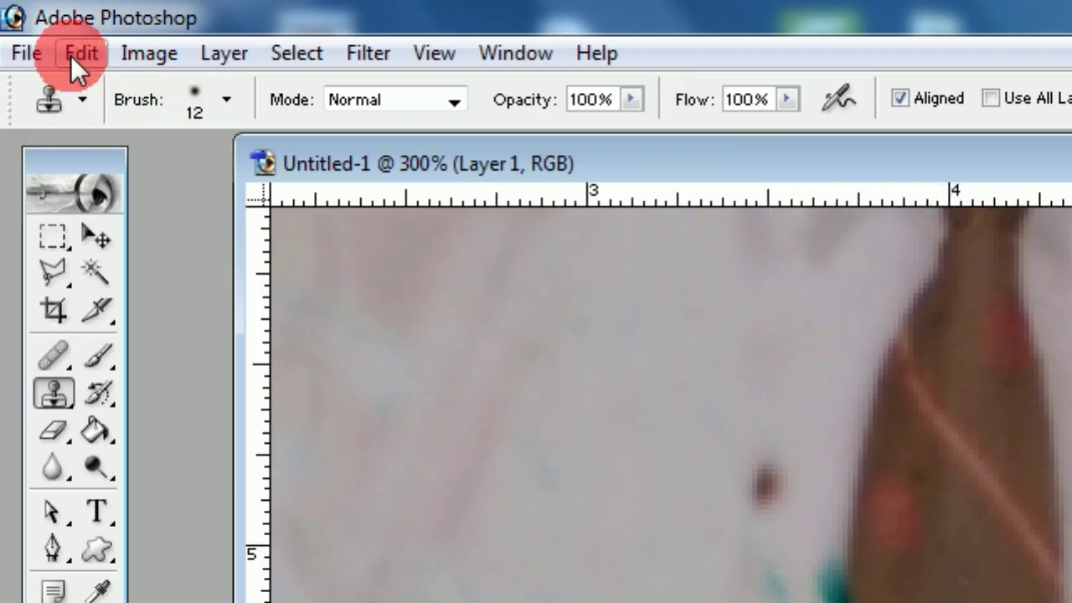
{"action": "left_click", "coordinate": [70, 55]}
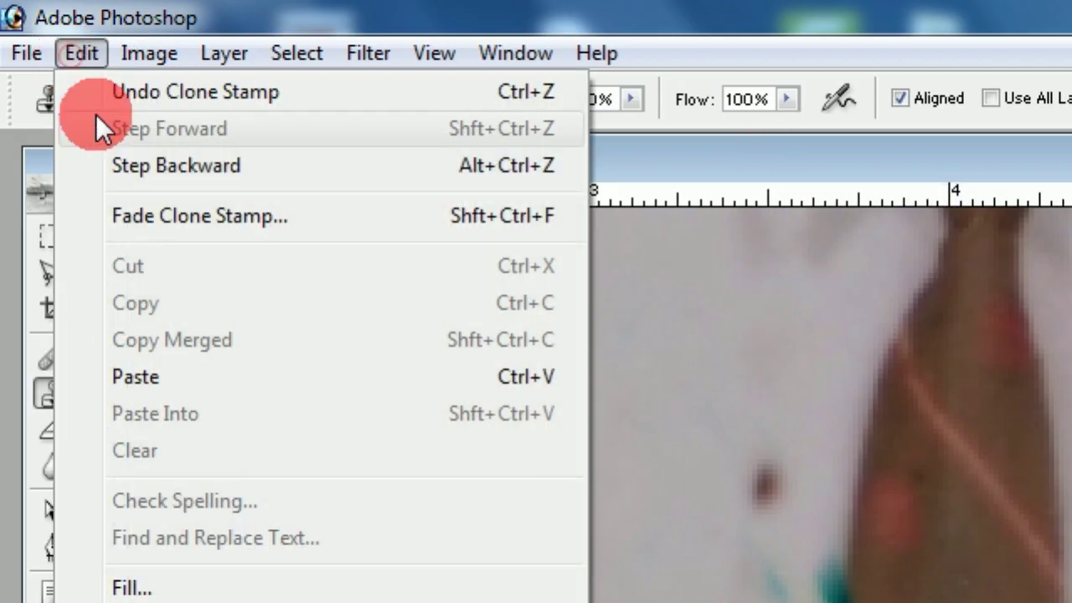
{"action": "left_click", "coordinate": [138, 166]}
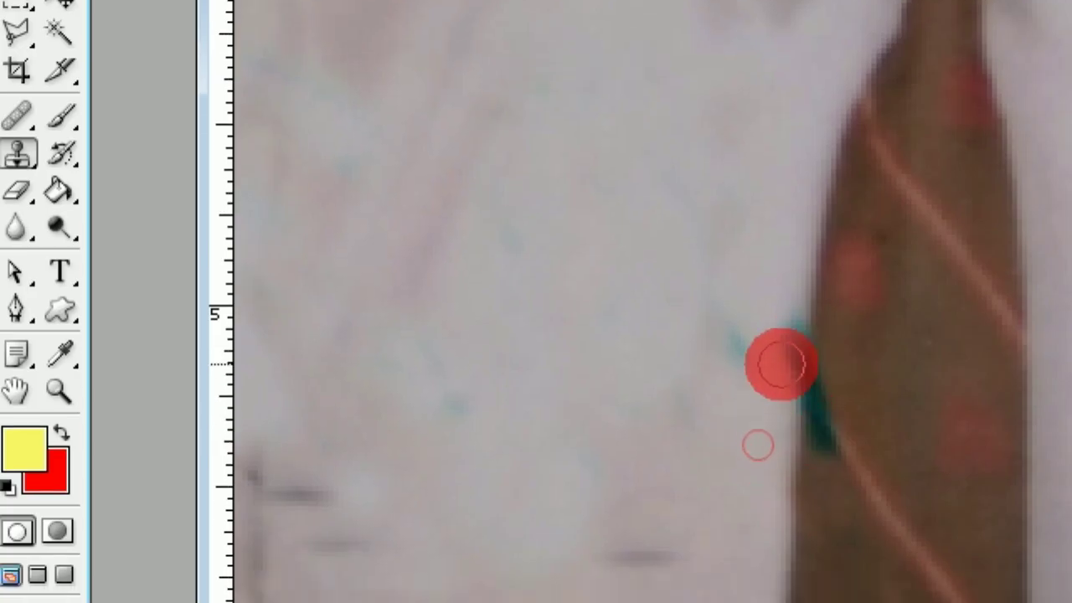
{"action": "left_click", "coordinate": [743, 358]}
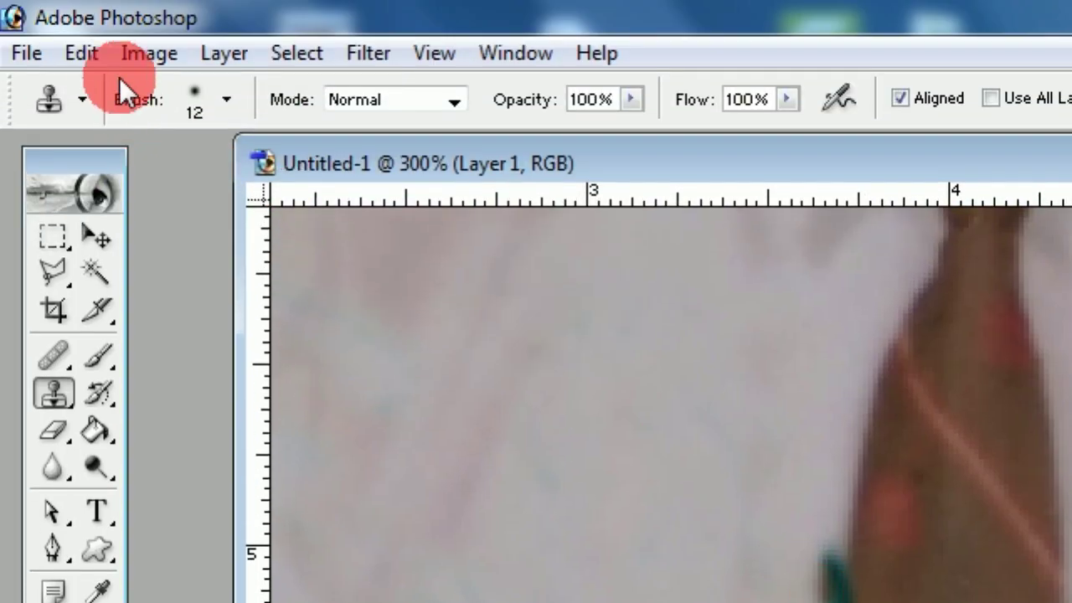
- Undo two more strokes and clone over the remaining teal marks beside and below the tie
{"action": "left_click", "coordinate": [74, 58]}
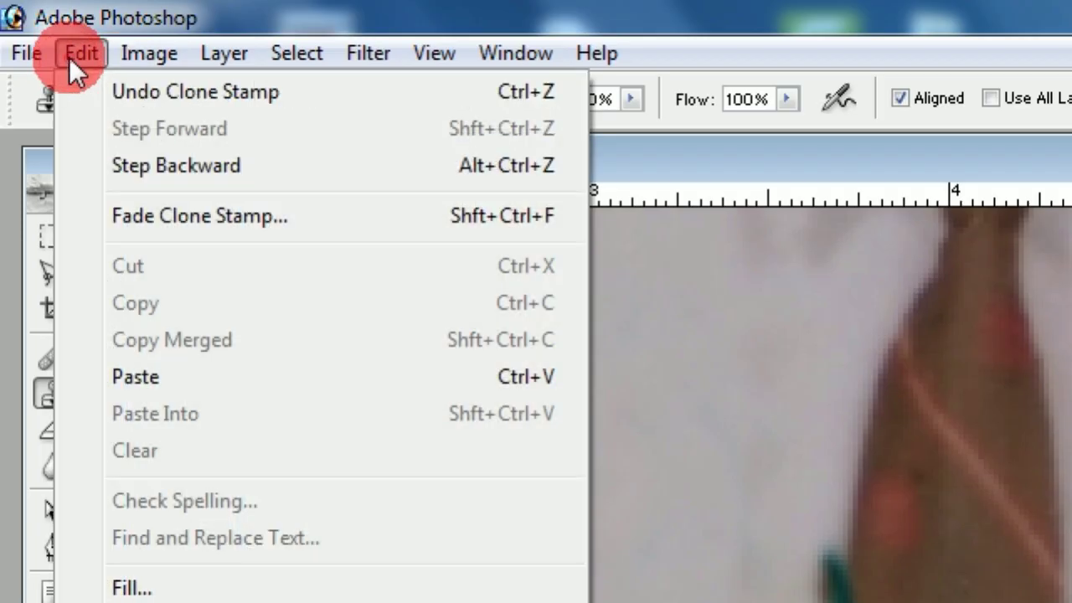
{"action": "left_click", "coordinate": [125, 166]}
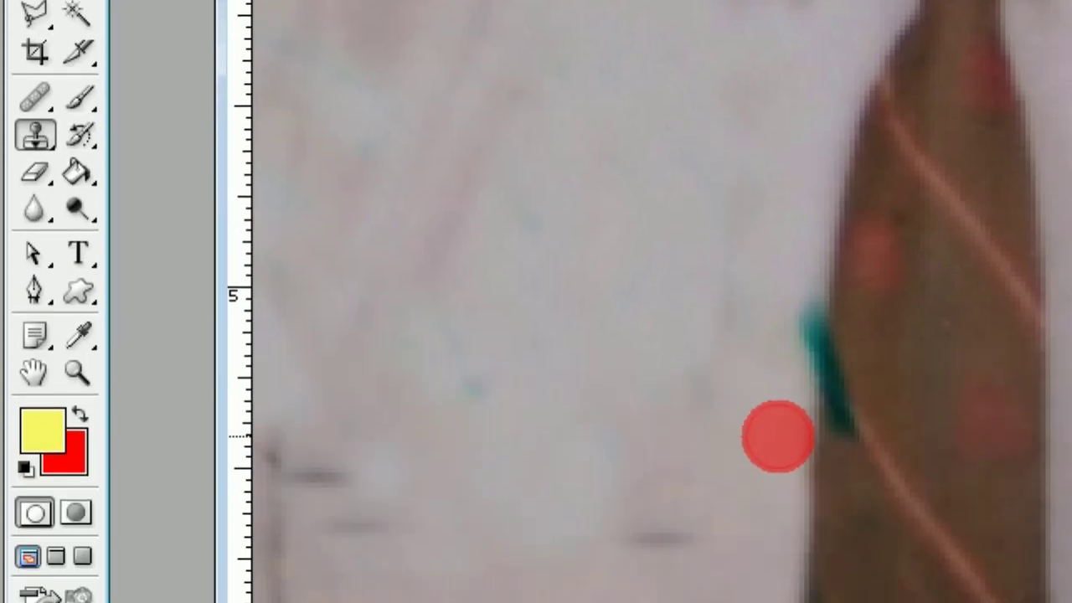
{"action": "left_click", "coordinate": [777, 435]}
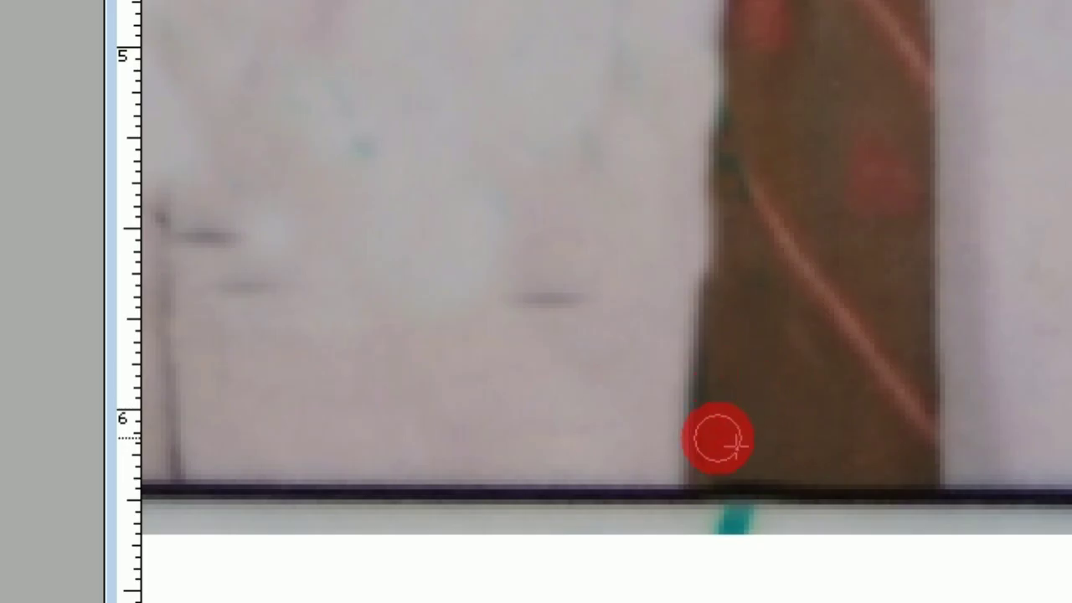
{"action": "left_click", "coordinate": [718, 438]}
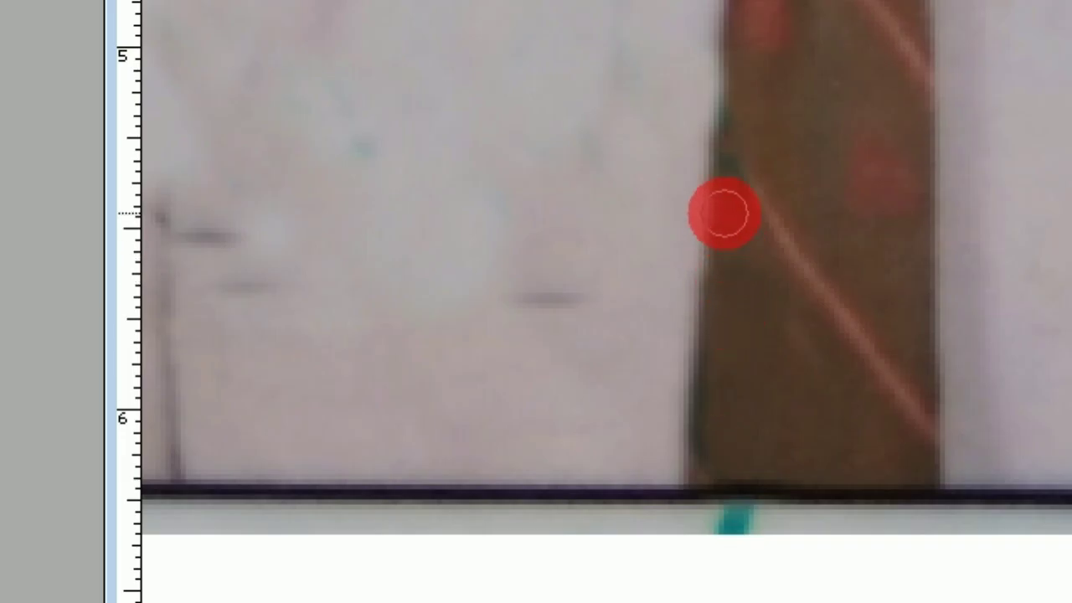
{"action": "scroll", "coordinate": [725, 214], "scroll_direction": "up", "scroll_amount": 1}
{"action": "scroll", "coordinate": [759, 101], "scroll_direction": "up", "scroll_amount": 2}
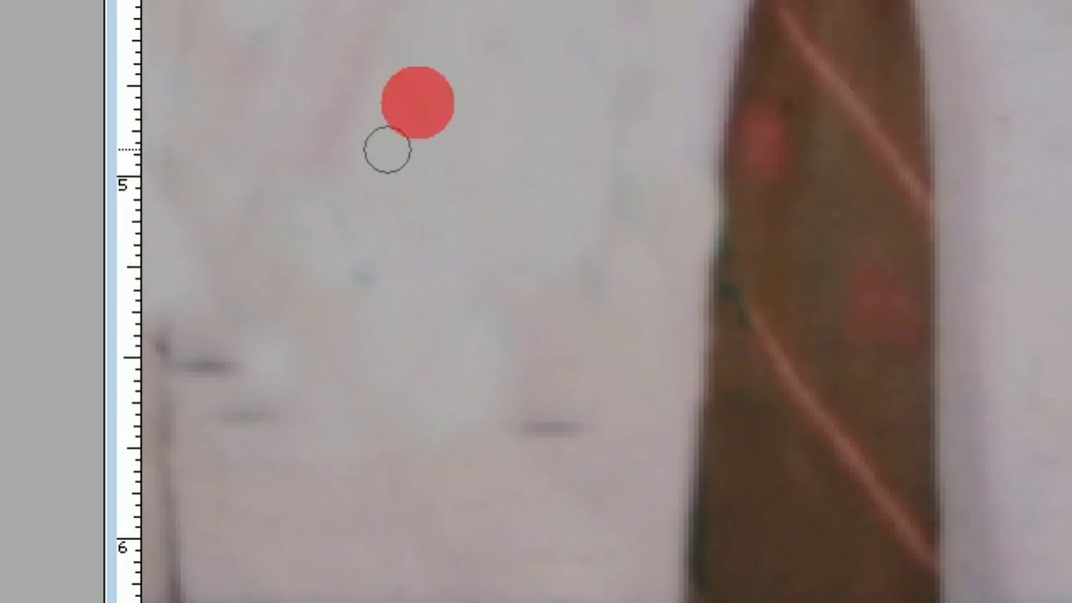
{"action": "scroll", "coordinate": [387, 149], "scroll_direction": "up", "scroll_amount": 3}
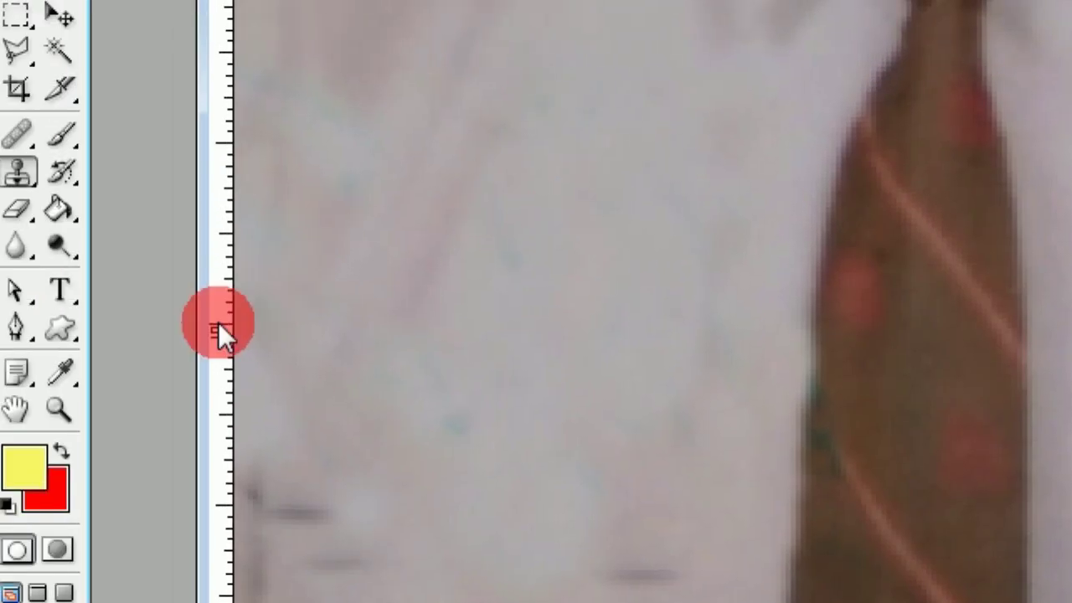
- Fit the whole photo in the window and switch to the Blur tool
{"action": "left_click", "coordinate": [103, 402]}
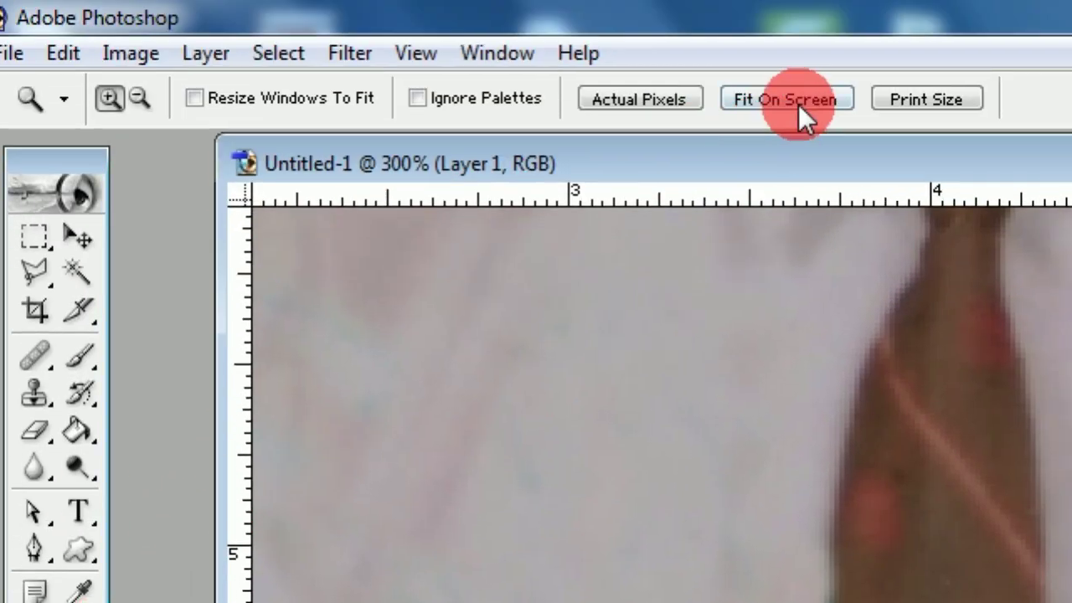
{"action": "left_click", "coordinate": [799, 103]}
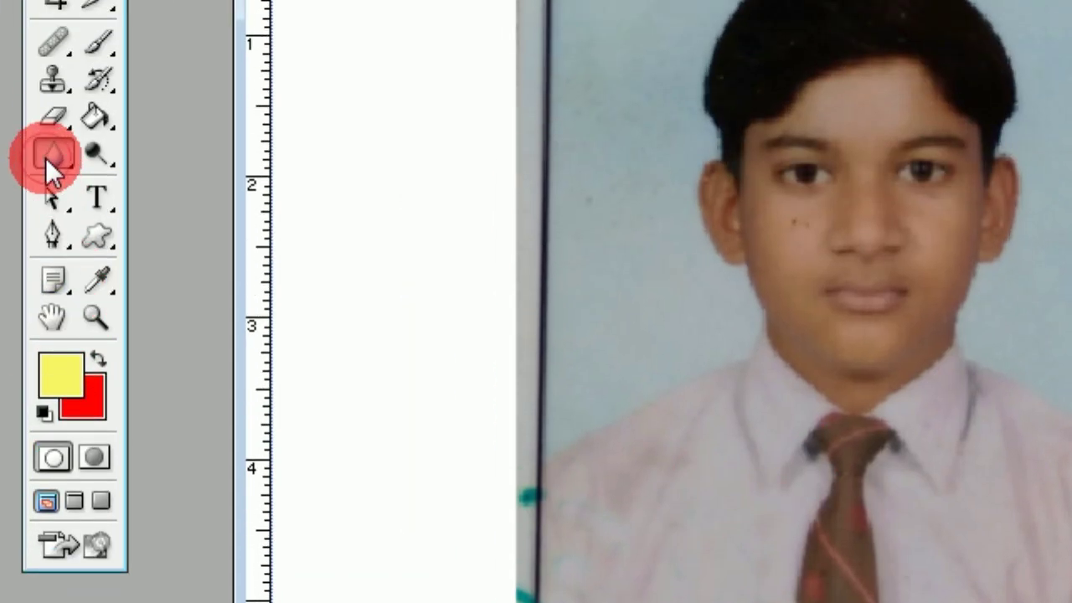
{"action": "left_click_drag", "start_coordinate": [52, 155], "coordinate": [144, 164]}
{"action": "left_click", "coordinate": [141, 155]}
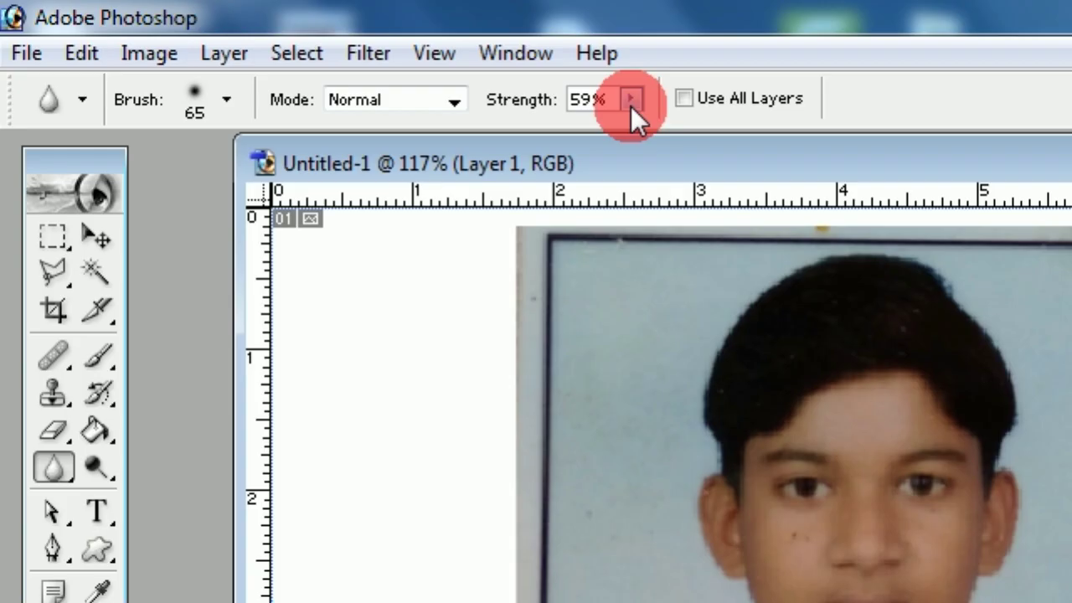
- Lower blur Strength from 59% to 42% and soften the shirt marks beside the tie
{"action": "left_click", "coordinate": [630, 105]}
{"action": "left_click_drag", "start_coordinate": [631, 132], "coordinate": [604, 129]}
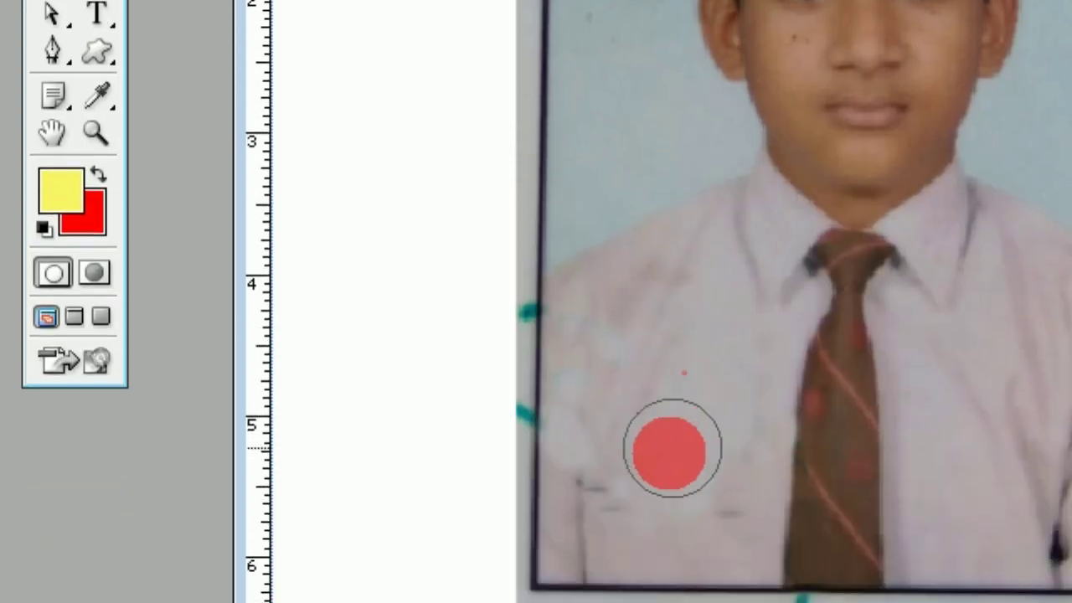
{"action": "left_click_drag", "start_coordinate": [710, 357], "coordinate": [759, 382]}
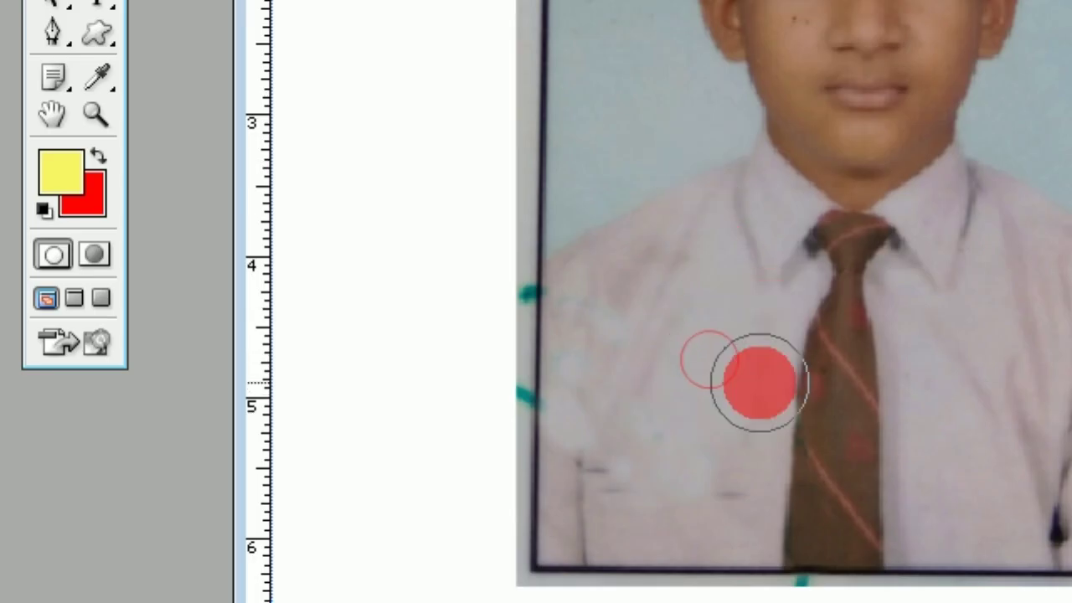
{"action": "left_click", "coordinate": [723, 503]}
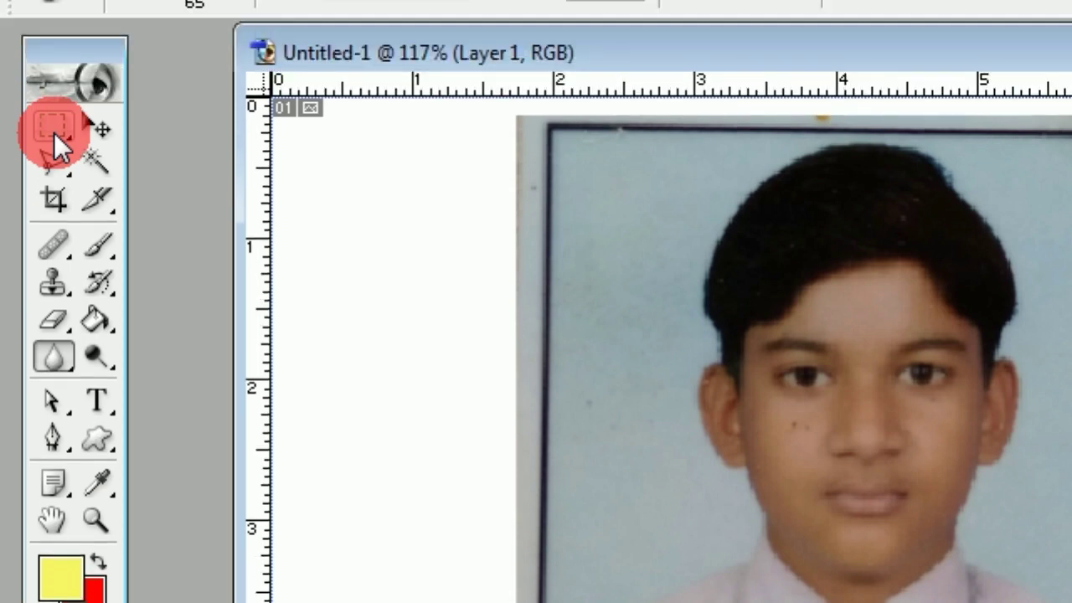
- Draw a rectangular marquee around the portrait, deselect it, and redraw from the photo's top-left corner
{"action": "left_click", "coordinate": [54, 130]}
{"action": "left_click_drag", "start_coordinate": [547, 159], "coordinate": [1037, 502]}
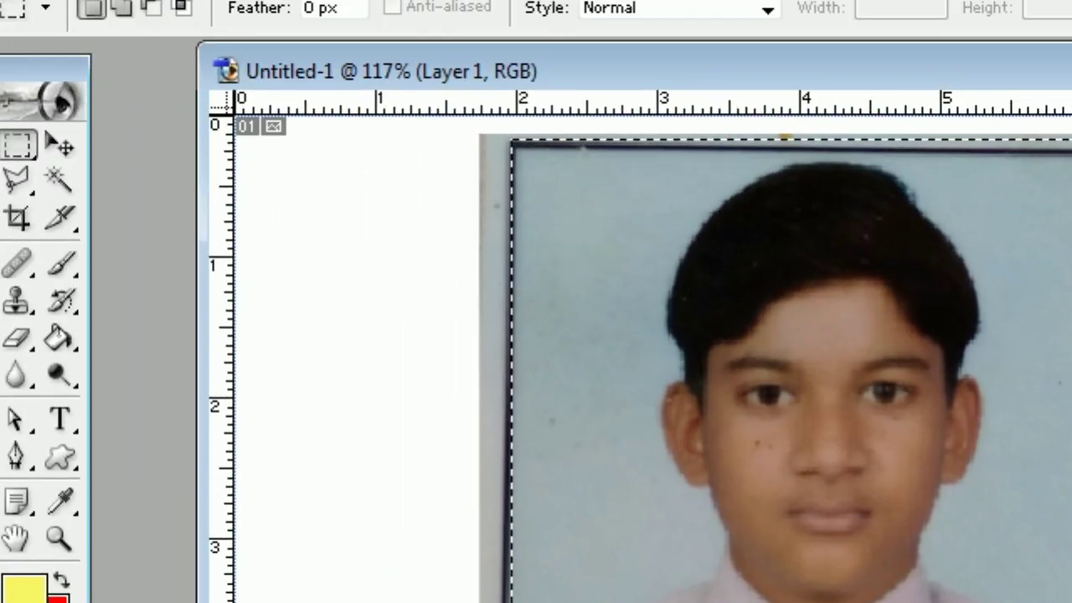
{"action": "left_click", "coordinate": [260, 52]}
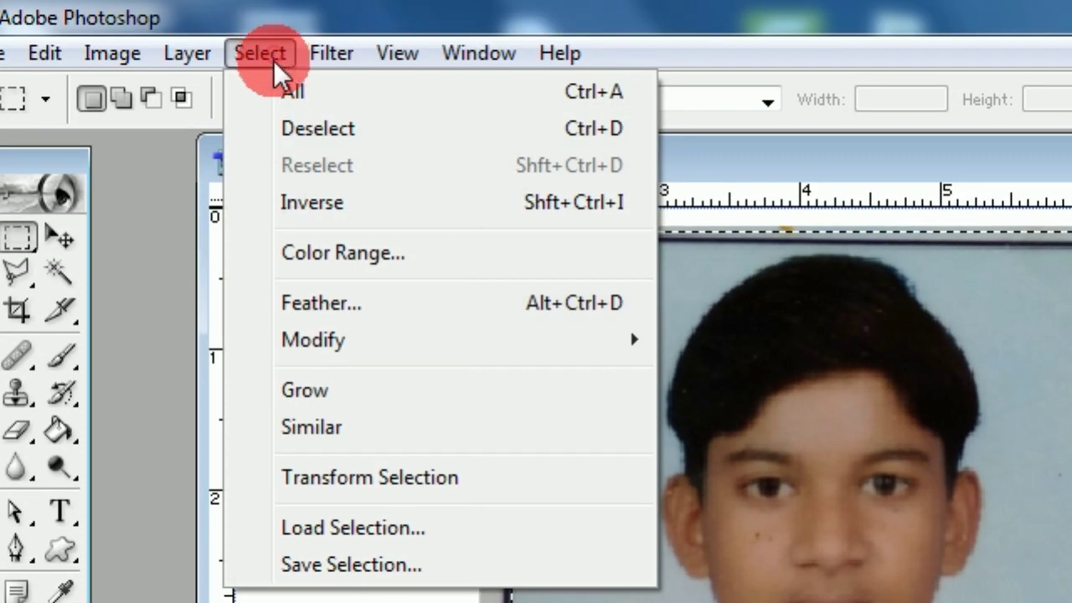
{"action": "left_click", "coordinate": [293, 132]}
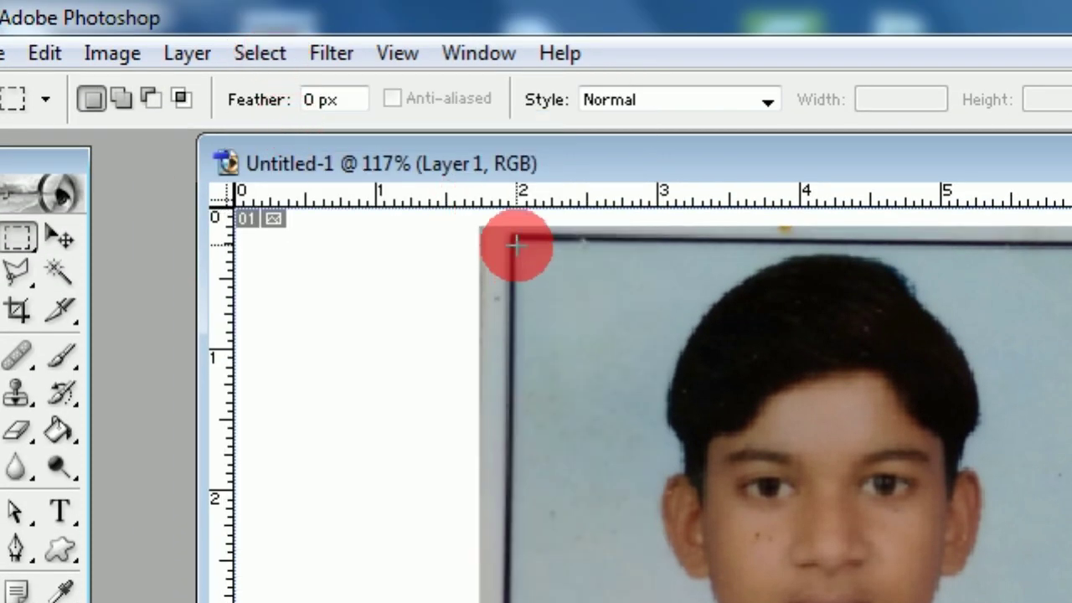
{"action": "mouse_move", "coordinate": [515, 243]}
{"action": "left_mouse_down"}
{"action": "mouse_move", "coordinate": [792, 523]}
{"action": "mouse_move", "coordinate": [791, 443]}
{"action": "left_mouse_up"}
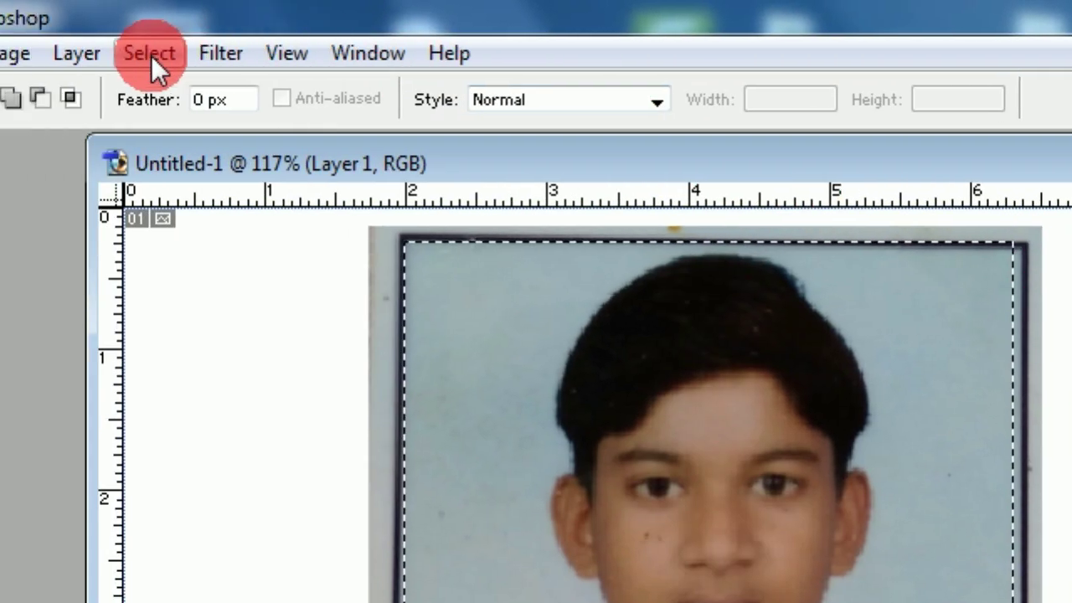
{"action": "left_click", "coordinate": [279, 53]}
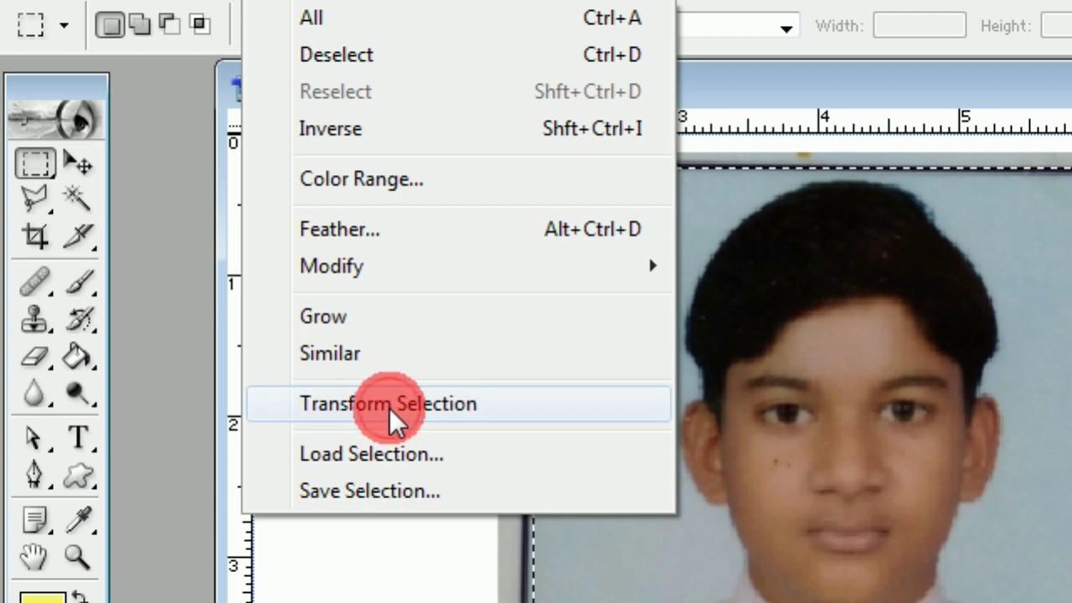
- Transform the selection, lowering its top edge and moving its left edge inward, and apply it
{"action": "left_click", "coordinate": [391, 407]}
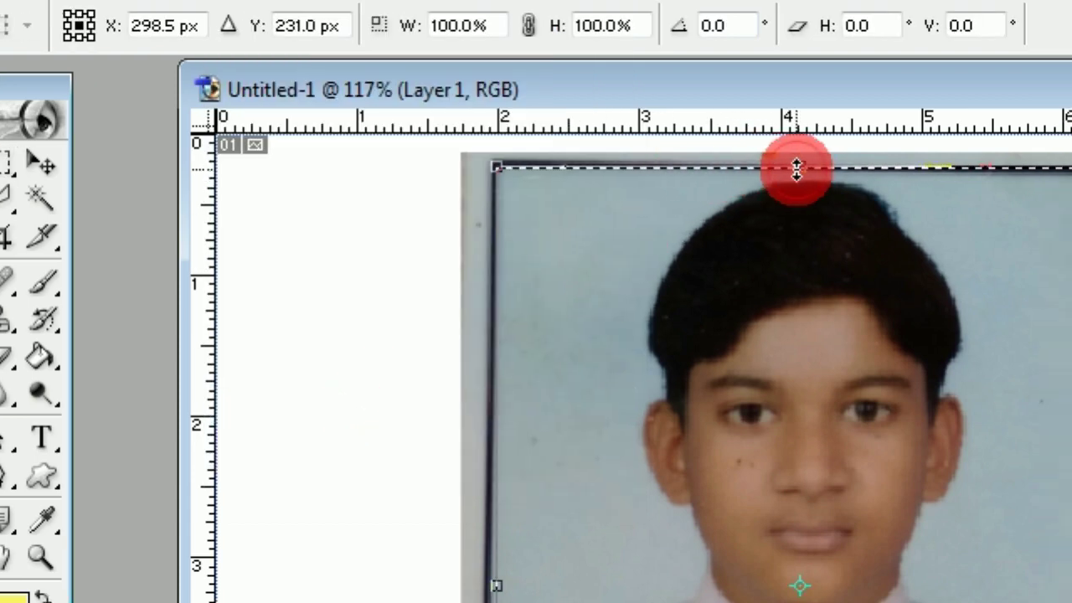
{"action": "left_click_drag", "start_coordinate": [796, 170], "coordinate": [797, 177]}
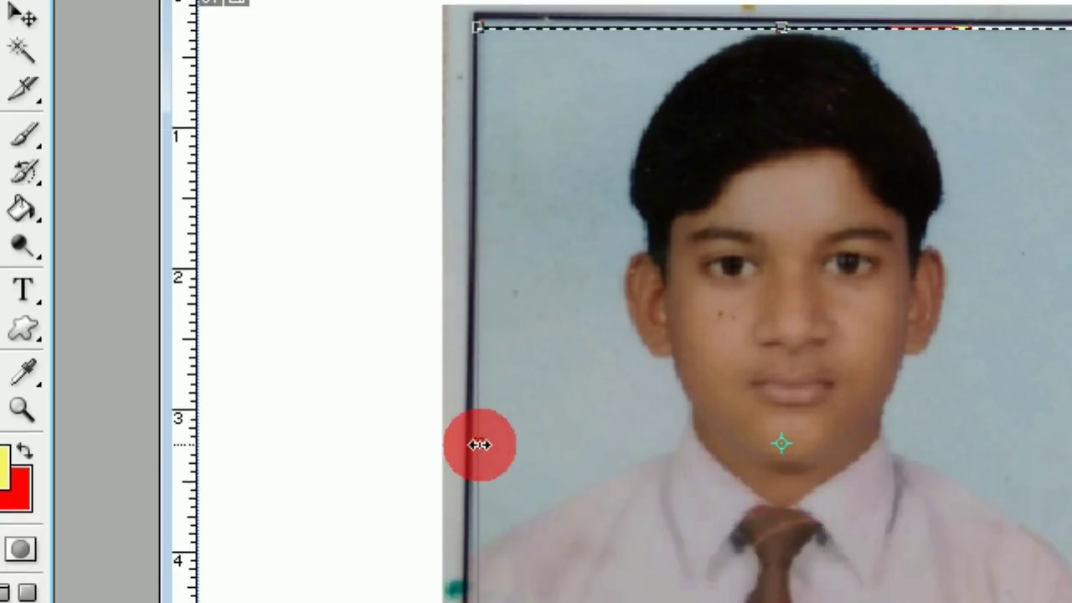
{"action": "mouse_move", "coordinate": [479, 445]}
{"action": "left_mouse_down"}
{"action": "mouse_move", "coordinate": [495, 437]}
{"action": "mouse_move", "coordinate": [486, 440]}
{"action": "left_mouse_up"}
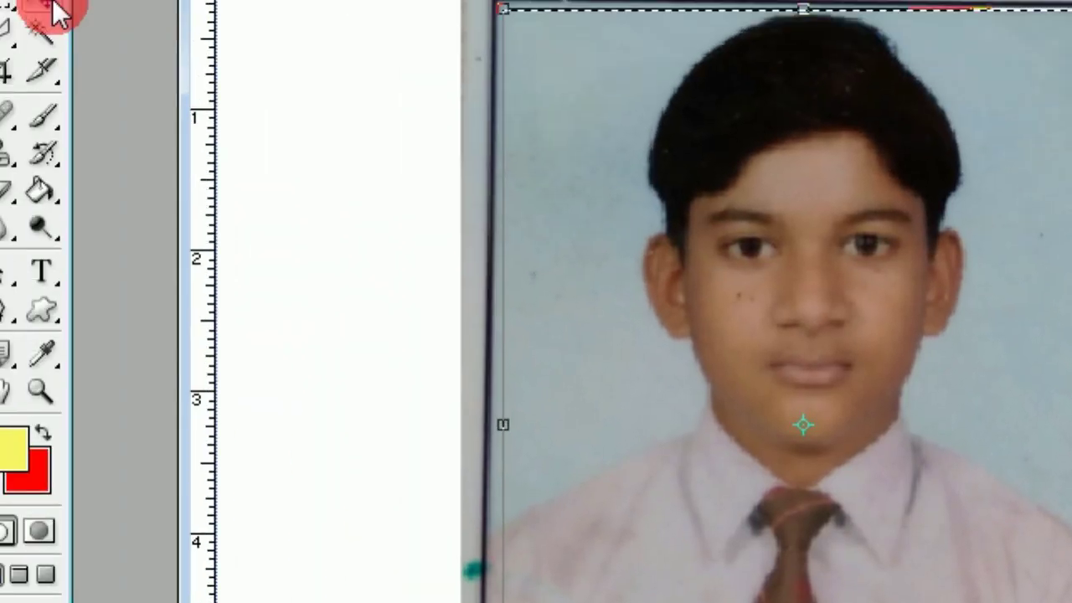
{"action": "left_click", "coordinate": [61, 10]}
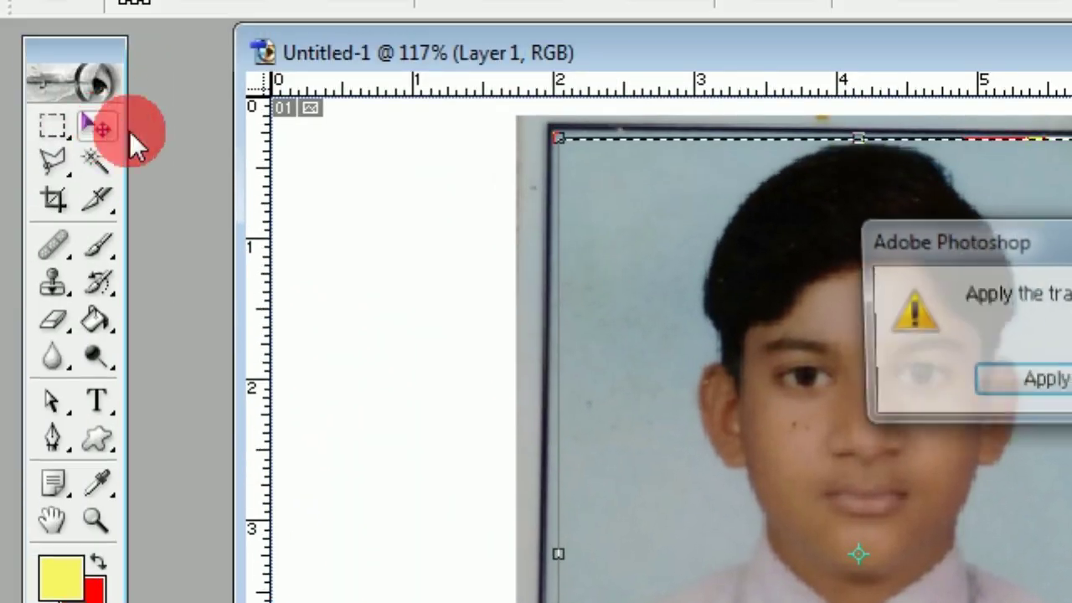
{"action": "left_click", "coordinate": [798, 330]}
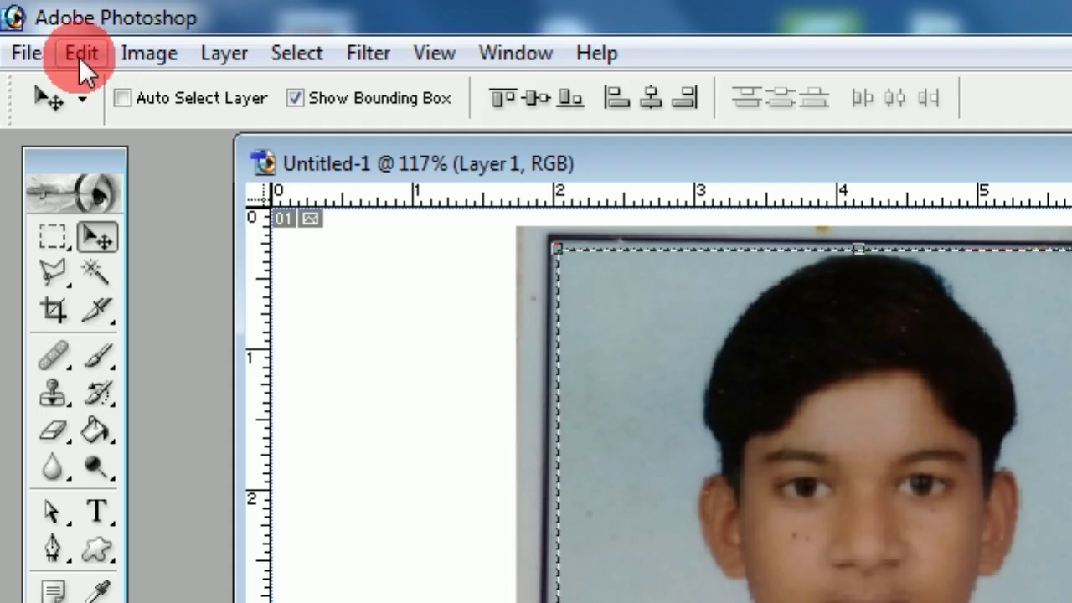
- Copy the selected portrait and minimize the original photo window
{"action": "left_click", "coordinate": [81, 53]}
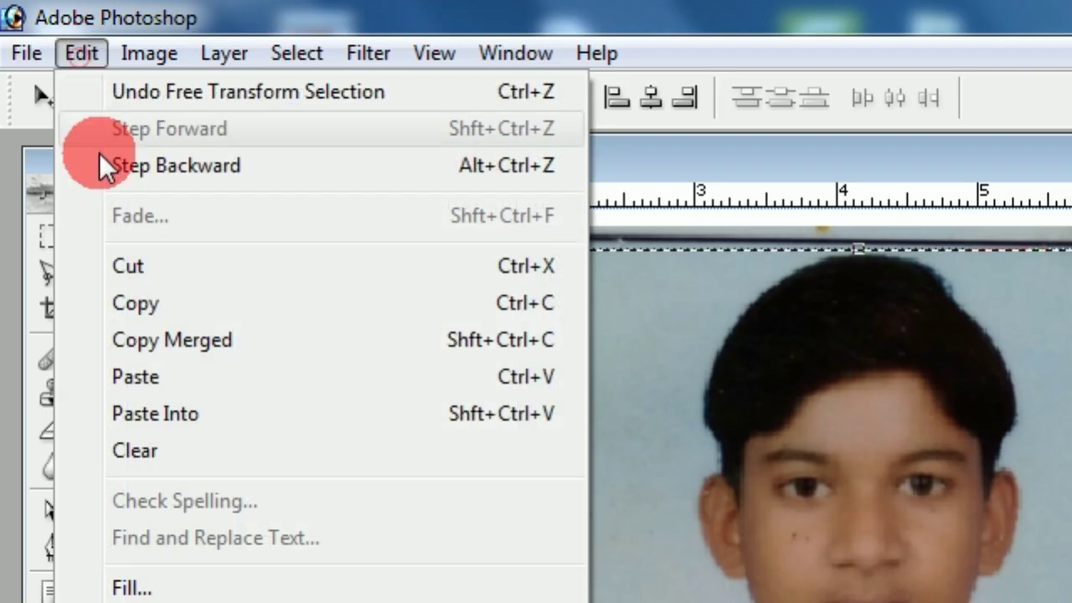
{"action": "left_click", "coordinate": [155, 305]}
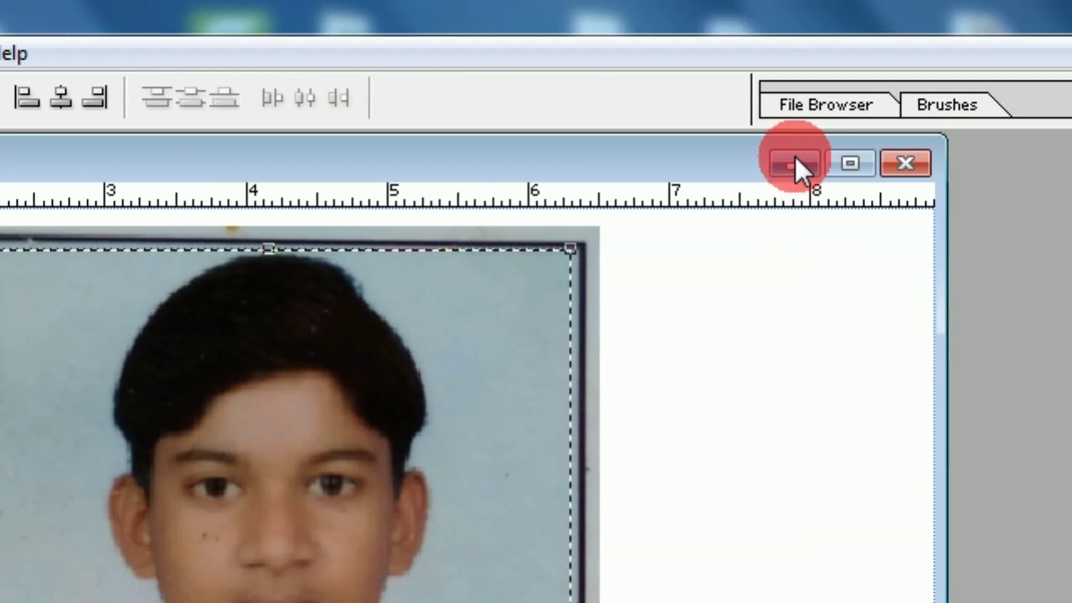
{"action": "left_click", "coordinate": [904, 165]}
- Create a new 4 x 6 inch, RGB Color, white-background document
{"action": "left_click", "coordinate": [31, 53]}
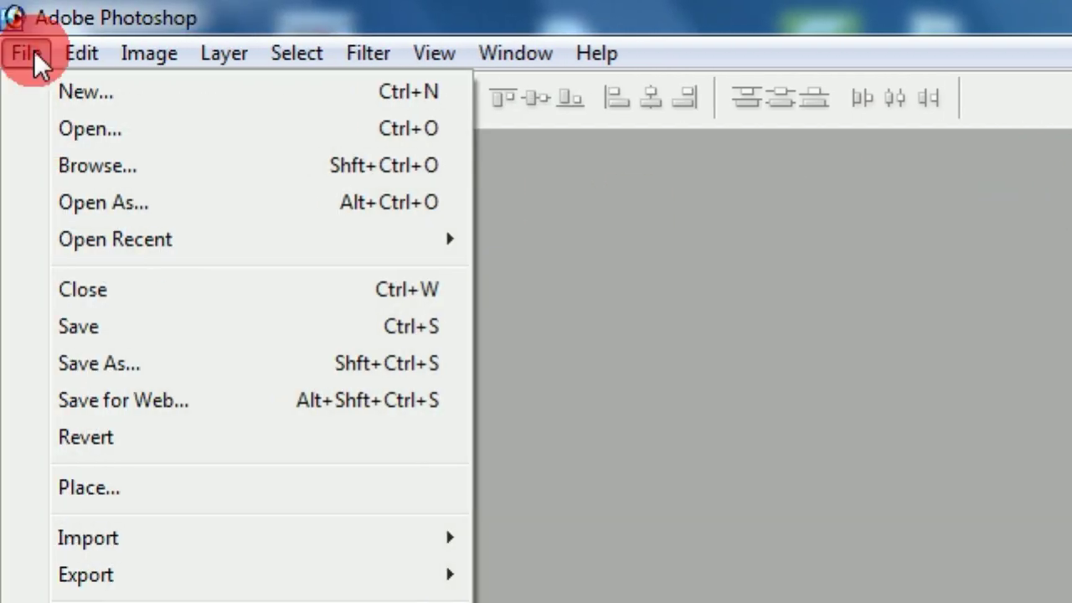
{"action": "left_click", "coordinate": [84, 94]}
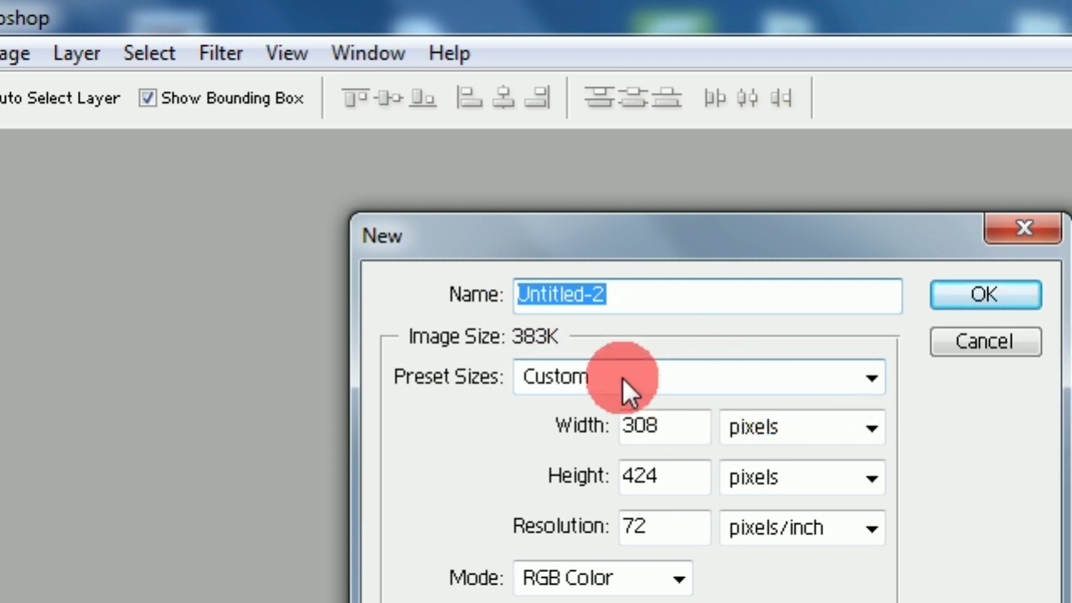
{"action": "left_click", "coordinate": [556, 373]}
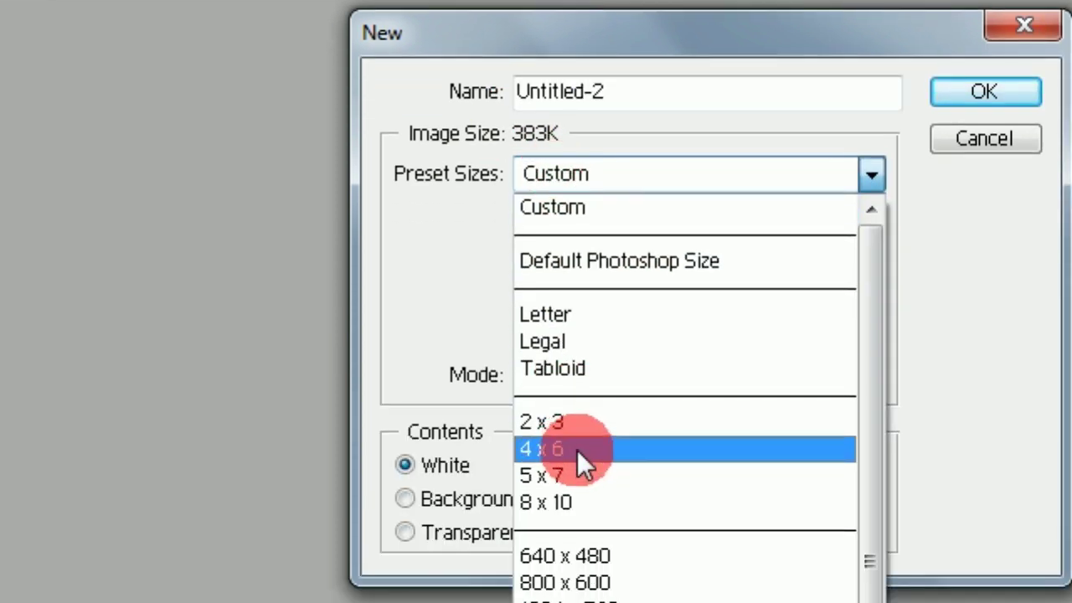
{"action": "left_click", "coordinate": [577, 452]}
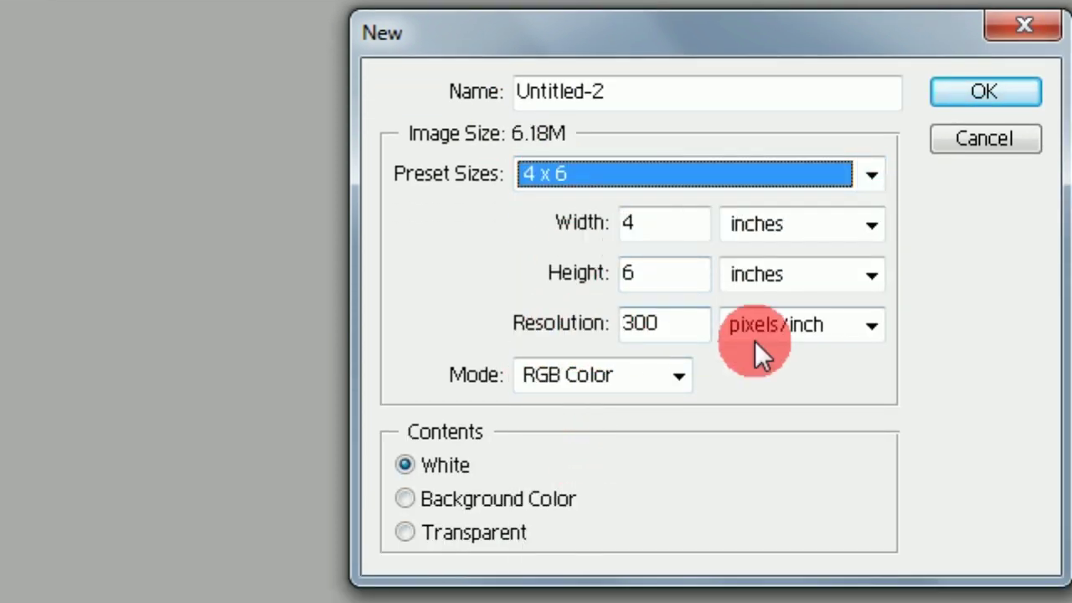
{"action": "left_click", "coordinate": [609, 386]}
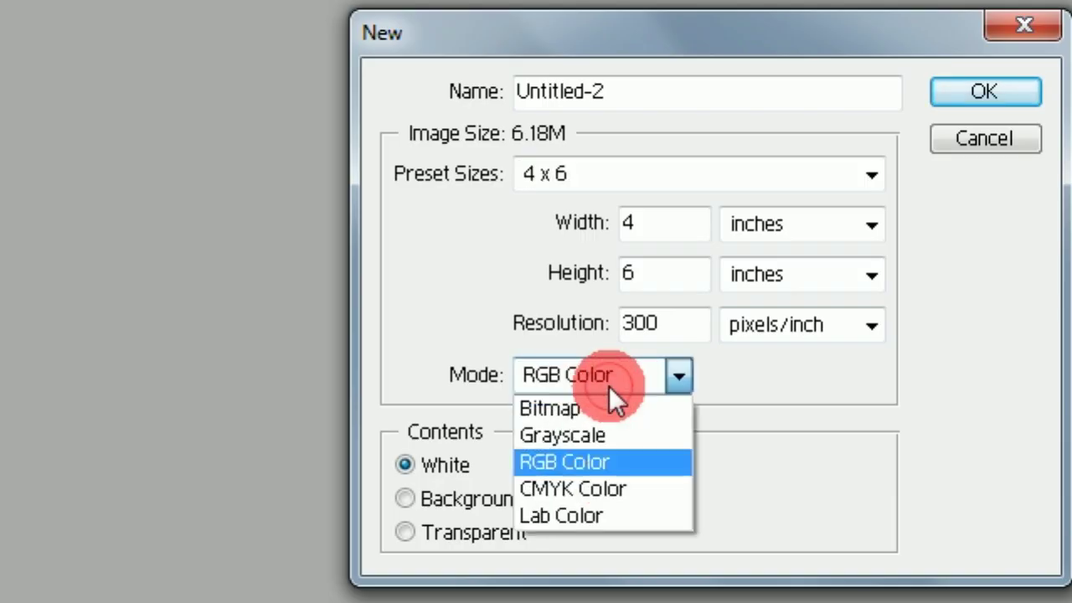
{"action": "left_click", "coordinate": [585, 455]}
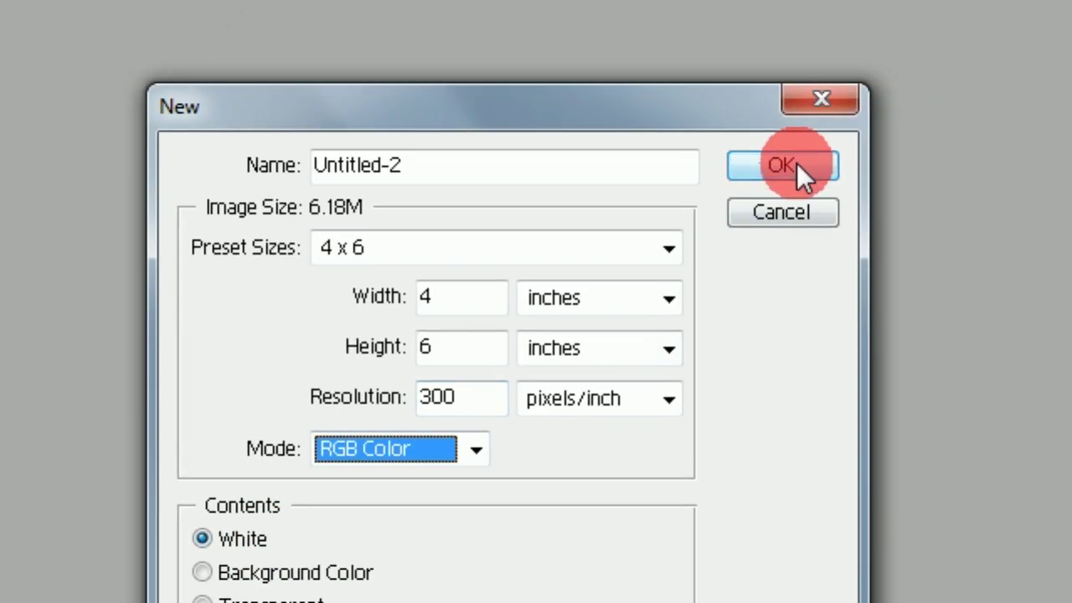
{"action": "left_click", "coordinate": [917, 77]}
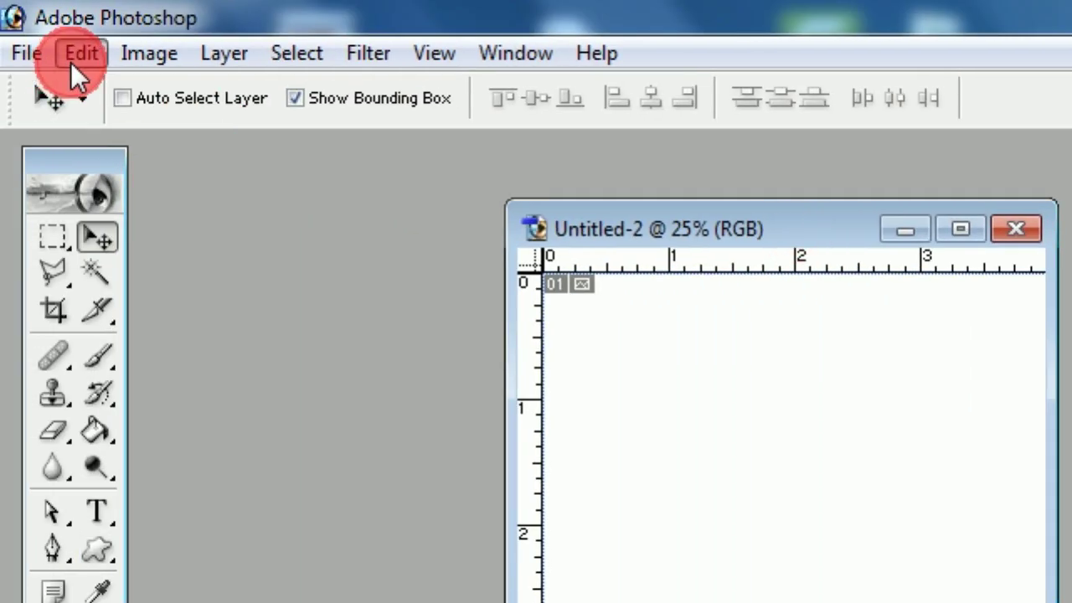
- Paste the portrait into Untitled-2 as Layer 1 and enlarge it to about 357% by 329%
{"action": "left_click", "coordinate": [74, 59]}
{"action": "left_click", "coordinate": [138, 379]}
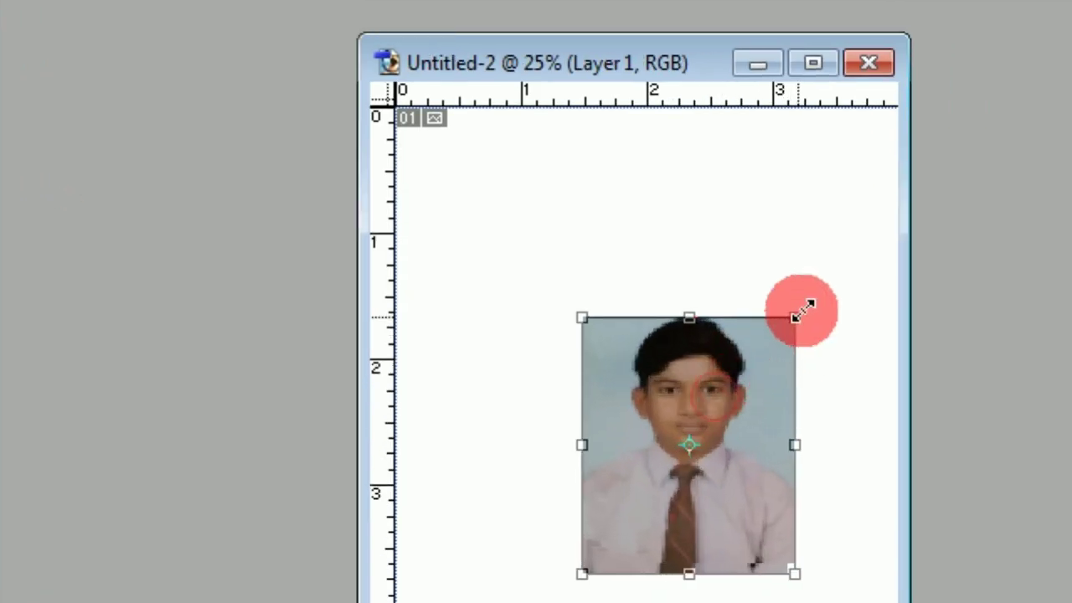
{"action": "left_click_drag", "start_coordinate": [771, 397], "coordinate": [797, 259]}
{"action": "mouse_move", "coordinate": [548, 259]}
{"action": "left_mouse_down"}
{"action": "mouse_move", "coordinate": [420, 186]}
{"action": "mouse_move", "coordinate": [377, 133]}
{"action": "left_mouse_up"}
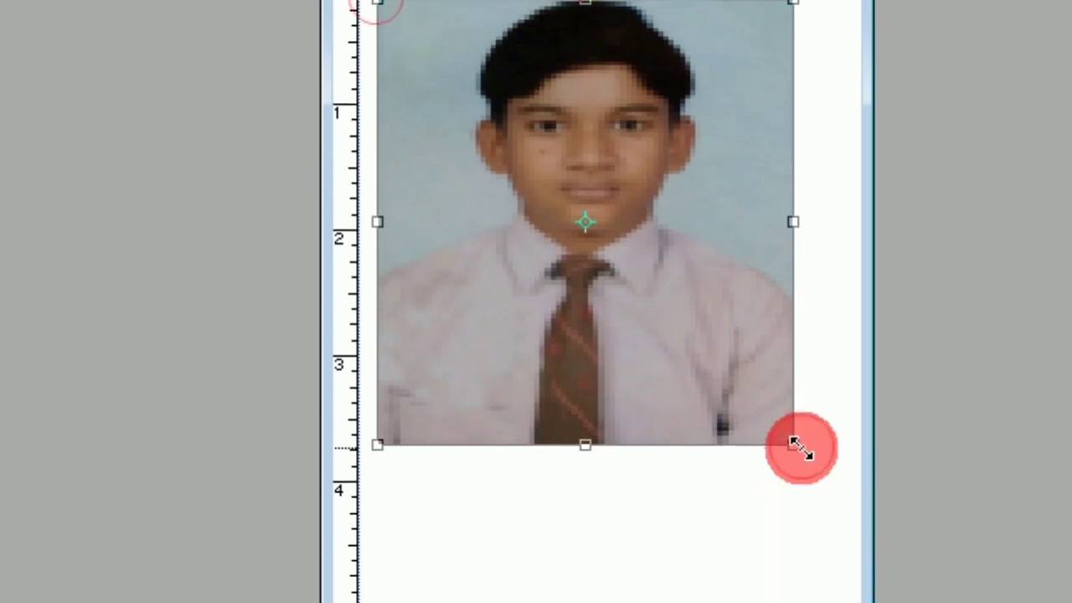
{"action": "left_click_drag", "start_coordinate": [794, 445], "coordinate": [787, 441]}
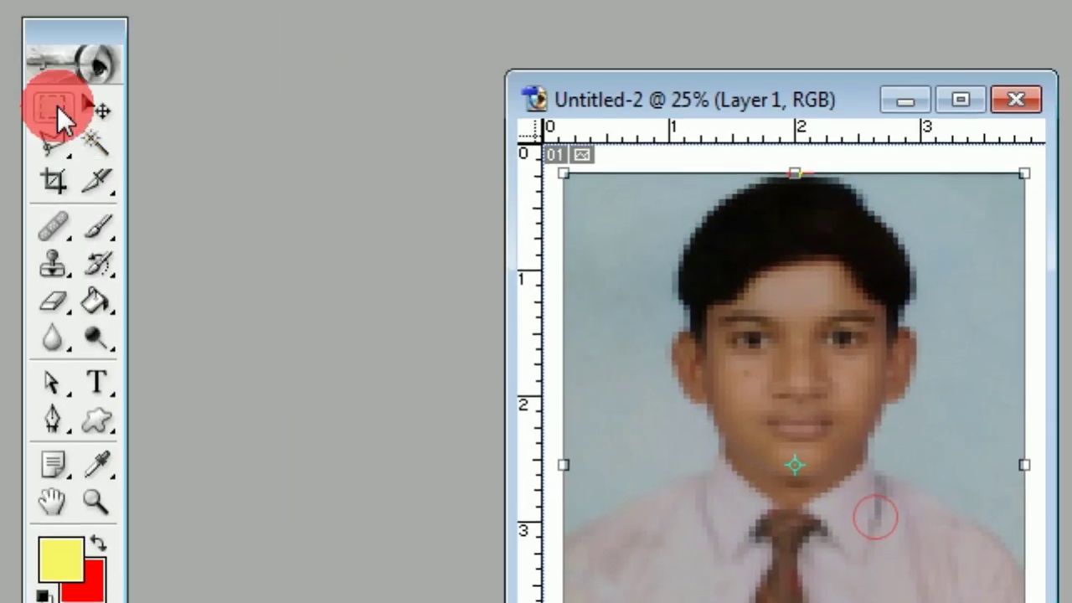
{"action": "left_click", "coordinate": [93, 166]}
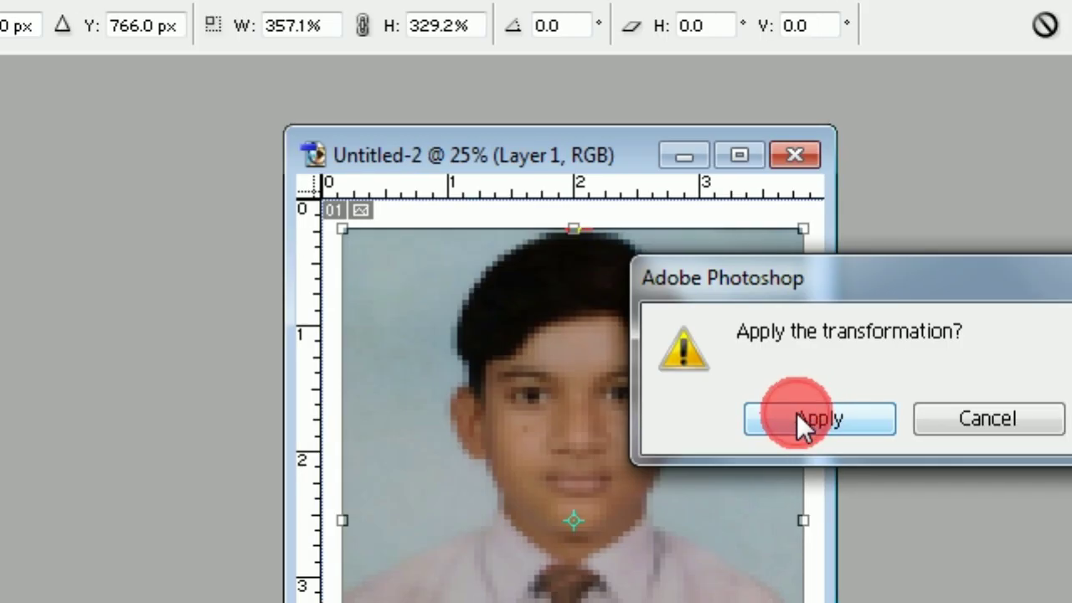
{"action": "left_click", "coordinate": [1018, 414]}
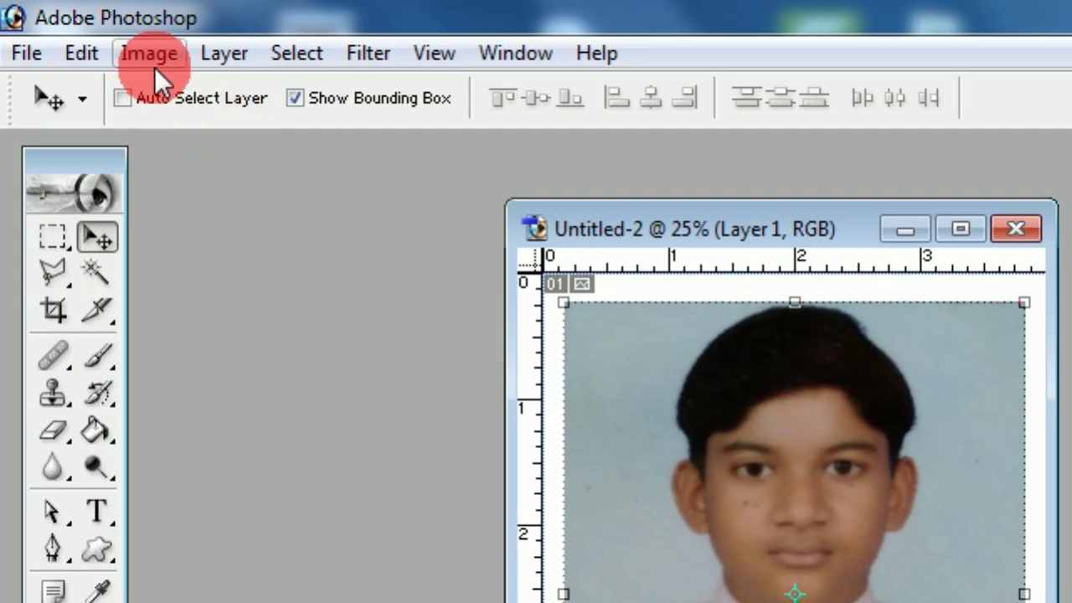
- Raise the portrait's brightness to +13 in Brightness/Contrast, leaving contrast at 0
{"action": "left_click", "coordinate": [155, 67]}
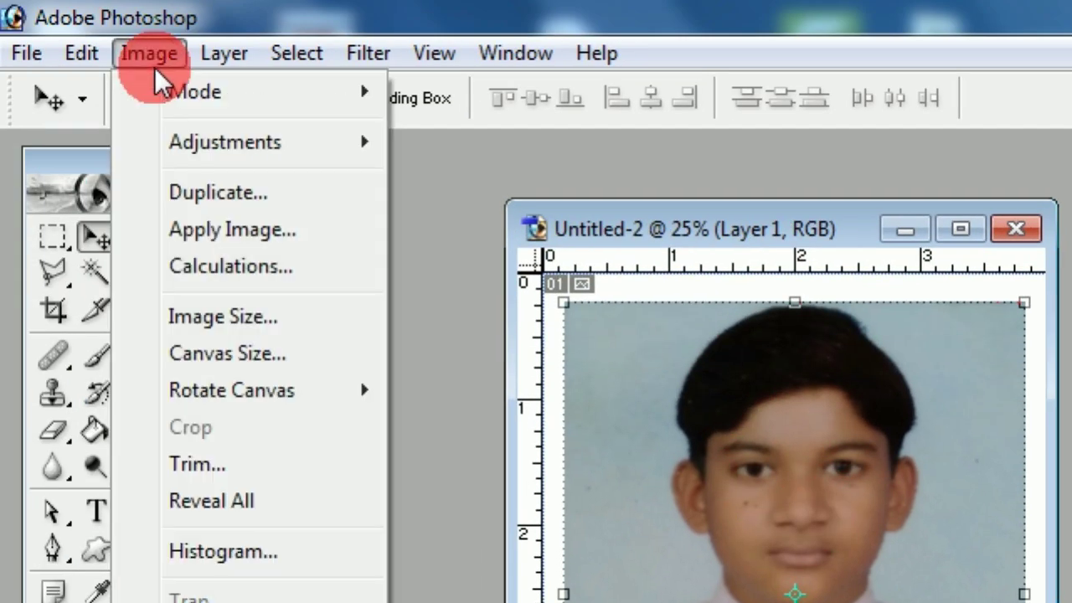
{"action": "mouse_move", "coordinate": [225, 141]}
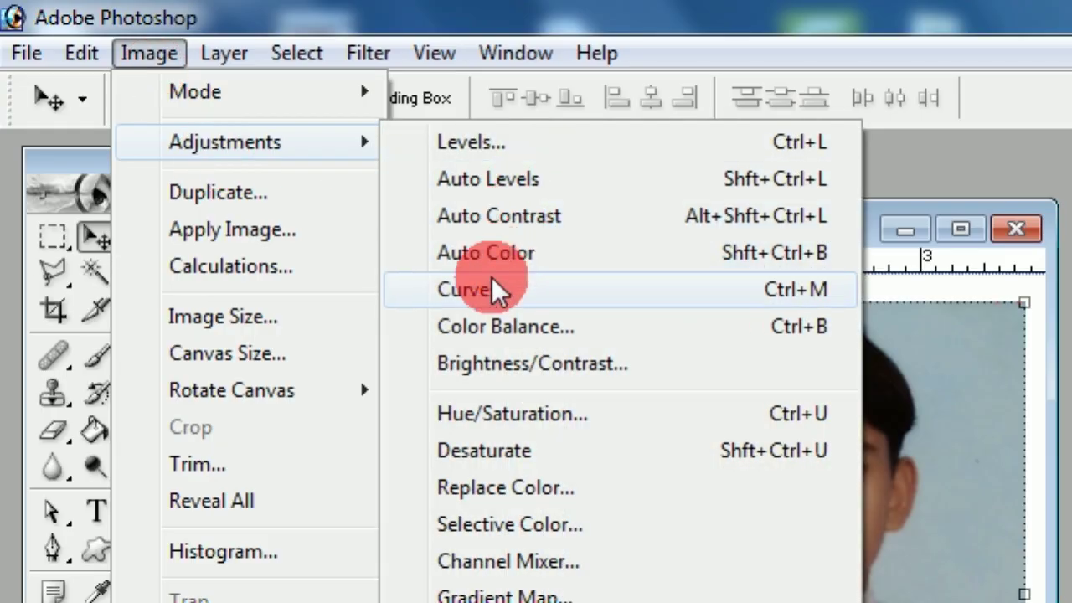
{"action": "left_click", "coordinate": [502, 364]}
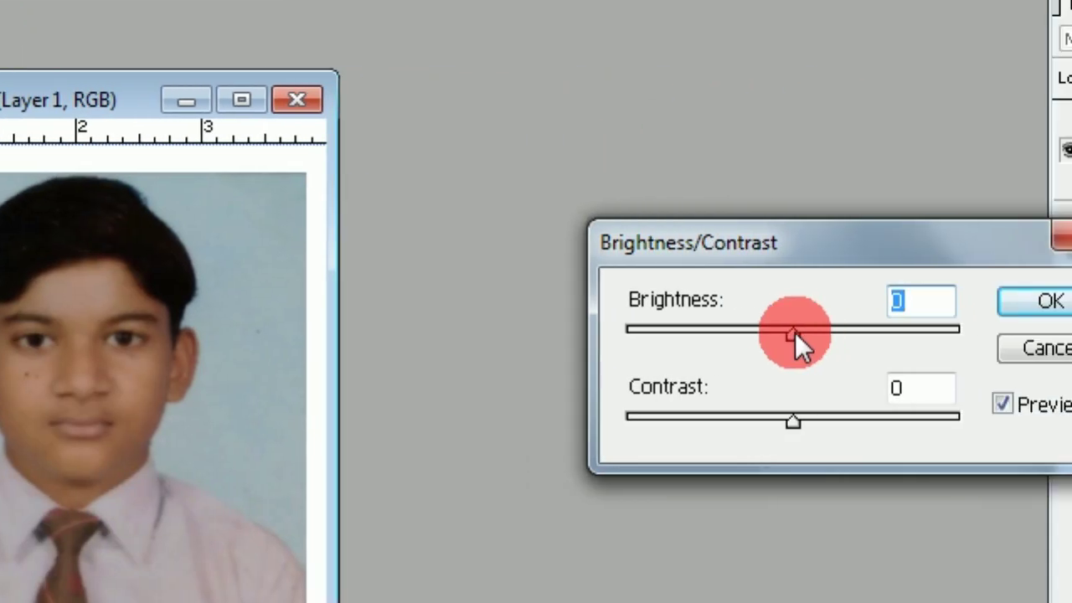
{"action": "left_click_drag", "start_coordinate": [795, 332], "coordinate": [814, 334]}
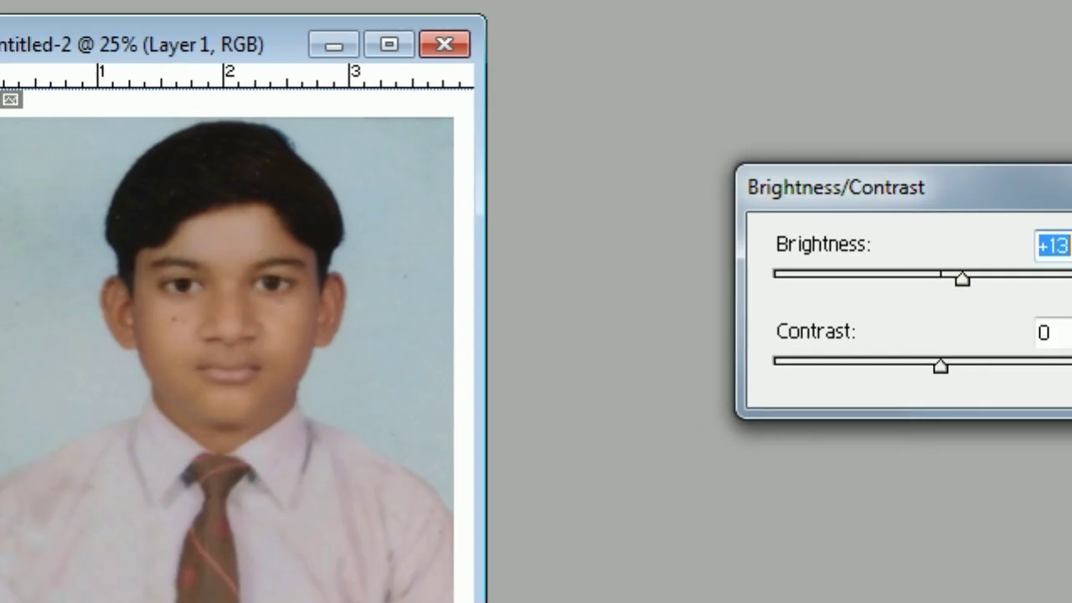
{"action": "left_click", "coordinate": [999, 246]}
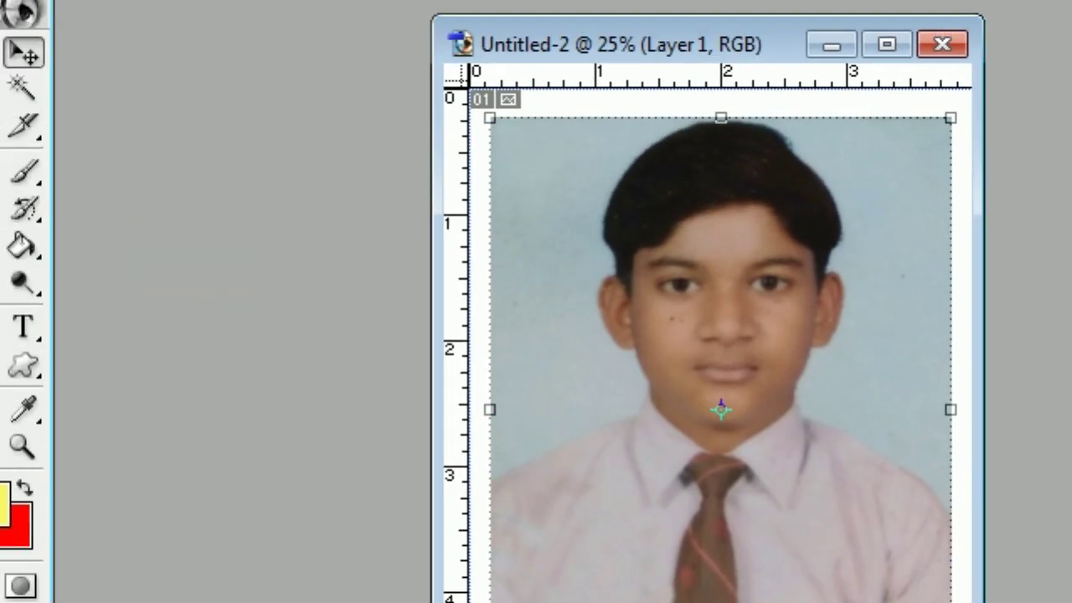
- Stroke the portrait layer with a 4 px black border on the outside
{"action": "left_click", "coordinate": [83, 34]}
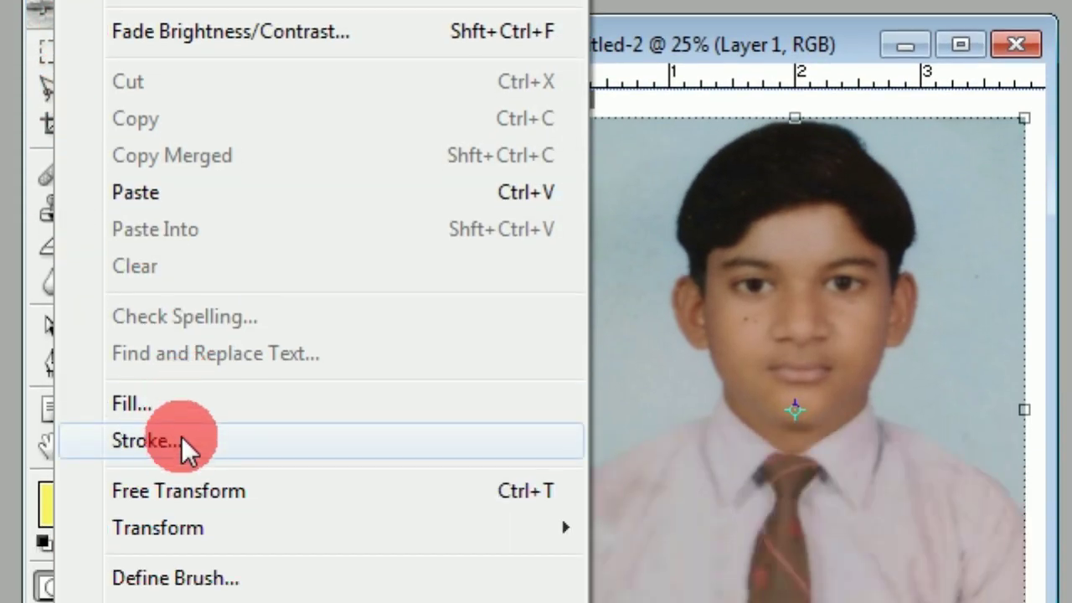
{"action": "left_click", "coordinate": [188, 496]}
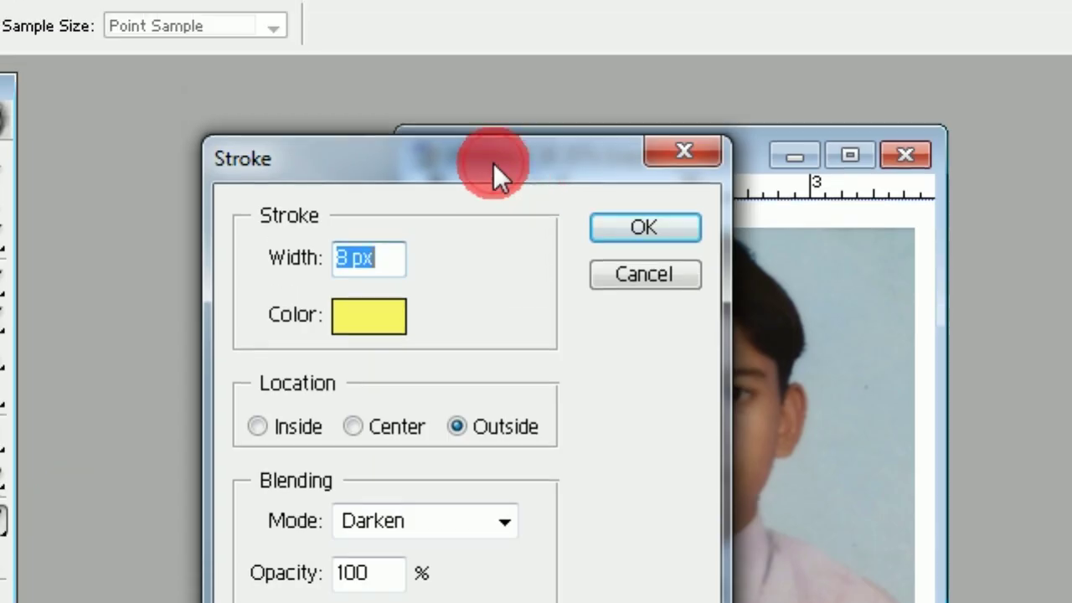
{"action": "left_click_drag", "start_coordinate": [532, 157], "coordinate": [813, 188]}
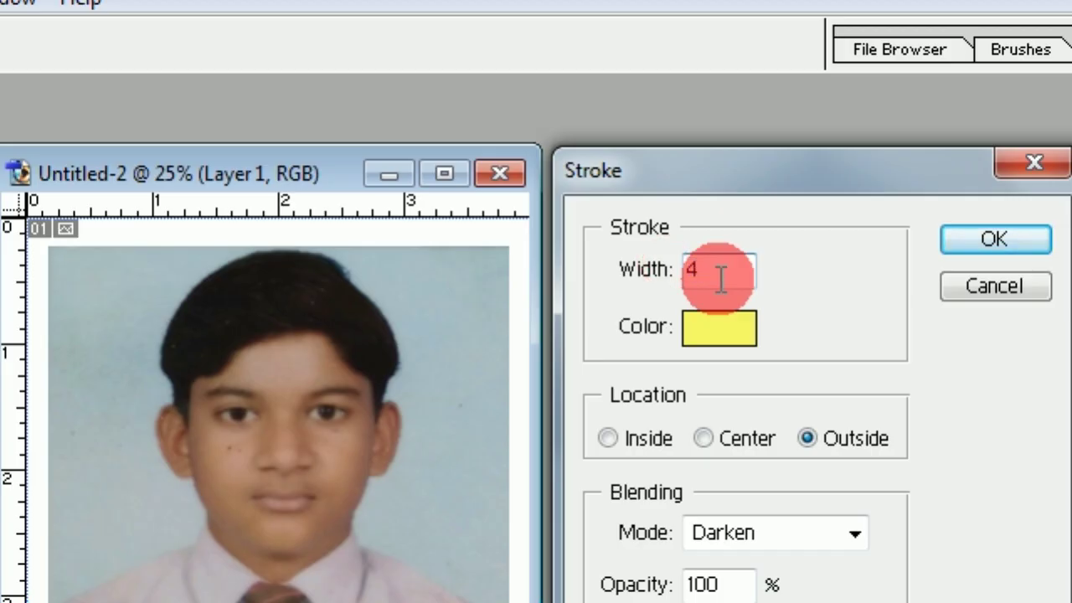
{"action": "left_click", "coordinate": [724, 322]}
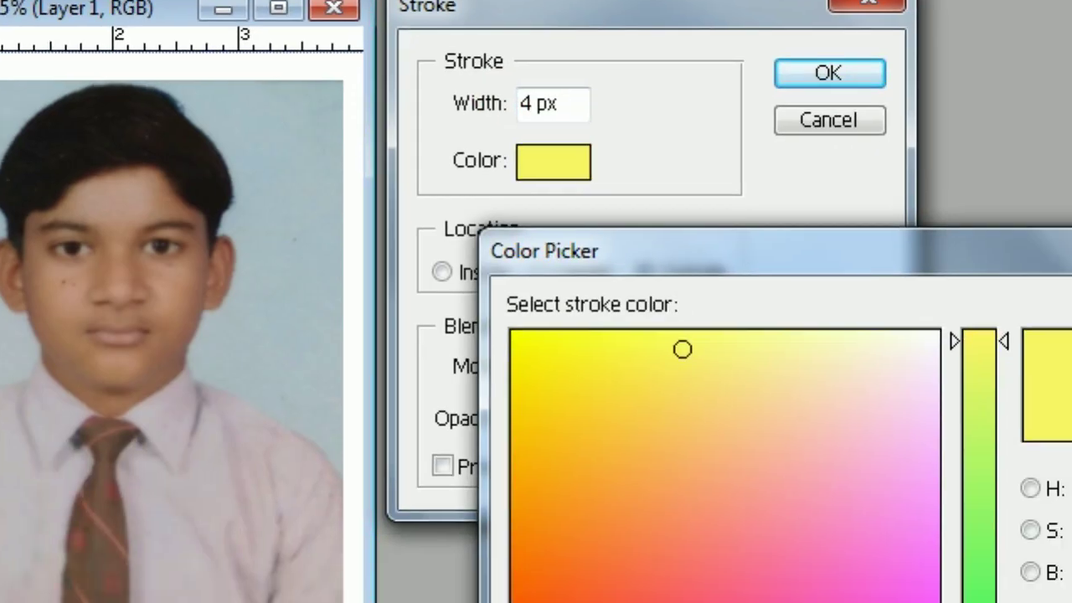
{"action": "left_click", "coordinate": [821, 598]}
{"action": "left_click", "coordinate": [858, 602]}
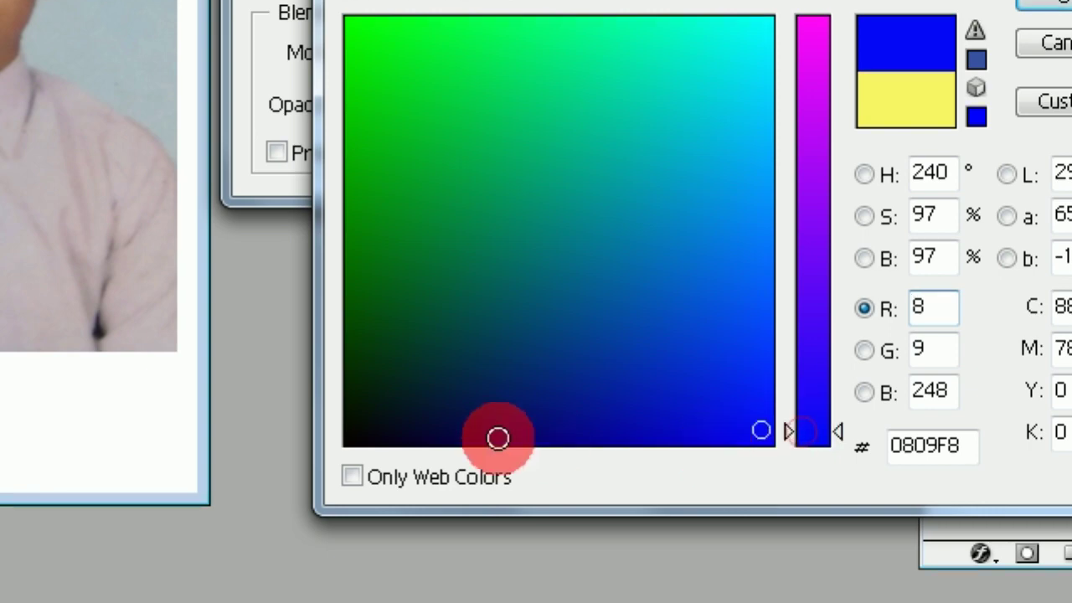
{"action": "left_click", "coordinate": [371, 439]}
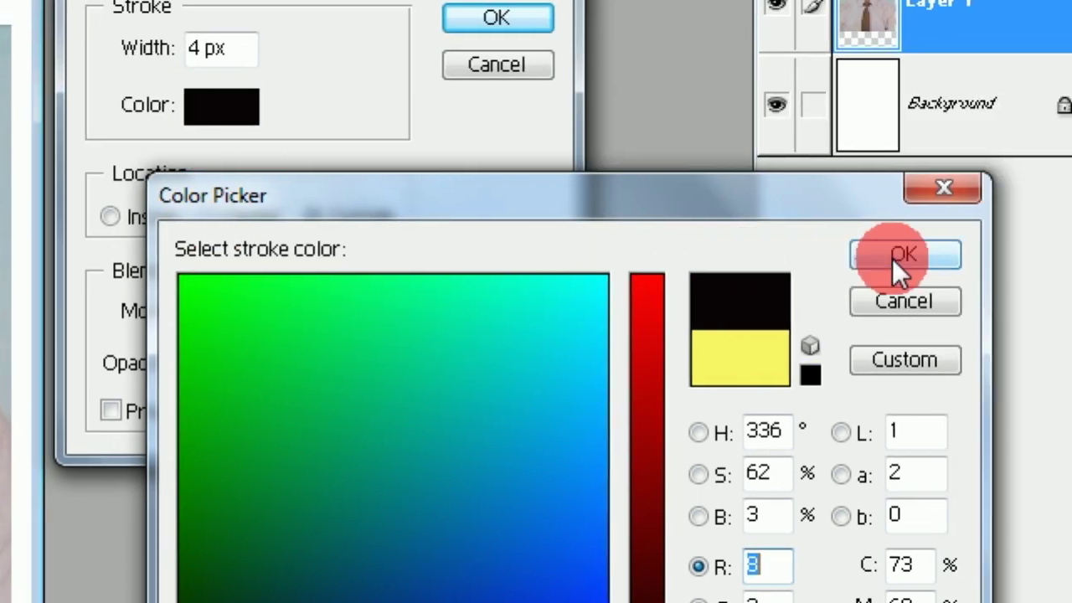
{"action": "left_click", "coordinate": [903, 255]}
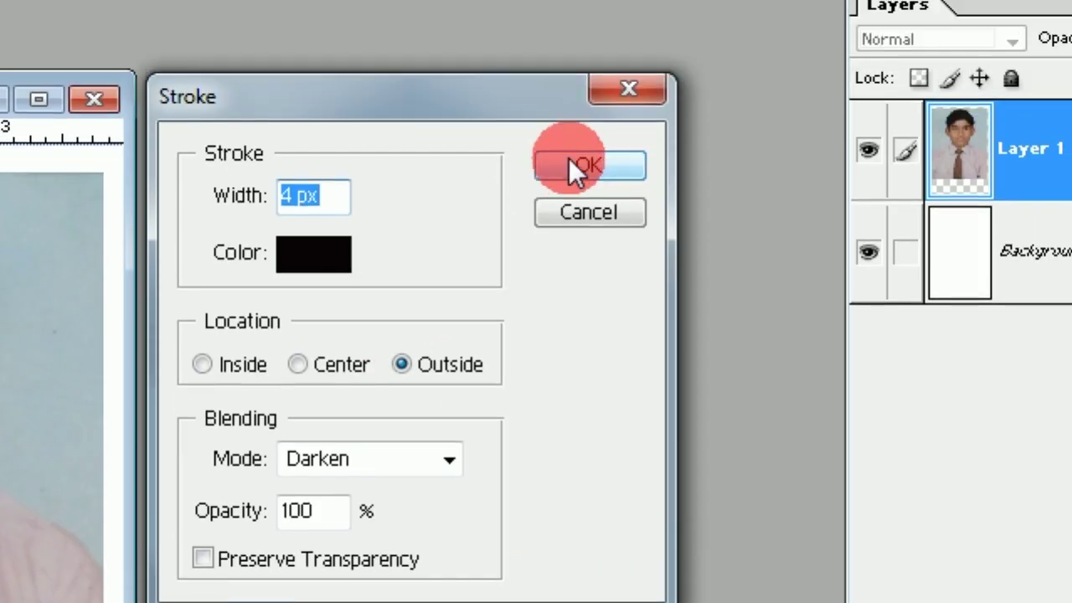
{"action": "left_click", "coordinate": [578, 57]}
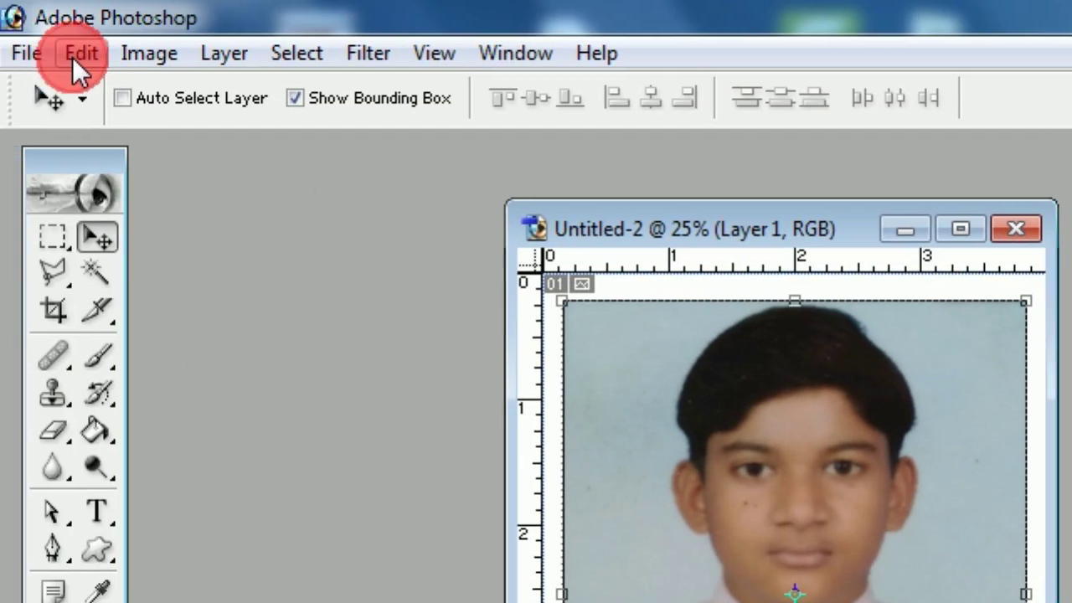
- Reapply the black outside stroke at 8 px, then move the document window up and left
{"action": "left_click", "coordinate": [74, 55]}
{"action": "left_click", "coordinate": [119, 459]}
{"action": "type", "text": "8"}
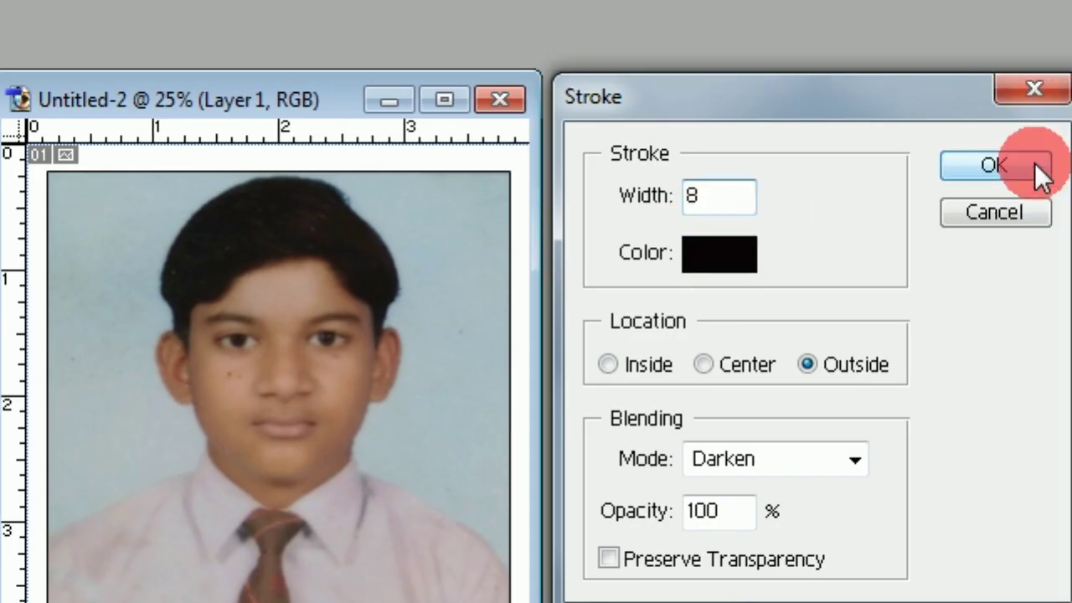
{"action": "left_click", "coordinate": [1038, 147]}
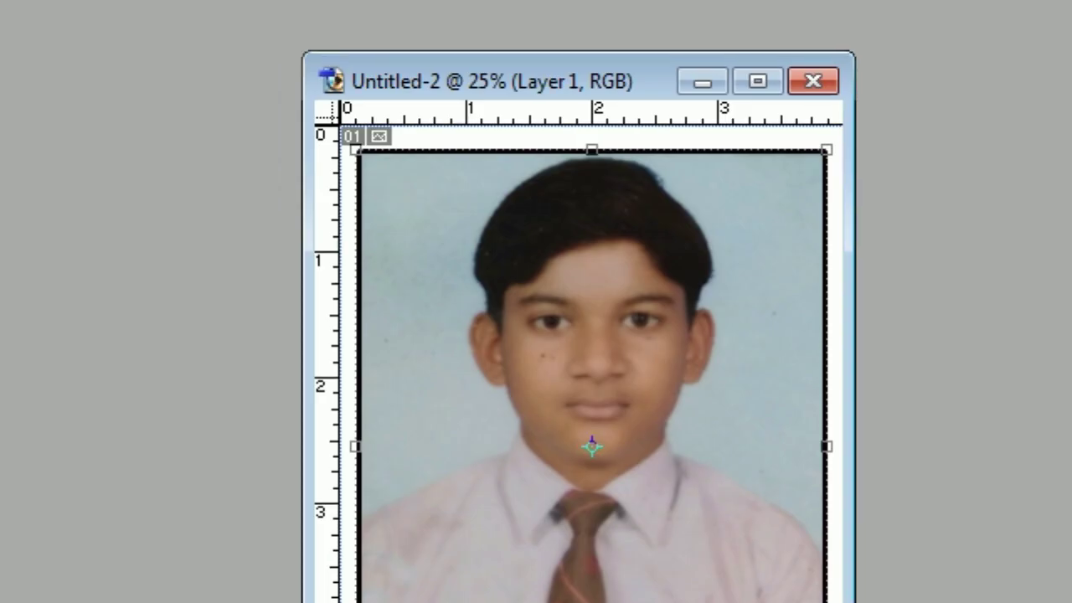
{"action": "left_click", "coordinate": [96, 162]}
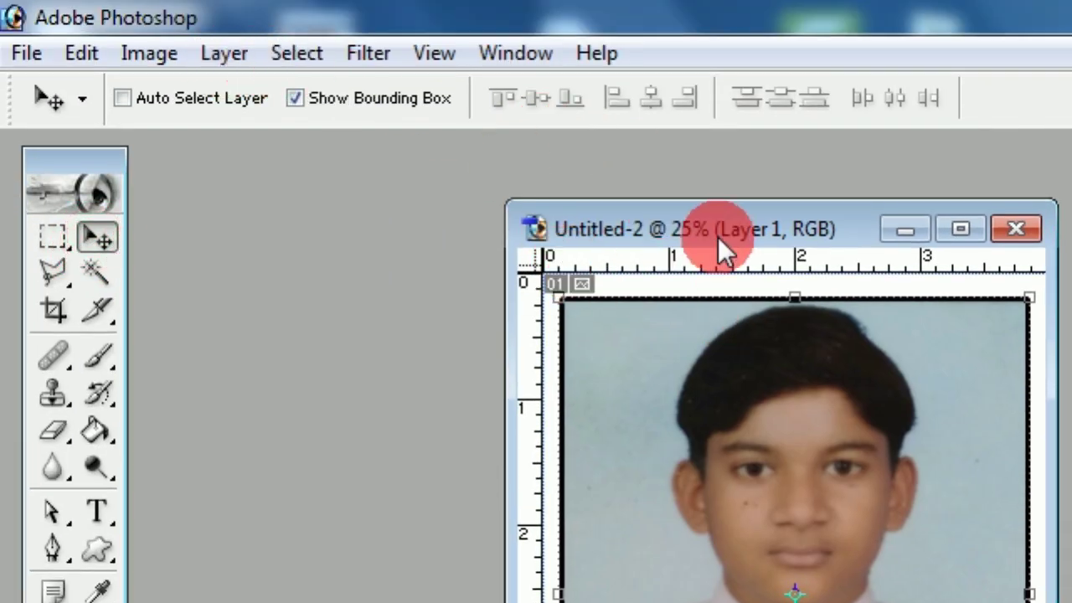
{"action": "left_click_drag", "start_coordinate": [721, 220], "coordinate": [608, 127]}
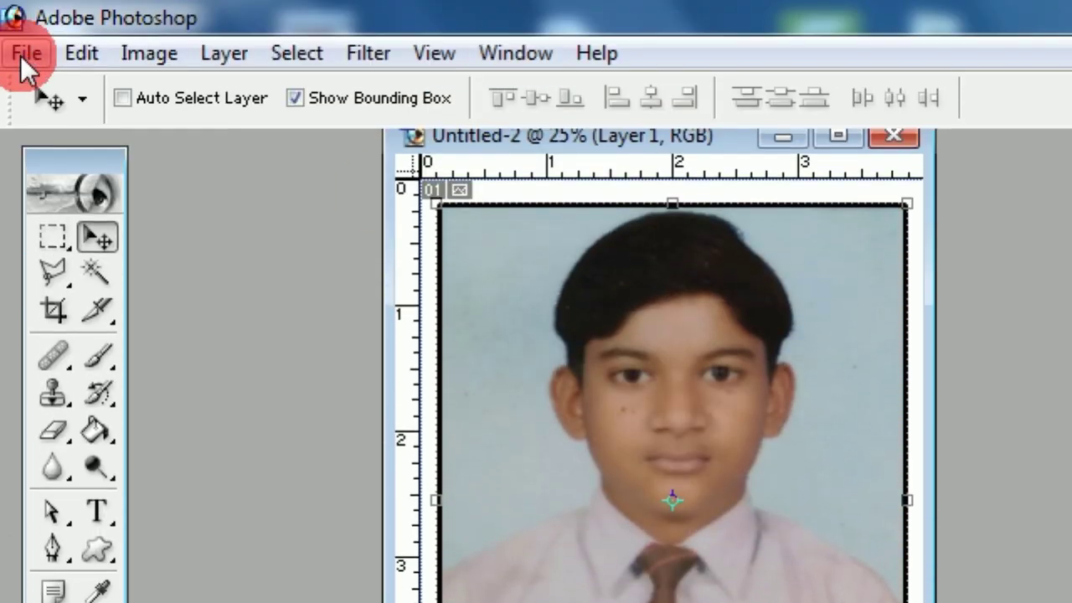
- Open the 'for currection' photo and place its window beside Untitled-2
{"action": "left_click", "coordinate": [26, 54]}
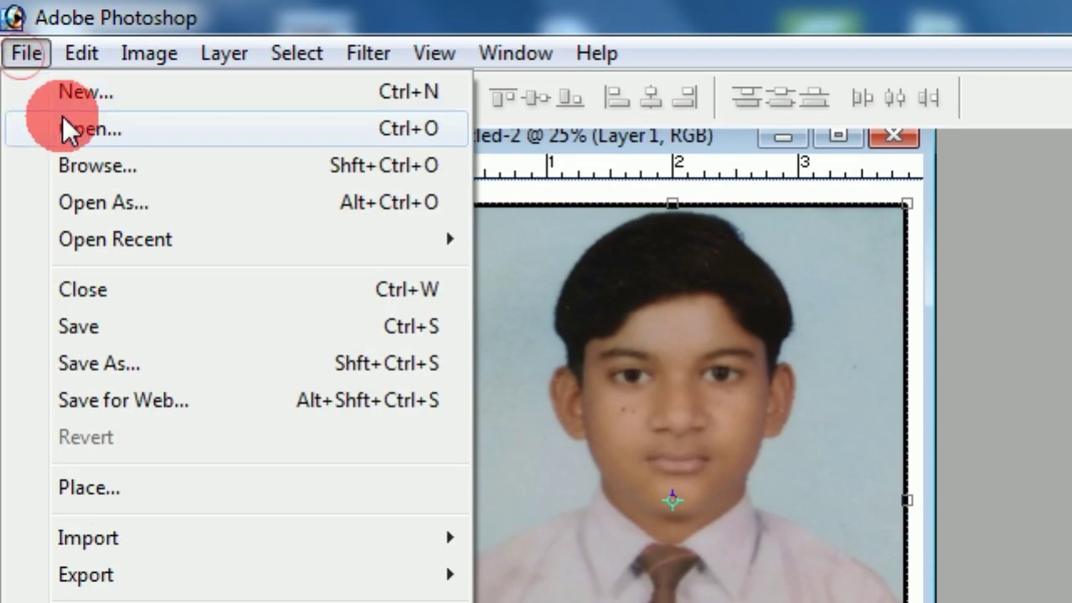
{"action": "left_click", "coordinate": [72, 136]}
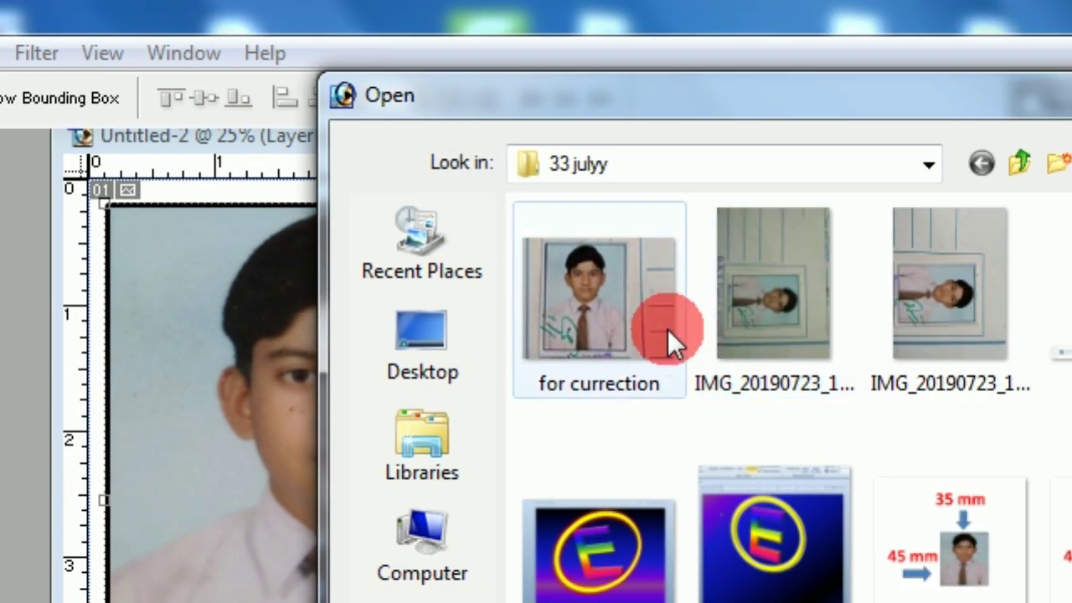
{"action": "left_click", "coordinate": [636, 335]}
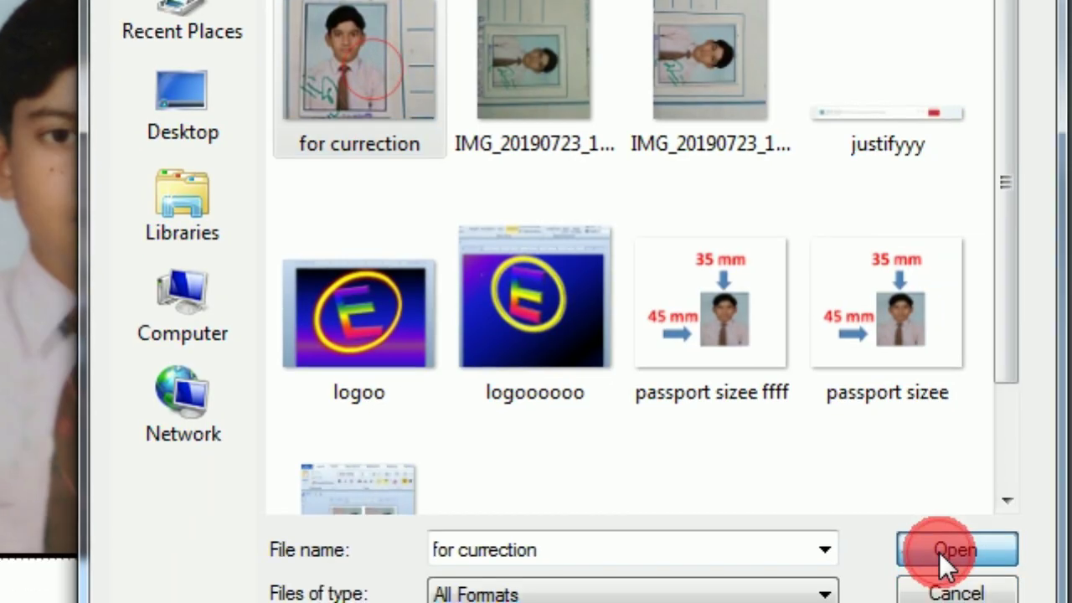
{"action": "left_click", "coordinate": [946, 555]}
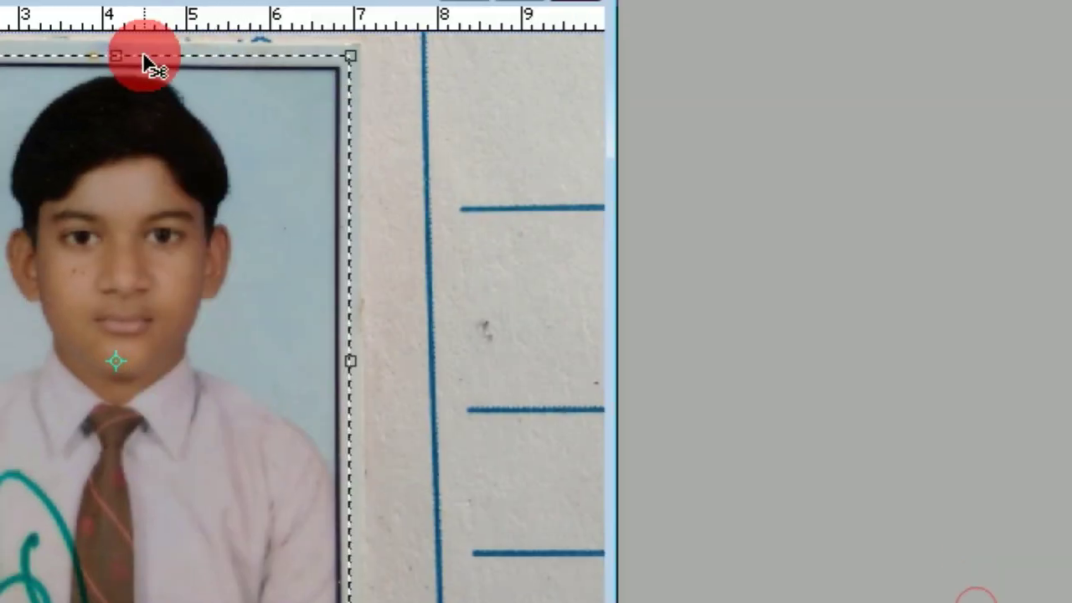
{"action": "left_click_drag", "start_coordinate": [233, 127], "coordinate": [803, 110]}
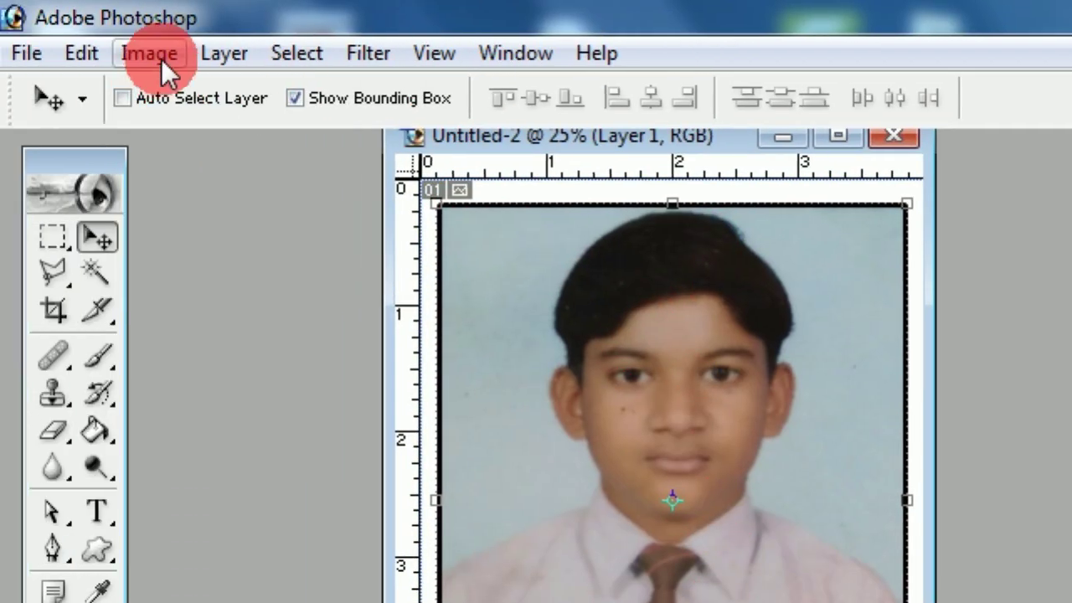
- Apply Levels to the portrait with midtones at 0.76 and the white point at 218
{"action": "left_click", "coordinate": [159, 55]}
{"action": "mouse_move", "coordinate": [224, 142]}
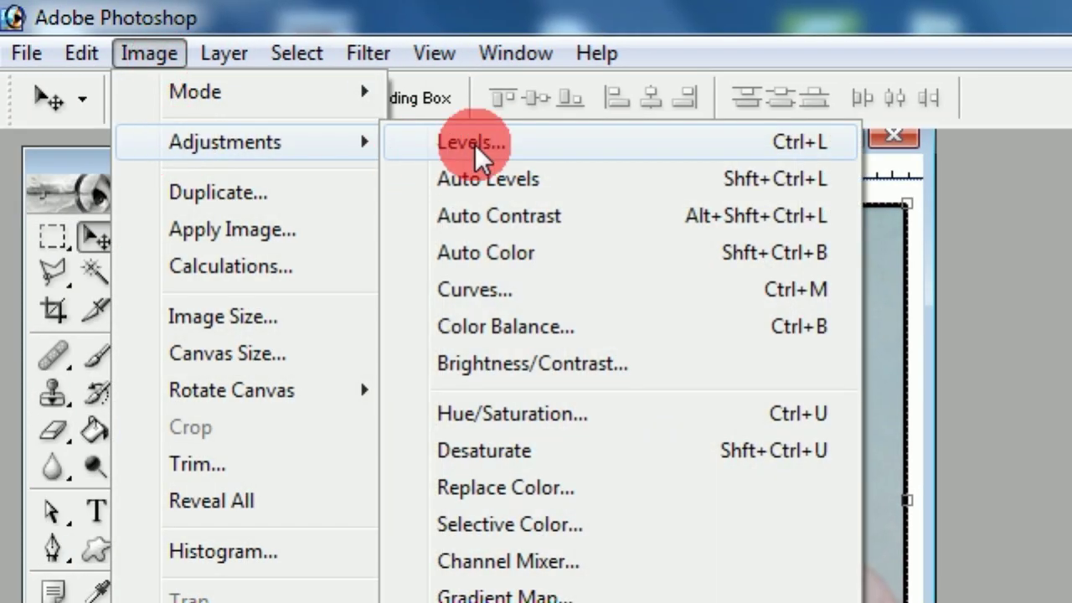
{"action": "left_click", "coordinate": [475, 145]}
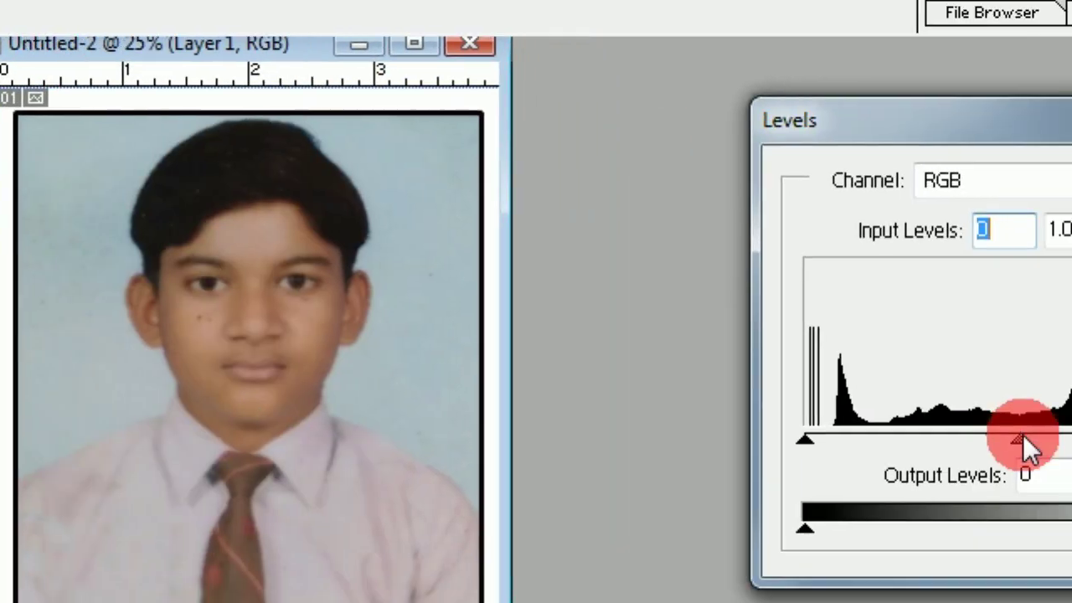
{"action": "left_click_drag", "start_coordinate": [1023, 435], "coordinate": [1033, 435]}
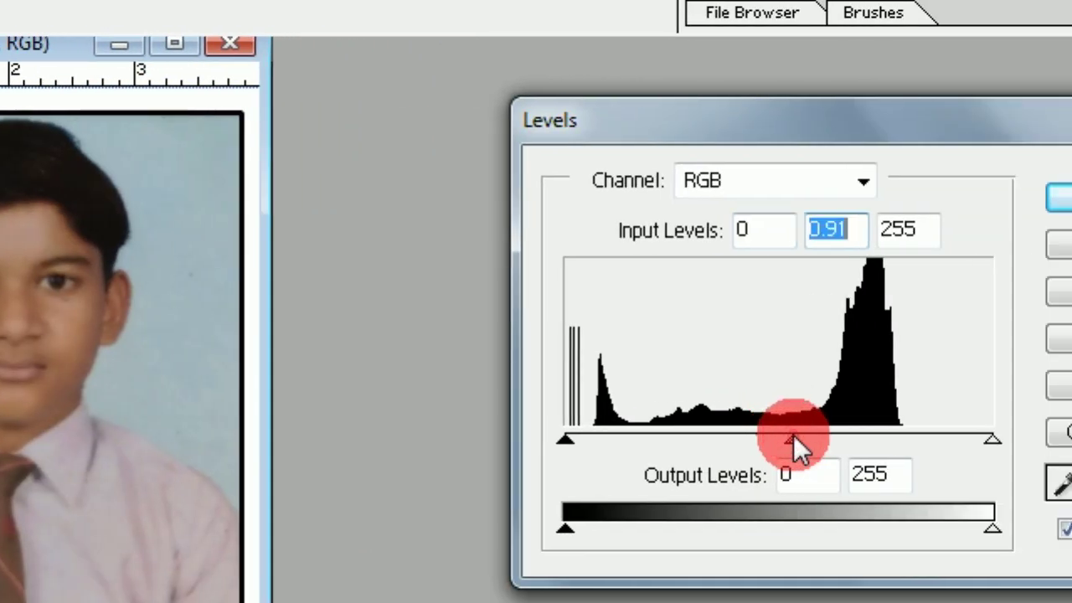
{"action": "left_click_drag", "start_coordinate": [793, 435], "coordinate": [800, 435]}
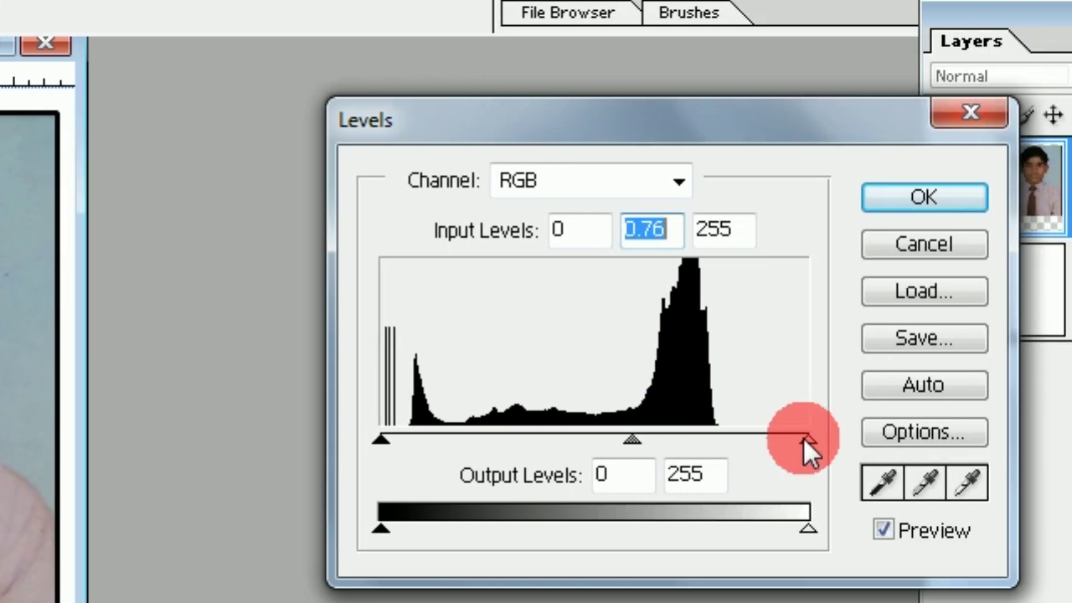
{"action": "left_click_drag", "start_coordinate": [803, 438], "coordinate": [715, 438]}
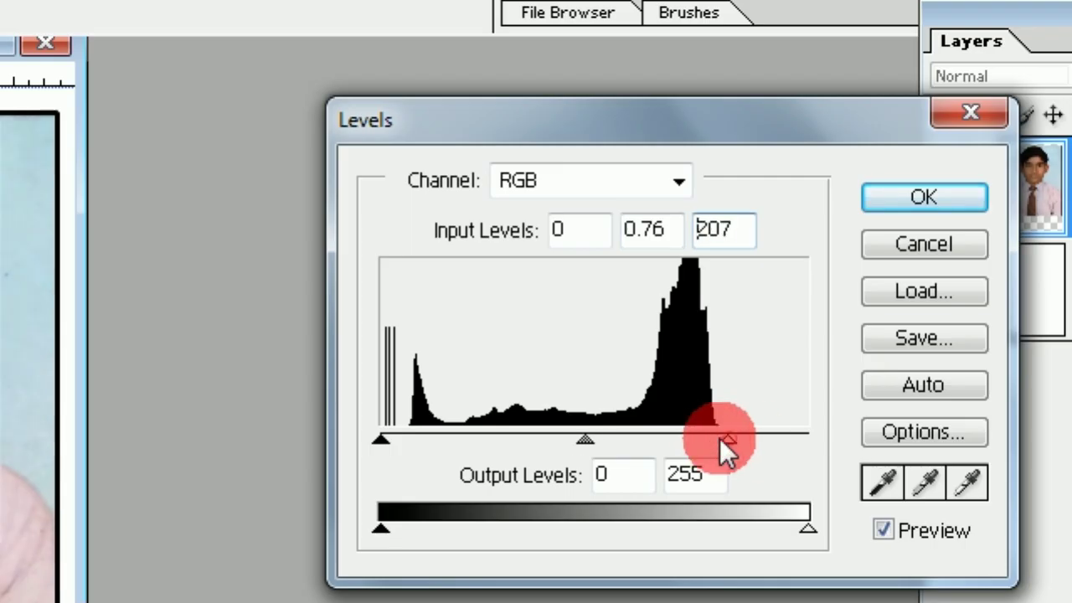
{"action": "left_click_drag", "start_coordinate": [714, 438], "coordinate": [746, 438]}
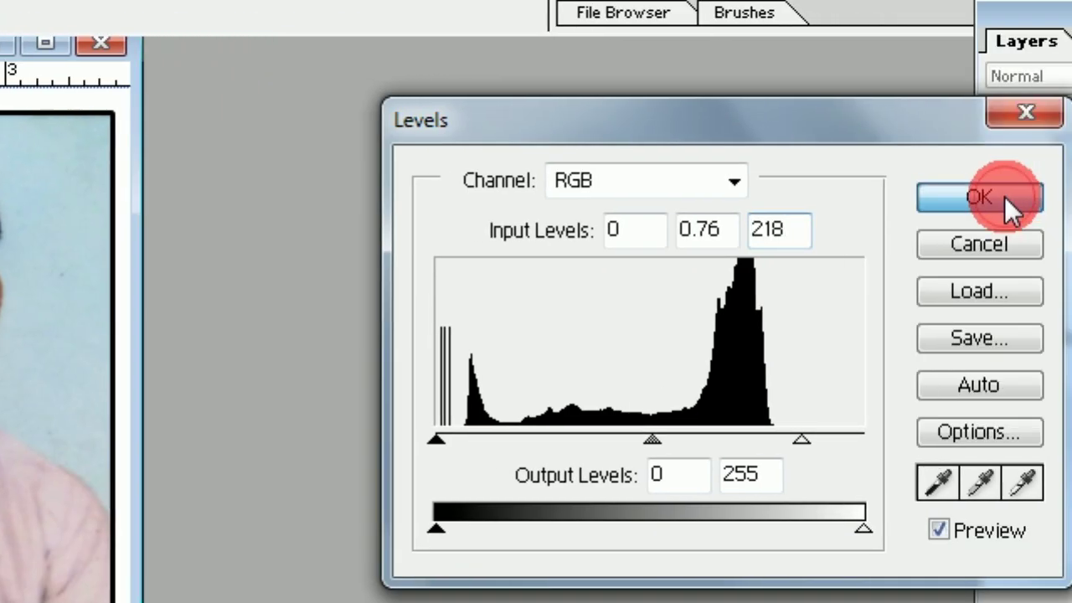
{"action": "left_click", "coordinate": [1003, 201]}
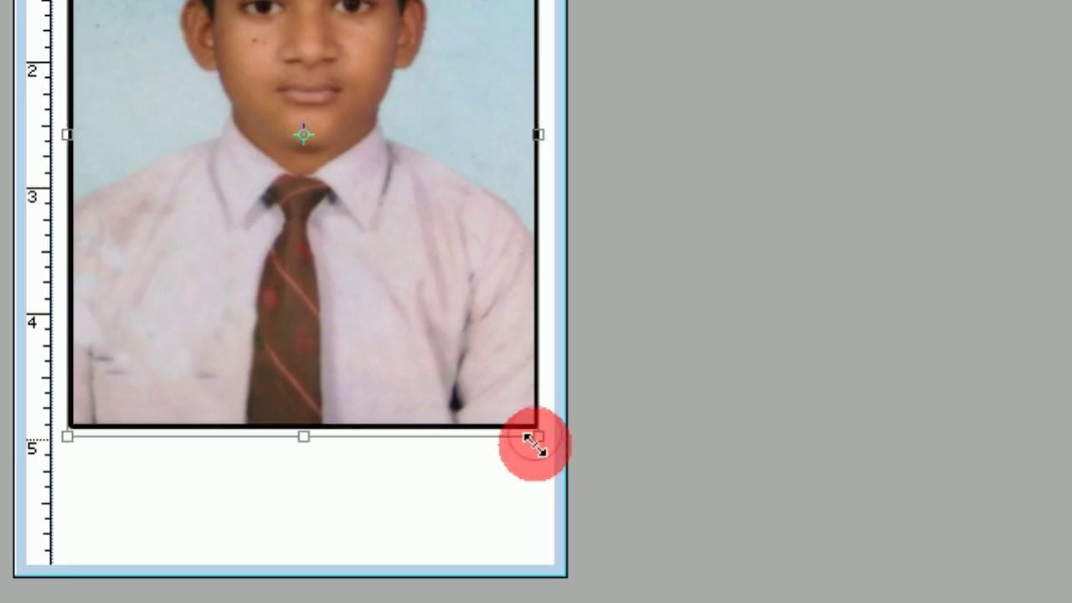
- Drag the bottom-right bounding-box handle to enlarge the portrait, then scroll to check it
{"action": "mouse_move", "coordinate": [528, 450]}
{"action": "left_mouse_down"}
{"action": "mouse_move", "coordinate": [557, 441]}
{"action": "mouse_move", "coordinate": [550, 366]}
{"action": "left_mouse_up"}
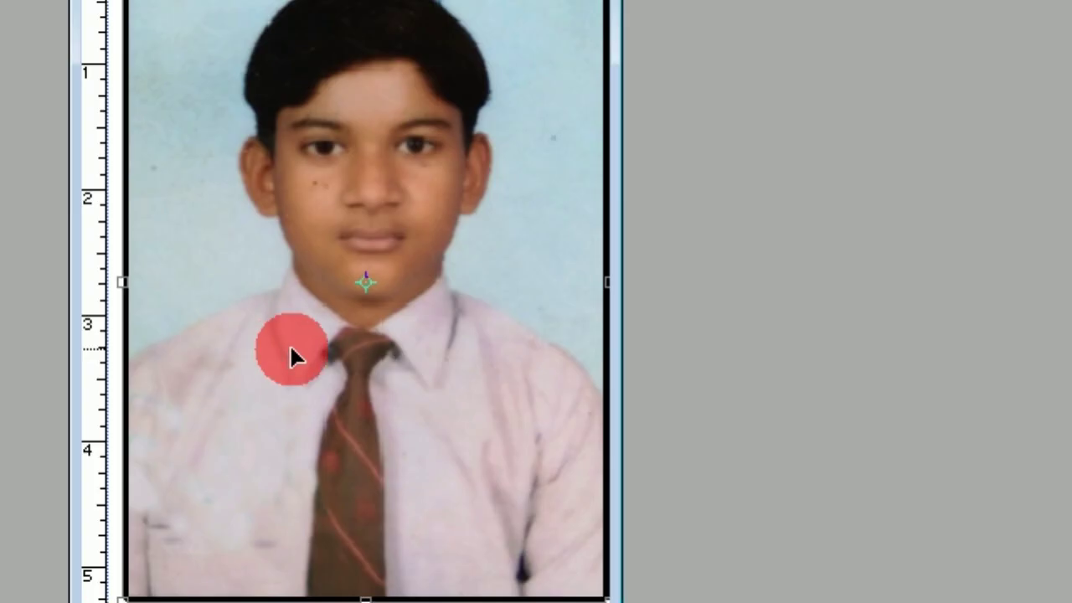
{"action": "scroll", "coordinate": [279, 451], "scroll_direction": "down", "scroll_amount": 2}
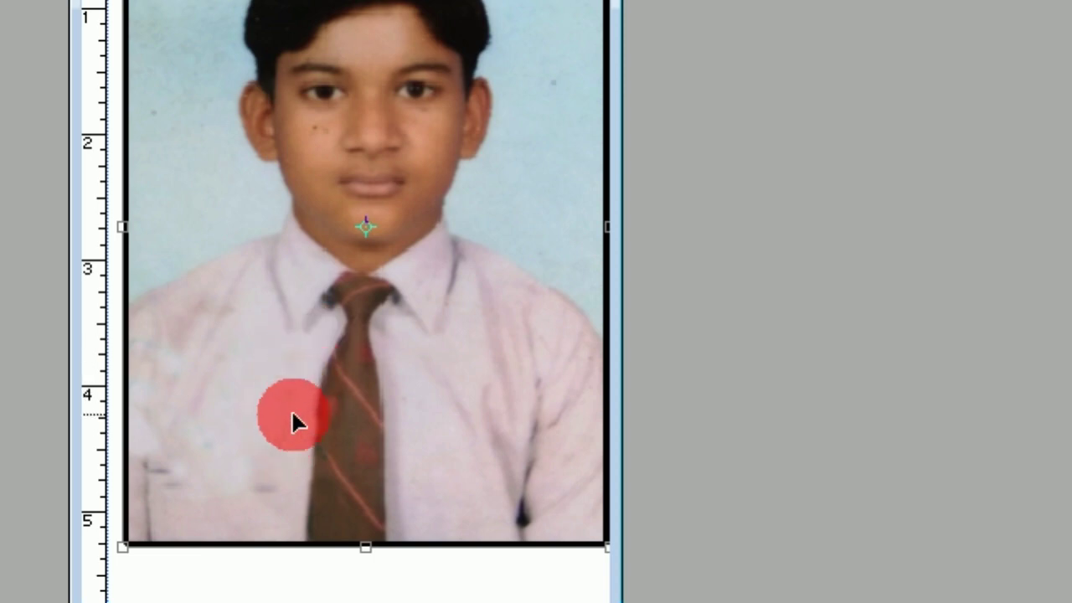
{"action": "scroll", "coordinate": [287, 440], "scroll_direction": "down", "scroll_amount": 1}
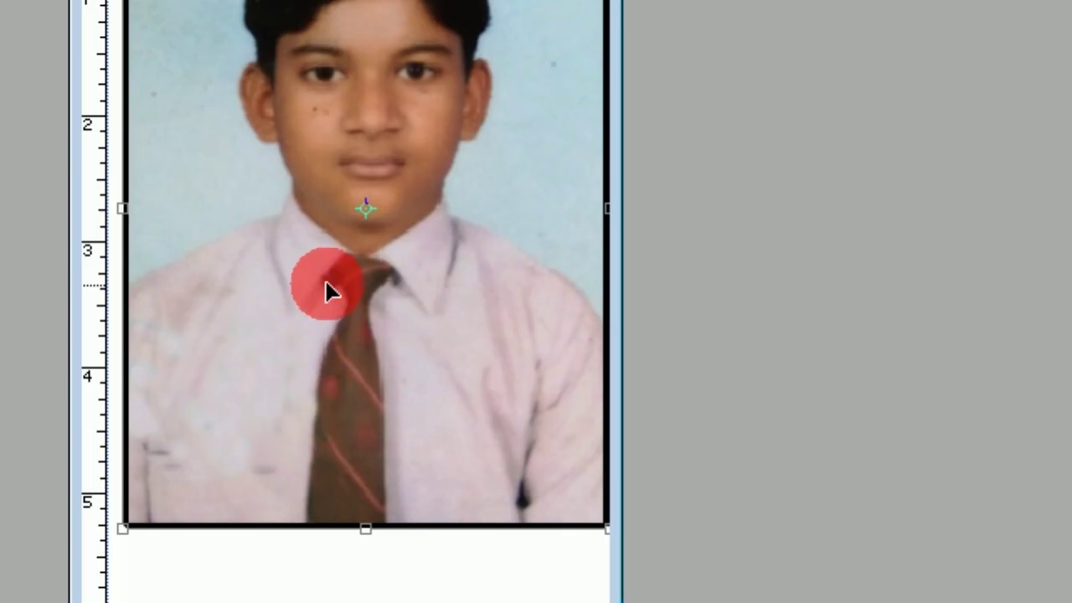
{"action": "scroll", "coordinate": [360, 226], "scroll_direction": "up", "scroll_amount": 1}
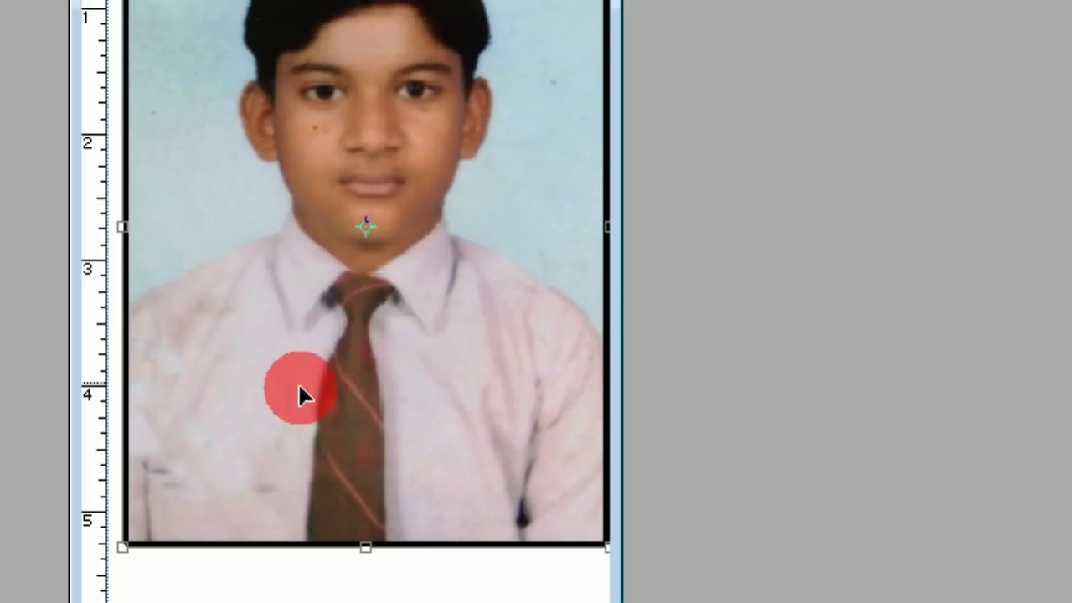